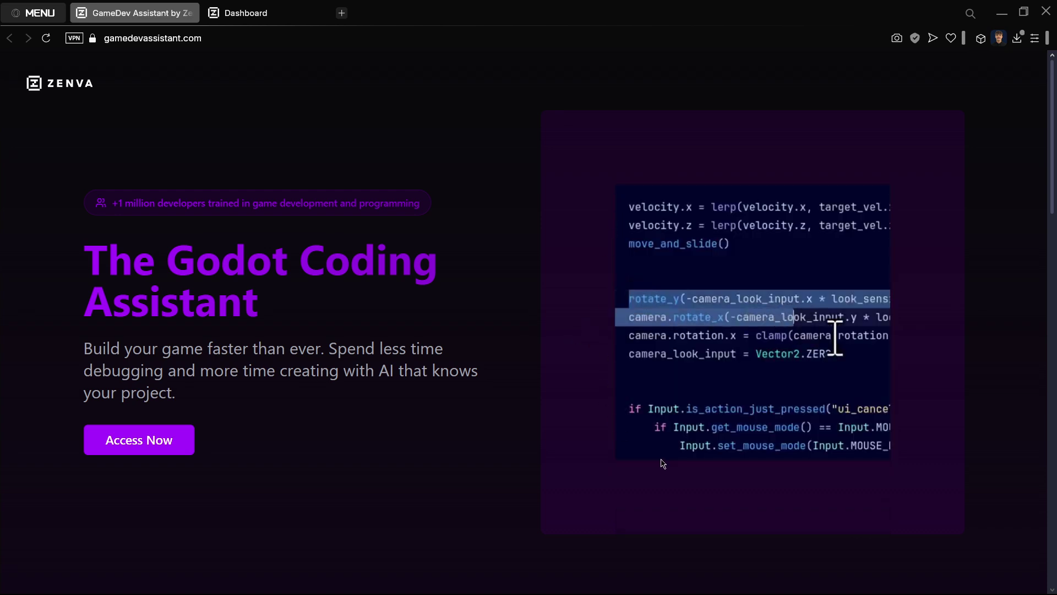
Ask the assistant "Create a new enemy scene and script. The enemy should move up and down.".
{"action": "left_click", "coordinate": [876, 517]}
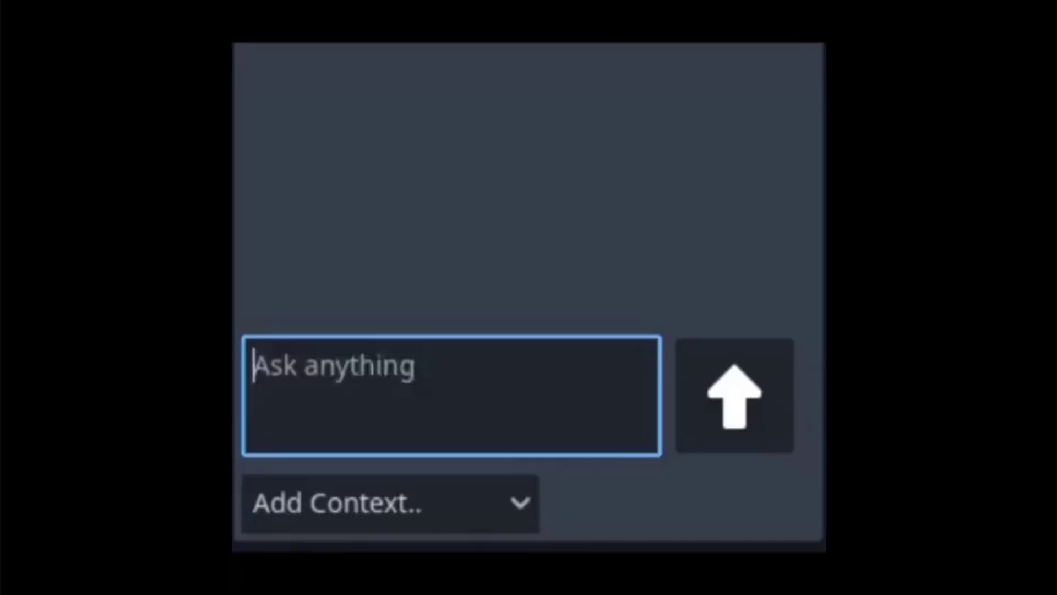
{"action": "type", "text": "Create a new enem"}
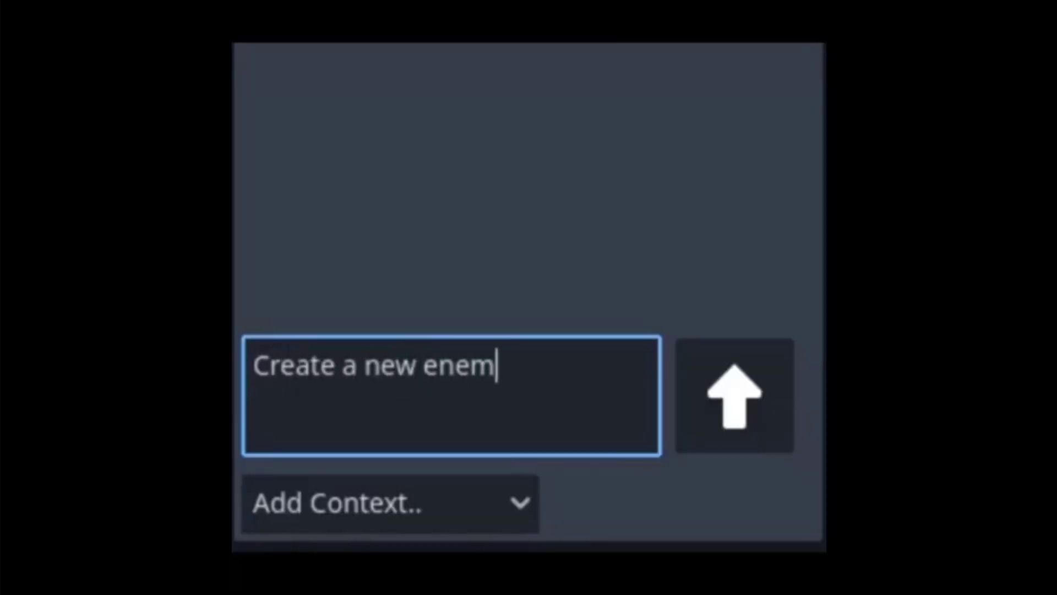
{"action": "type", "text": "y scene and script. The enemy should move up and dow"}
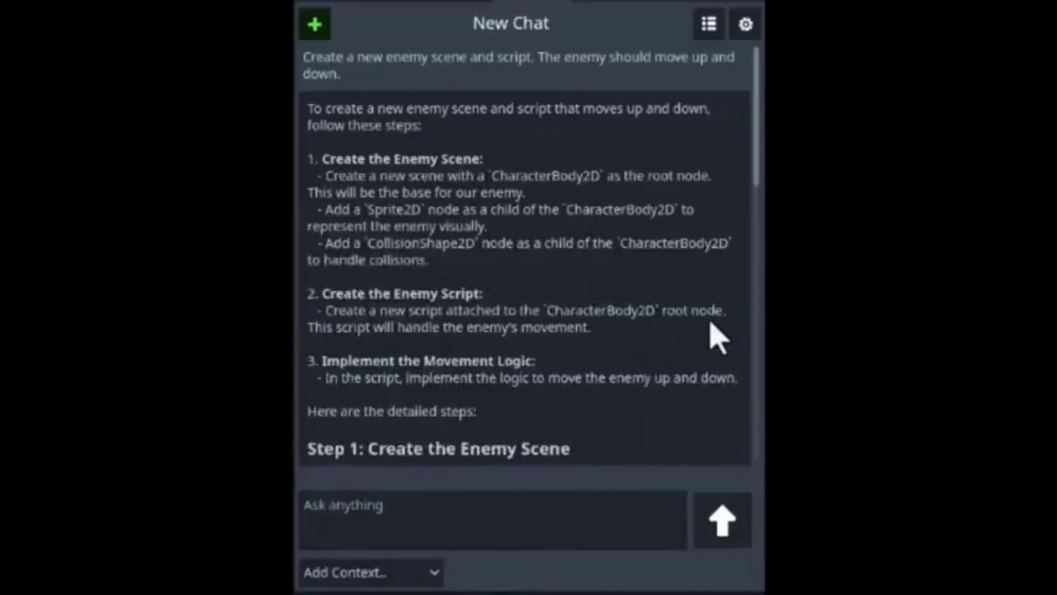
Create the suggested Enemy.tscn scene and Enemy.gd script from the assistant's reply, and expand the project's scenes folder.
{"action": "scroll", "coordinate": [710, 336], "scroll_direction": "down", "scroll_amount": 10}
{"action": "scroll", "coordinate": [713, 337], "scroll_direction": "down", "scroll_amount": 6}
{"action": "left_click", "coordinate": [497, 422]}
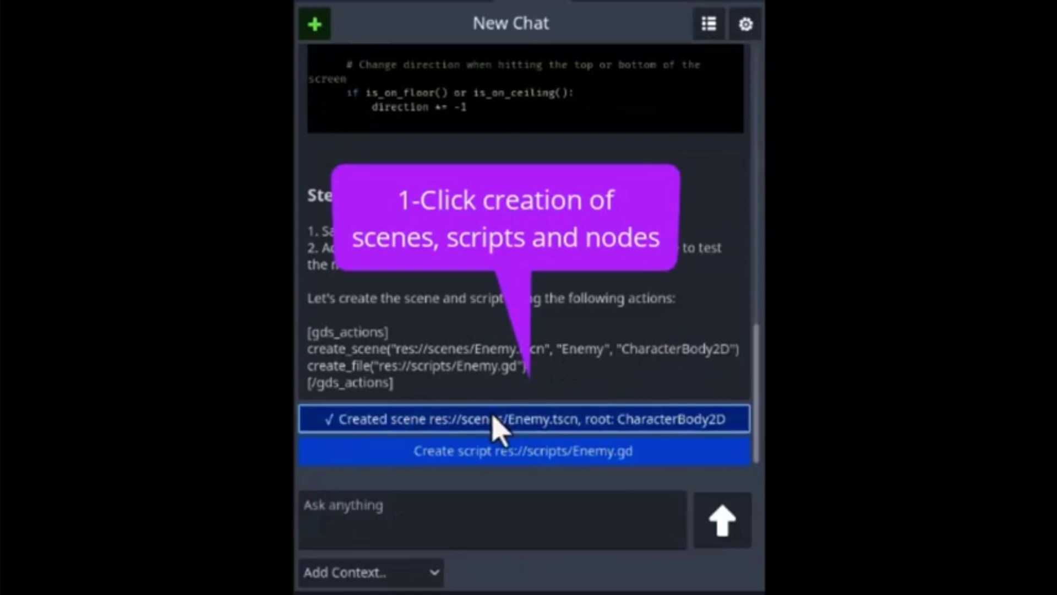
{"action": "left_click", "coordinate": [495, 463]}
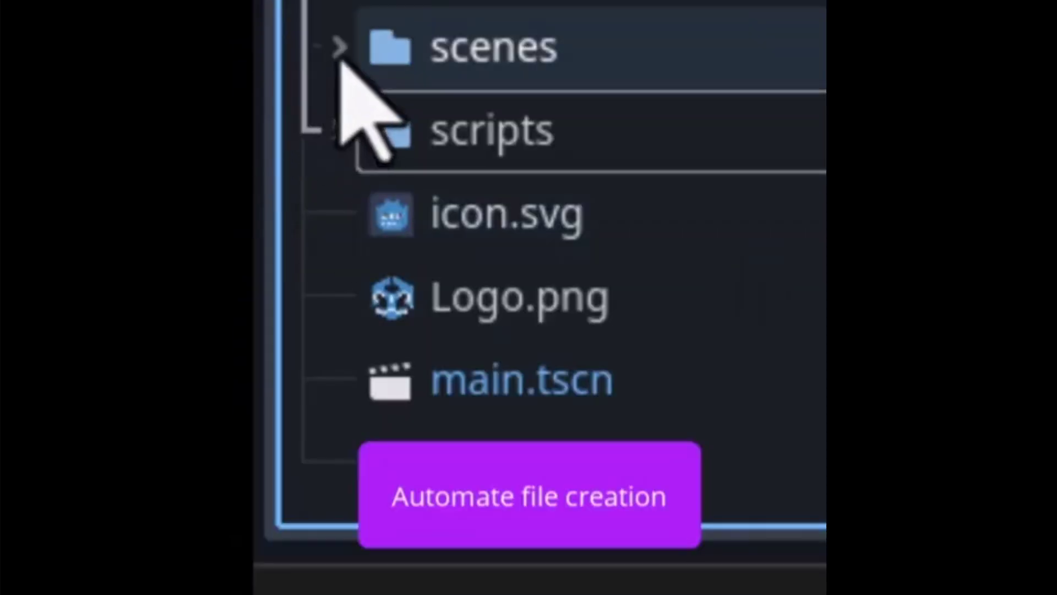
{"action": "left_click", "coordinate": [339, 49]}
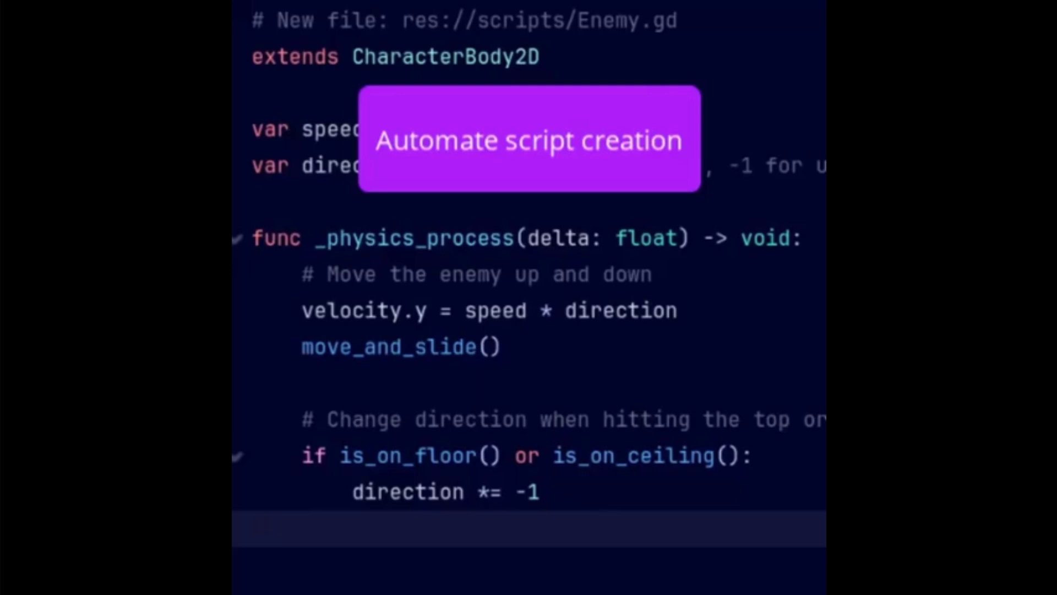
Ask the assistant "now add a collider and a mesh node to the enemy" and create the suggested CollisionShape2D and MeshInstance2D nodes.
{"action": "type", "text": "now a"}
{"action": "type", "text": "dd a collider and a mesh node to the enemy"}
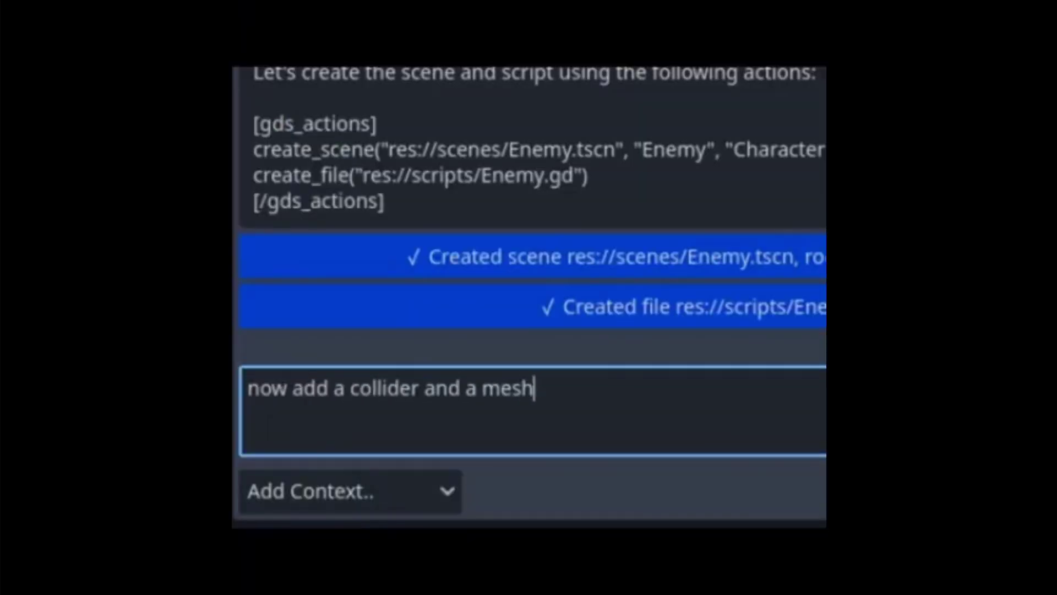
{"action": "key", "text": "Return"}
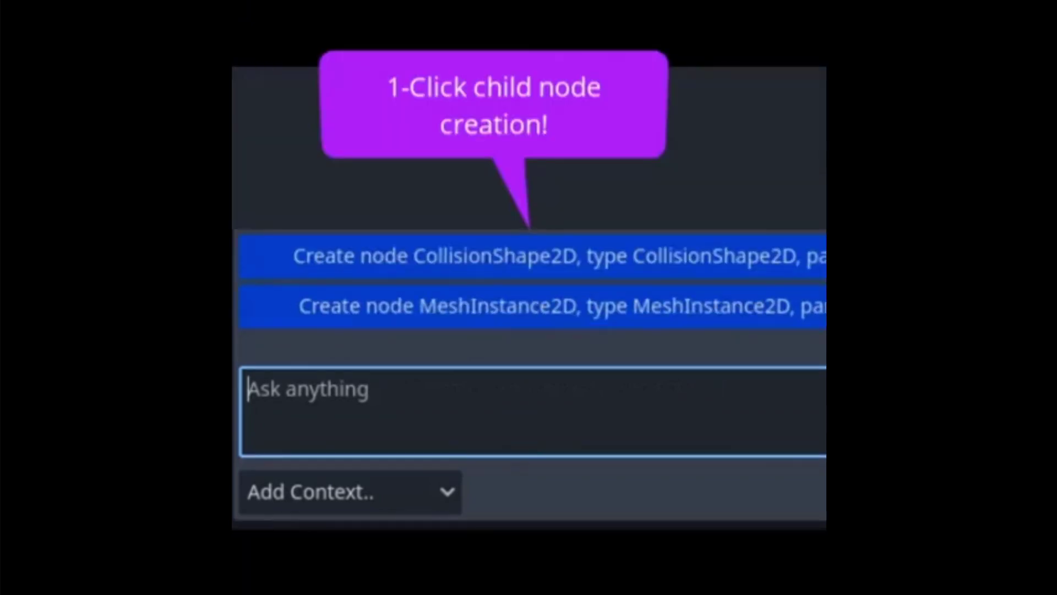
{"action": "left_click", "coordinate": [570, 254]}
{"action": "left_click", "coordinate": [556, 307]}
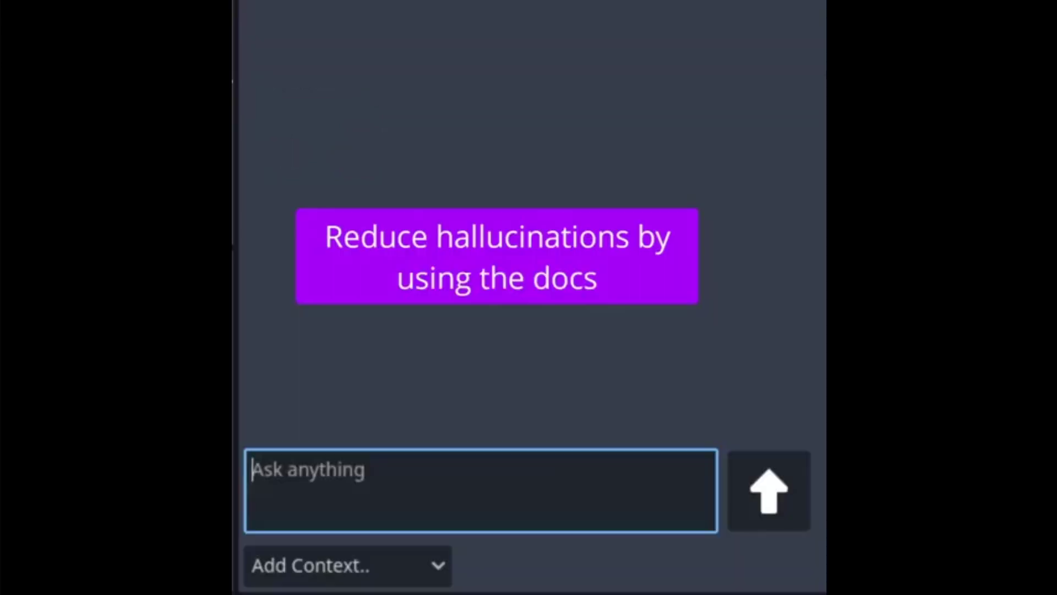
{"action": "type", "text": "Search"}
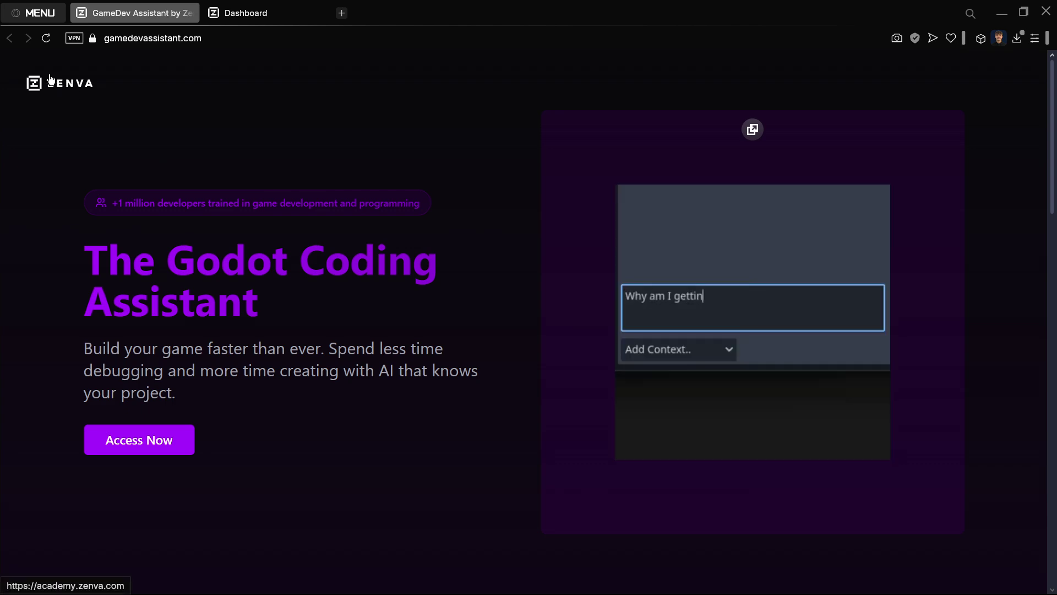
Review the GameDev Assistant landing page's feature cards, Zenva learner and course figures, and developer testimonials.
{"action": "scroll", "coordinate": [184, 219], "scroll_direction": "down", "scroll_amount": 10}
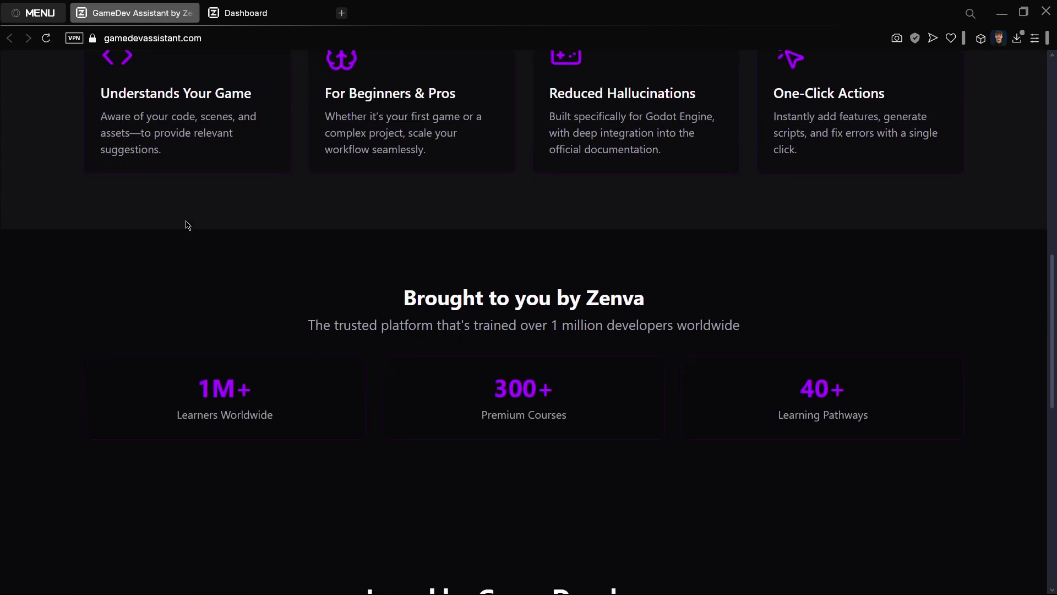
{"action": "scroll", "coordinate": [187, 225], "scroll_direction": "down", "scroll_amount": 1}
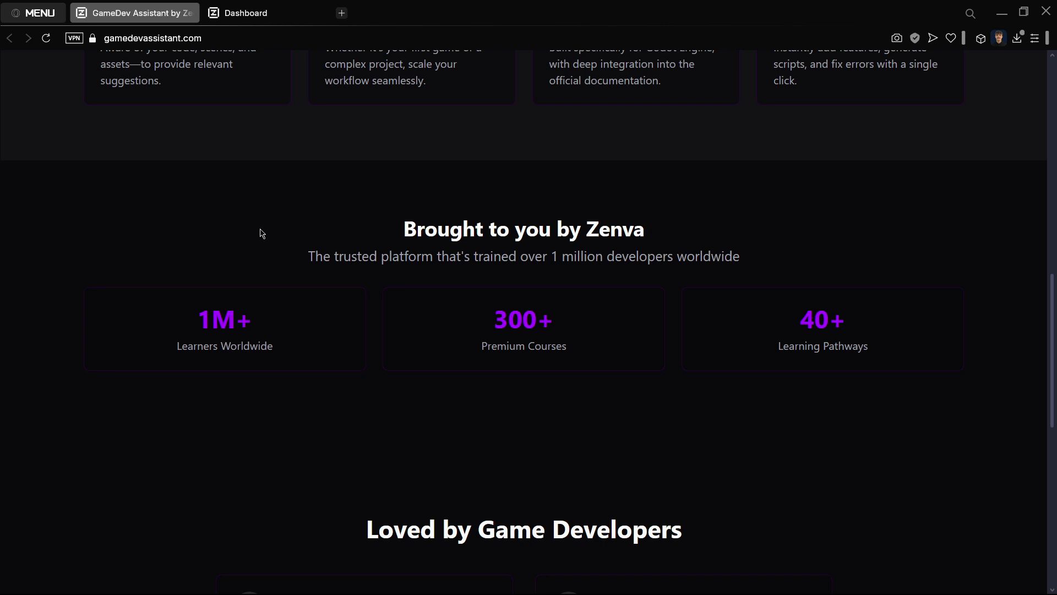
{"action": "scroll", "coordinate": [231, 242], "scroll_direction": "down", "scroll_amount": 1}
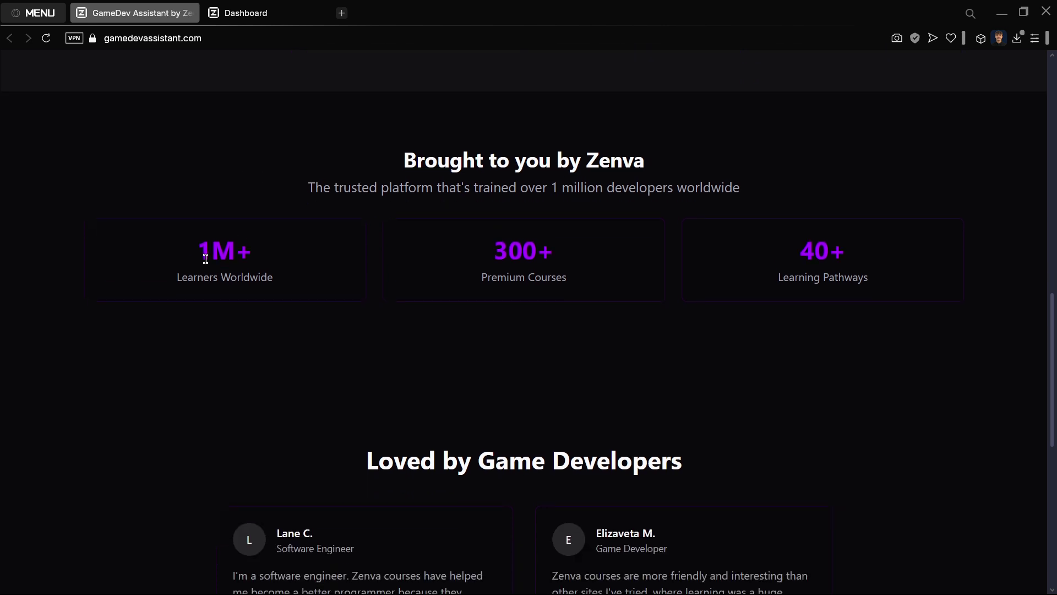
{"action": "left_click_drag", "start_coordinate": [200, 259], "coordinate": [254, 259]}
{"action": "left_click", "coordinate": [312, 266]}
{"action": "left_click_drag", "start_coordinate": [500, 253], "coordinate": [553, 252]}
{"action": "left_click", "coordinate": [553, 252]}
{"action": "scroll", "coordinate": [552, 251], "scroll_direction": "down", "scroll_amount": 6}
{"action": "scroll", "coordinate": [545, 325], "scroll_direction": "up", "scroll_amount": 9}
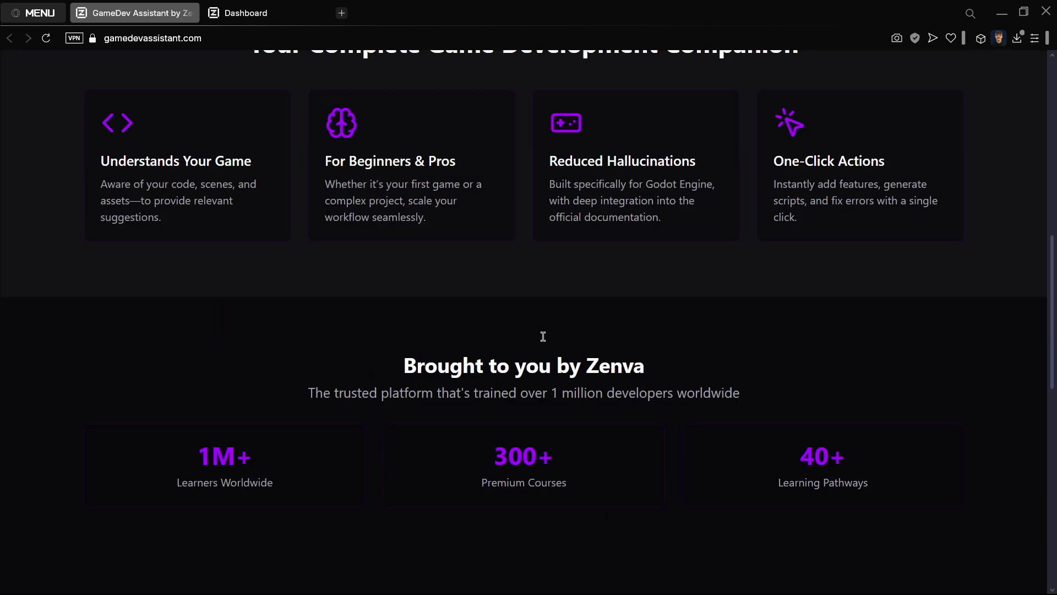
{"action": "scroll", "coordinate": [543, 336], "scroll_direction": "up", "scroll_amount": 10}
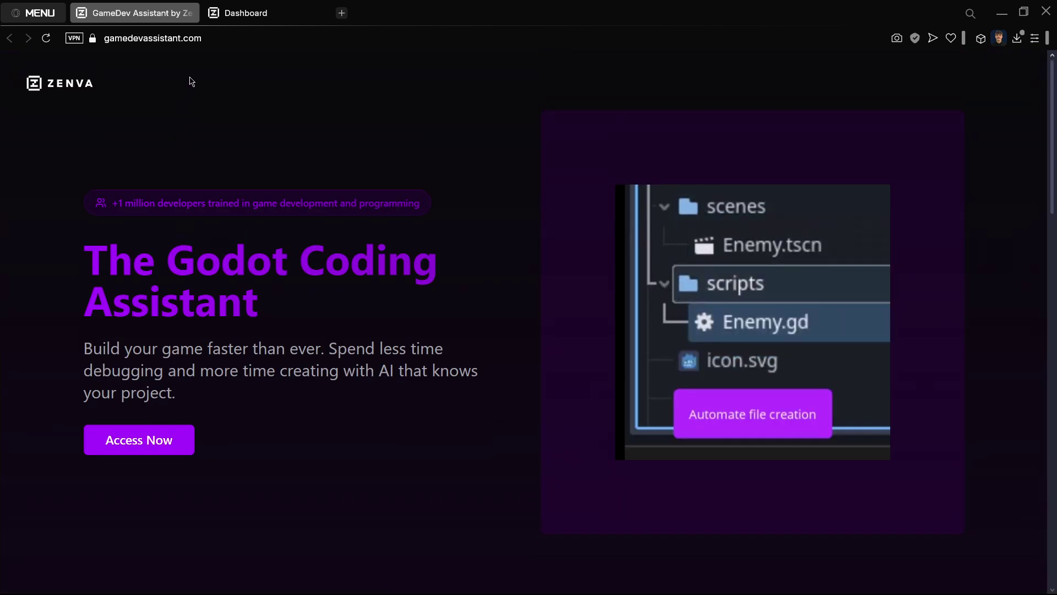
Open the GameDev Assistant access page from the landing page.
{"action": "left_click", "coordinate": [211, 38]}
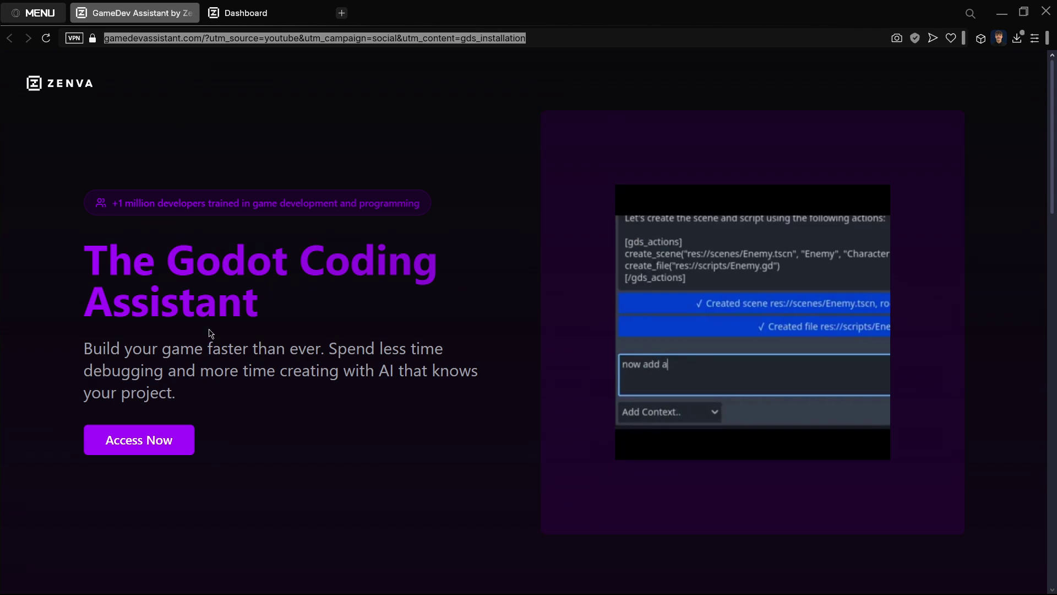
{"action": "left_click", "coordinate": [142, 462]}
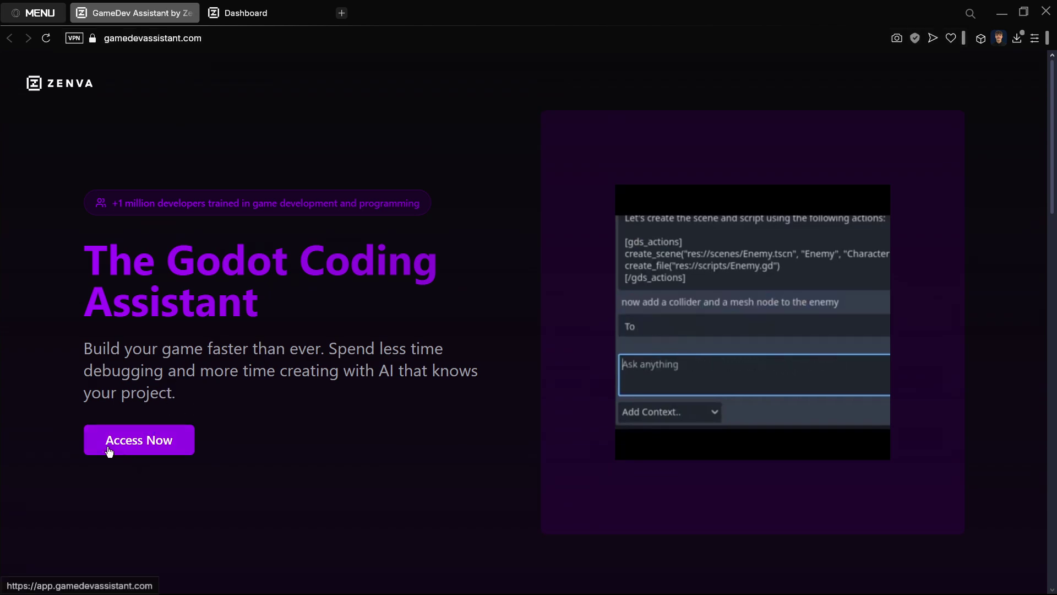
{"action": "left_click", "coordinate": [142, 443]}
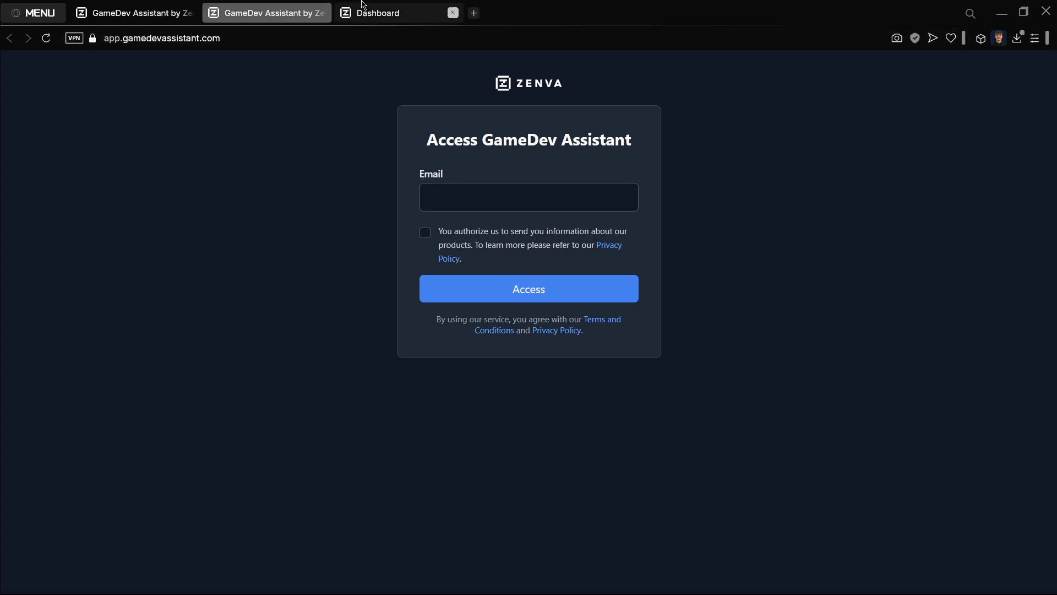
Switch to the signed-in Dashboard and check the plan's weekly usage and the plugin's version and Godot requirement.
{"action": "left_click", "coordinate": [386, 12]}
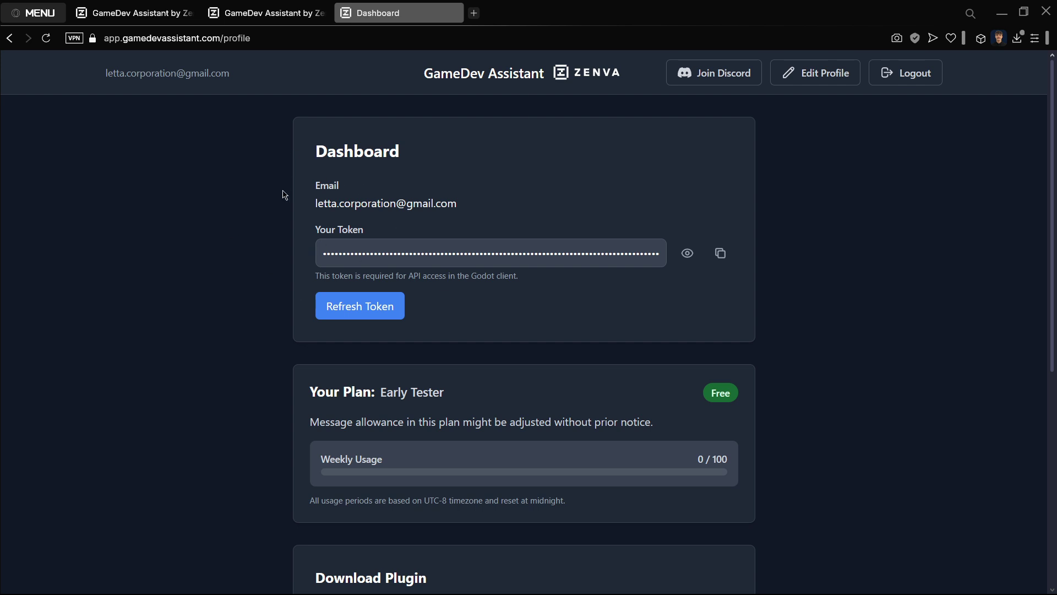
{"action": "scroll", "coordinate": [217, 224], "scroll_direction": "down", "scroll_amount": 1}
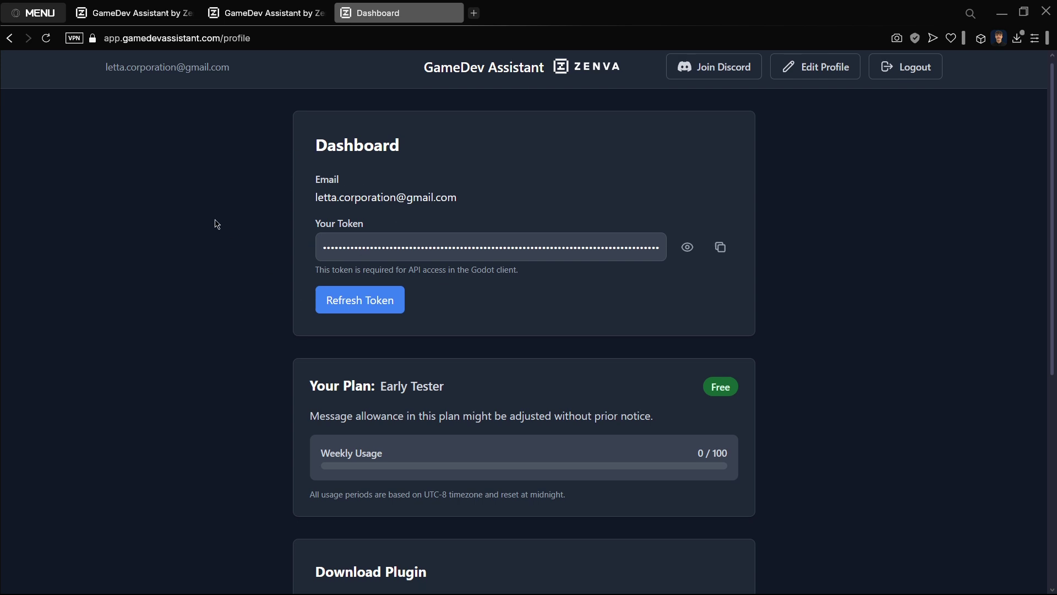
{"action": "scroll", "coordinate": [214, 219], "scroll_direction": "down", "scroll_amount": 4}
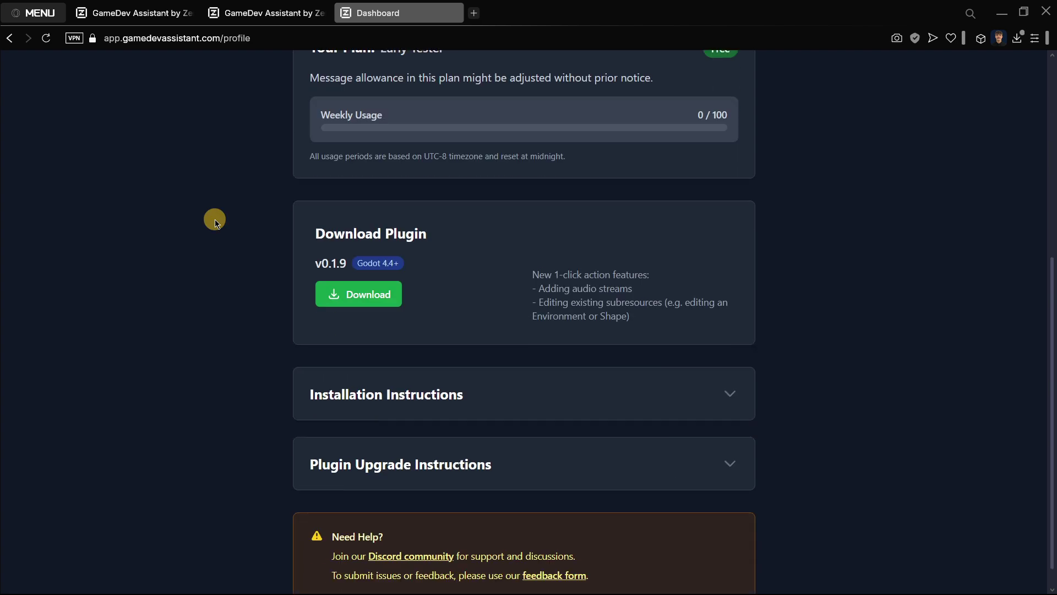
{"action": "scroll", "coordinate": [386, 292], "scroll_direction": "up", "scroll_amount": 1}
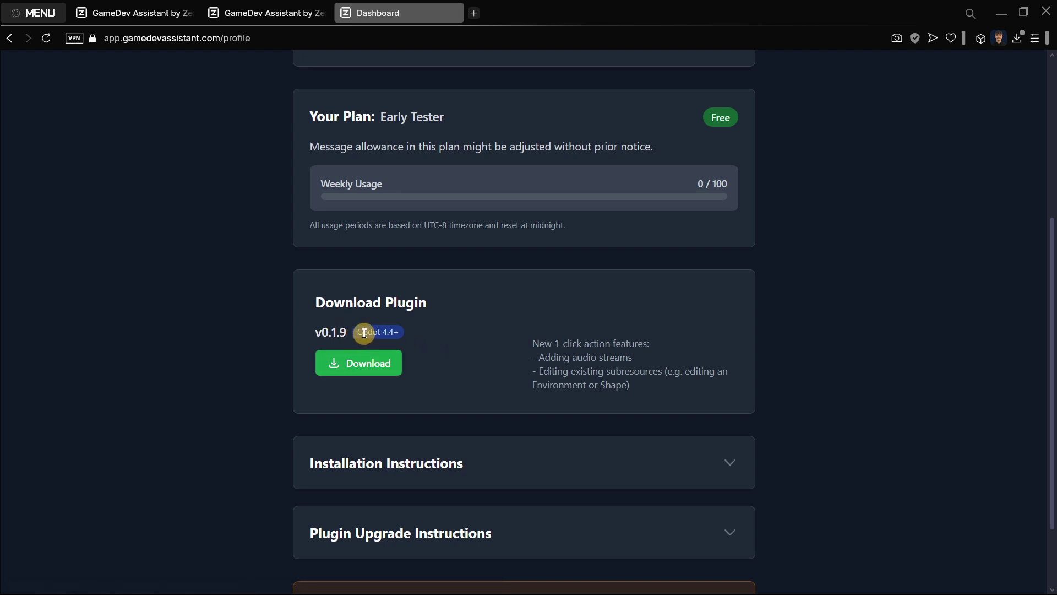
{"action": "triple_click", "coordinate": [408, 337]}
{"action": "left_click", "coordinate": [431, 335]}
{"action": "scroll", "coordinate": [689, 408], "scroll_direction": "down", "scroll_amount": 1}
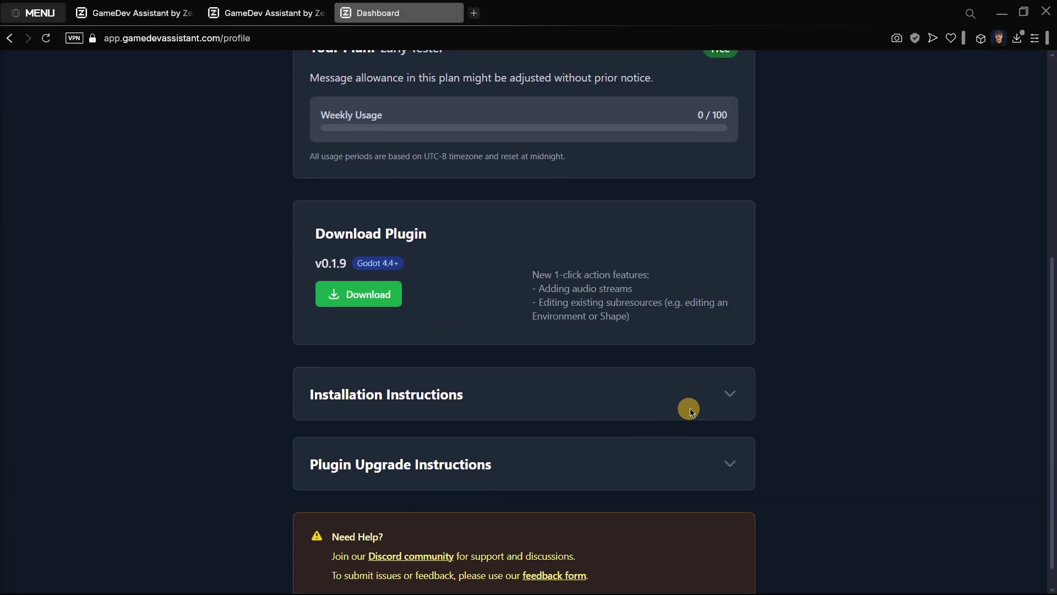
Expand the Installation Instructions and read them from the system requirements through the configuration step.
{"action": "left_click", "coordinate": [727, 395]}
{"action": "scroll", "coordinate": [474, 398], "scroll_direction": "down", "scroll_amount": 1}
{"action": "scroll", "coordinate": [474, 398], "scroll_direction": "down", "scroll_amount": 2}
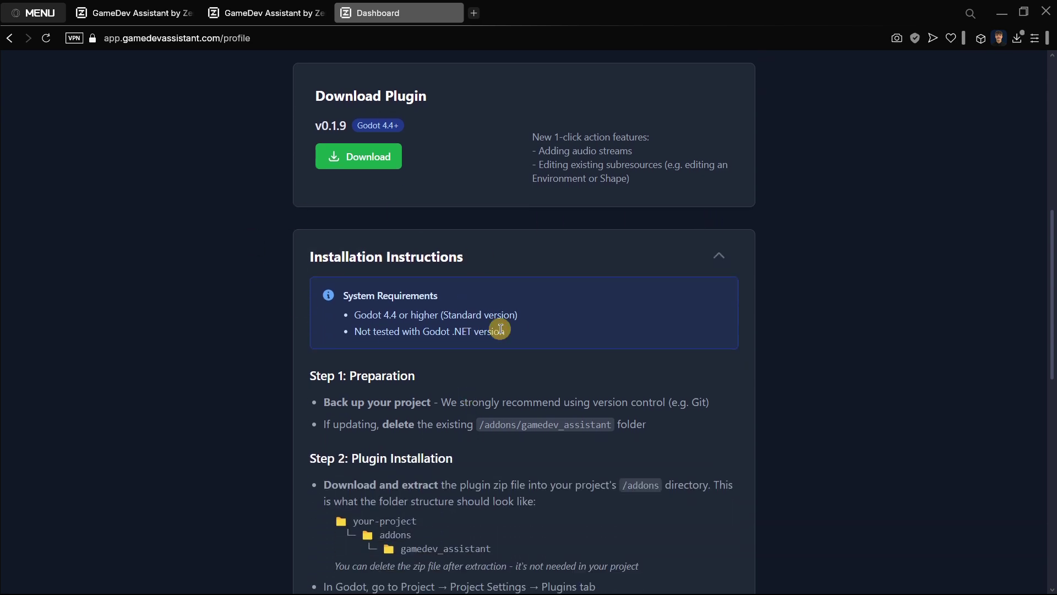
{"action": "scroll", "coordinate": [501, 329], "scroll_direction": "down", "scroll_amount": 13}
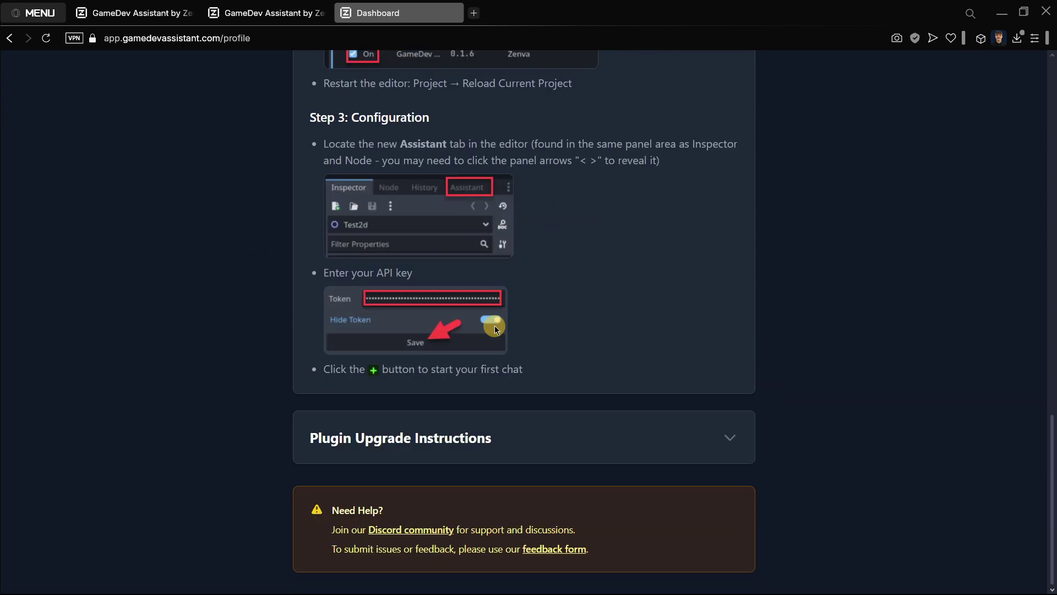
{"action": "scroll", "coordinate": [656, 358], "scroll_direction": "up", "scroll_amount": 12}
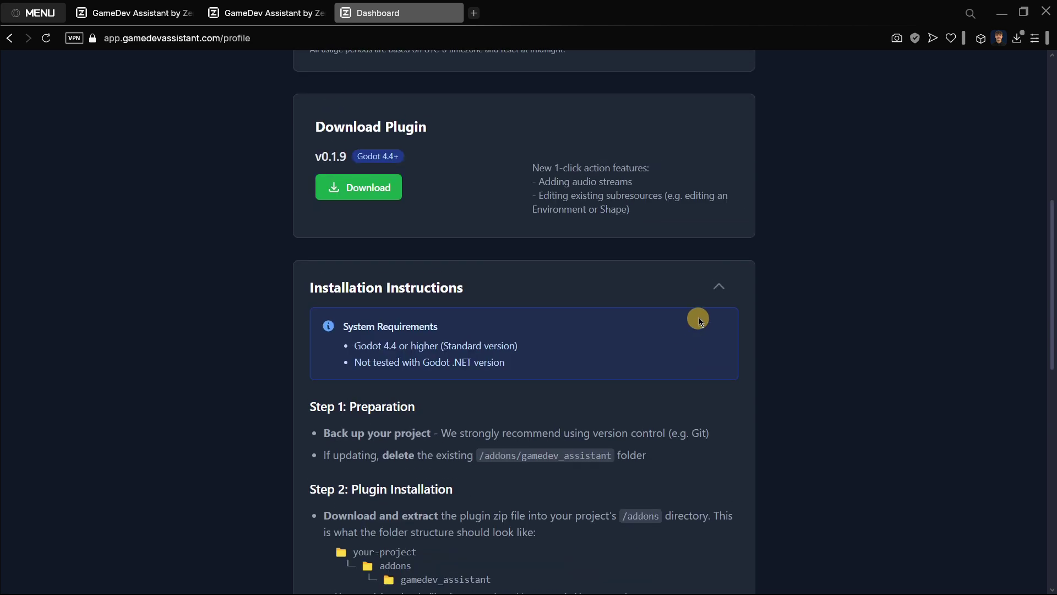
Collapse the Installation Instructions and download plugin v0.1.9 for Godot 4.4+.
{"action": "left_click", "coordinate": [712, 292]}
{"action": "scroll", "coordinate": [273, 401], "scroll_direction": "up", "scroll_amount": 3}
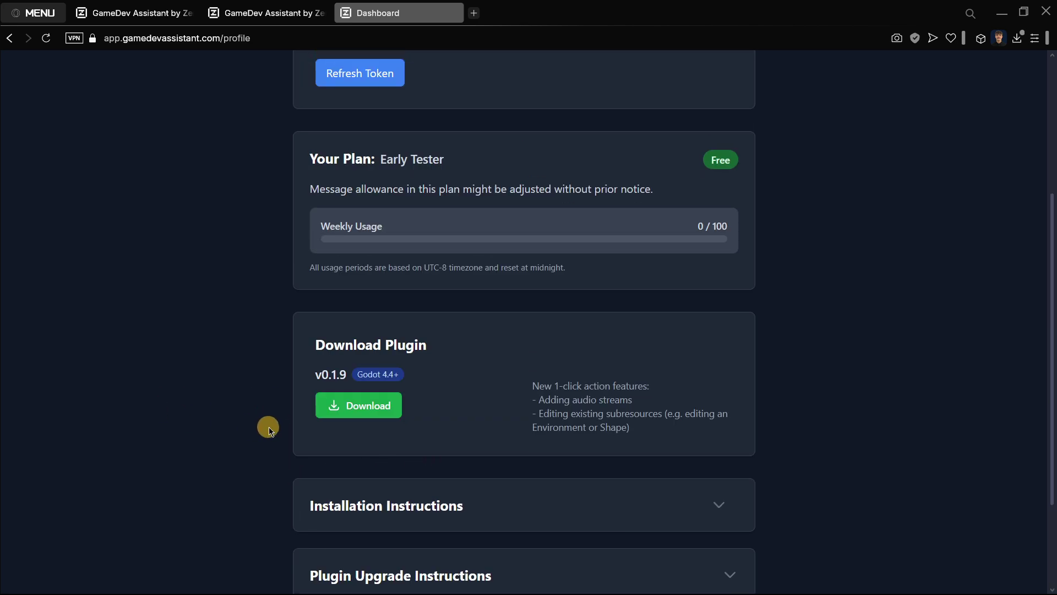
{"action": "left_click", "coordinate": [347, 413]}
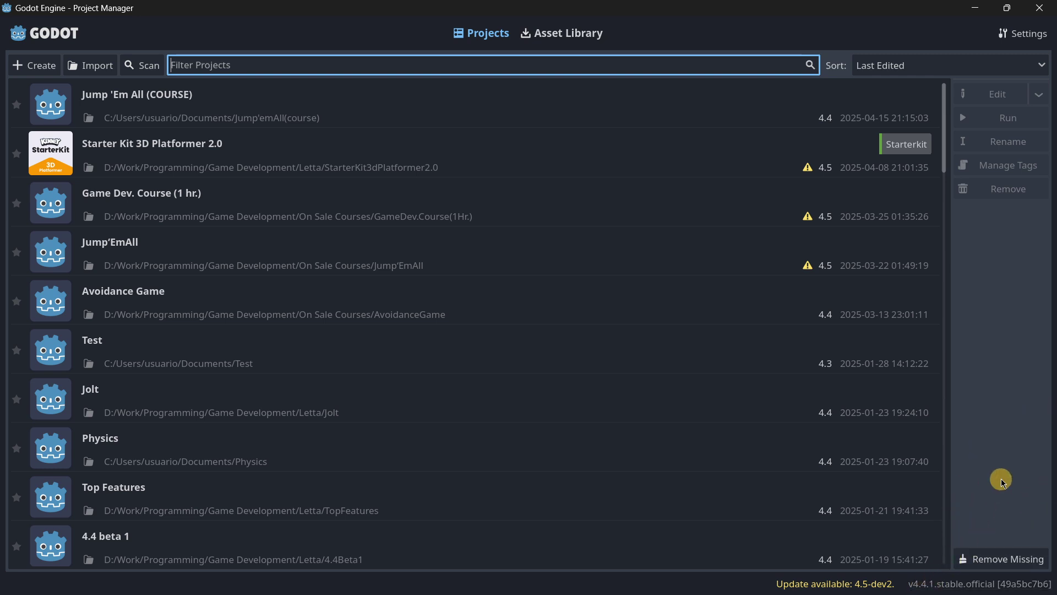
Create a Godot project named New Game Project in the Downloads folder with the Forward+ renderer and open it for editing.
{"action": "left_click", "coordinate": [32, 65]}
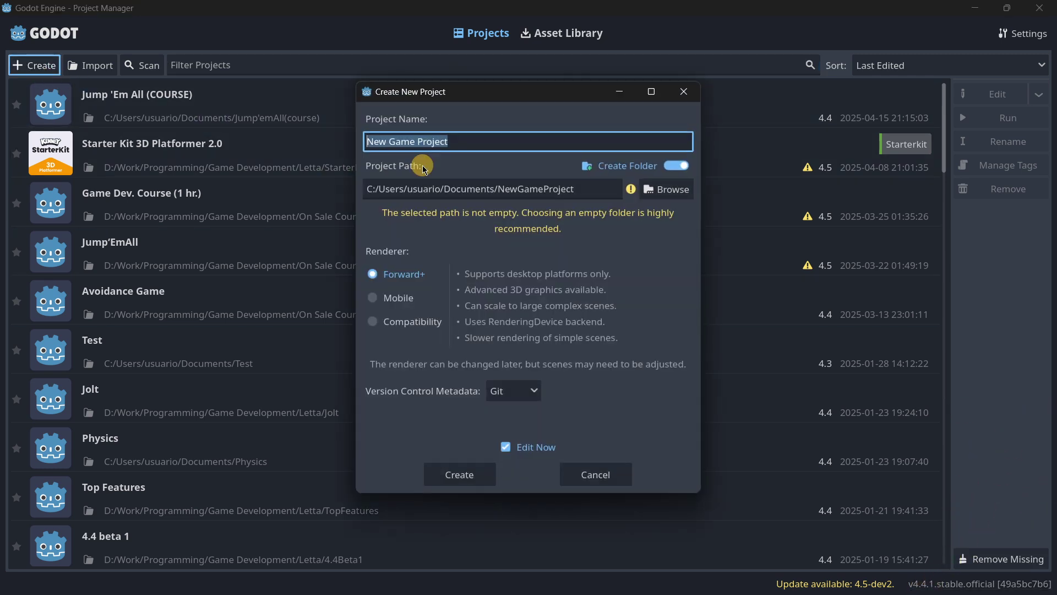
{"action": "left_click", "coordinate": [663, 189]}
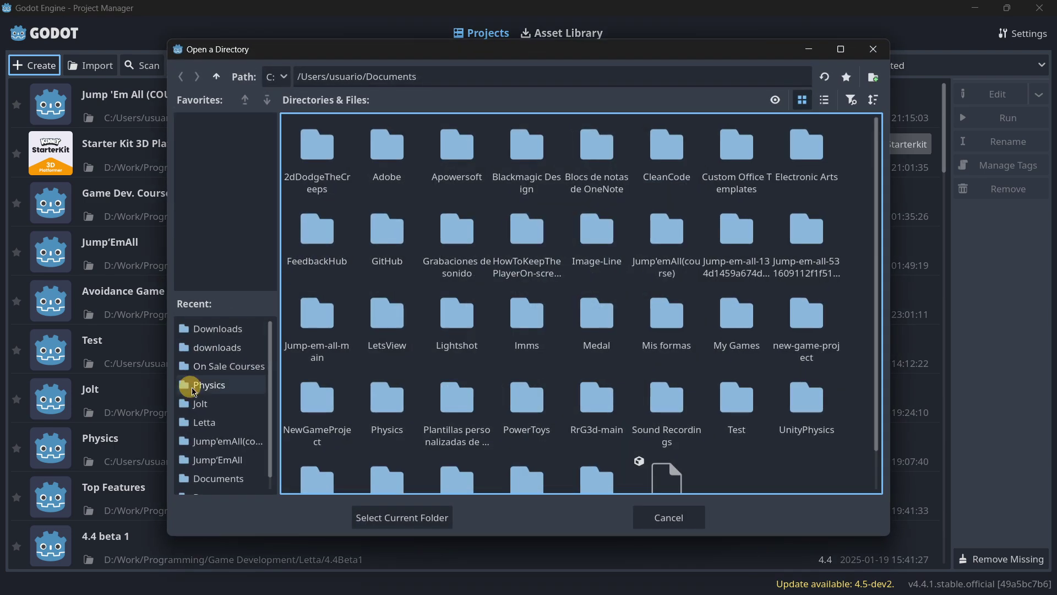
{"action": "left_click", "coordinate": [216, 328]}
{"action": "left_click", "coordinate": [375, 518]}
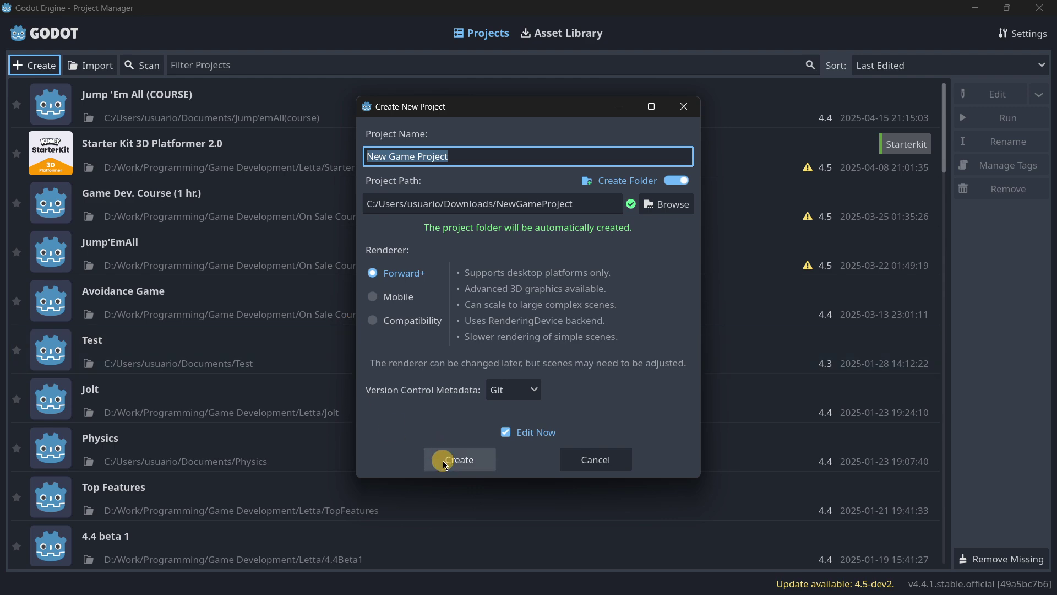
{"action": "left_click", "coordinate": [446, 524]}
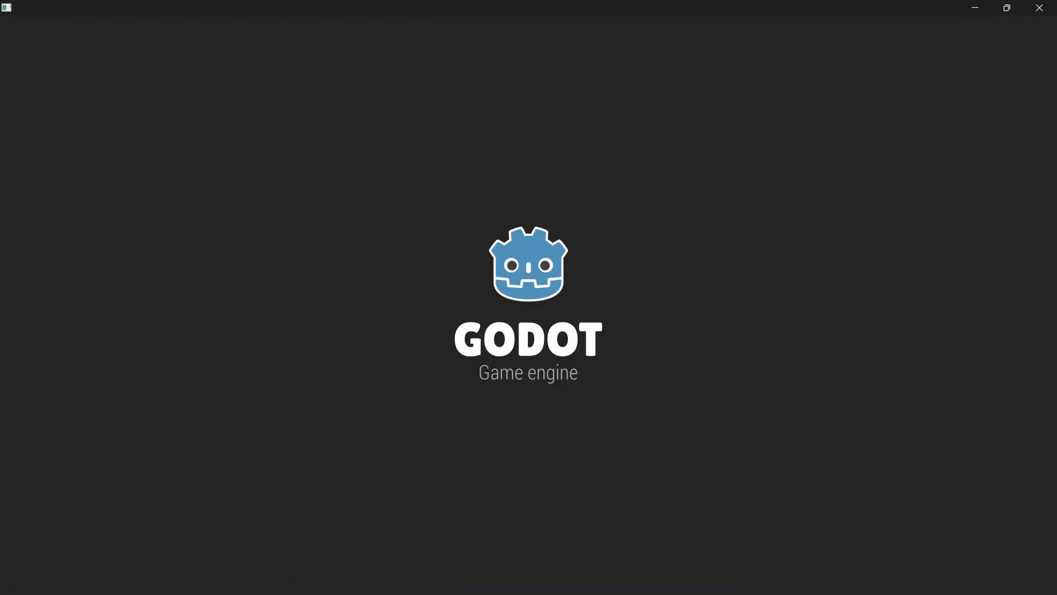
Open the downloaded plugin zip from the Downloads folder to view its contents, and dismiss the WinRAR licence notice.
{"action": "left_click", "coordinate": [165, 304]}
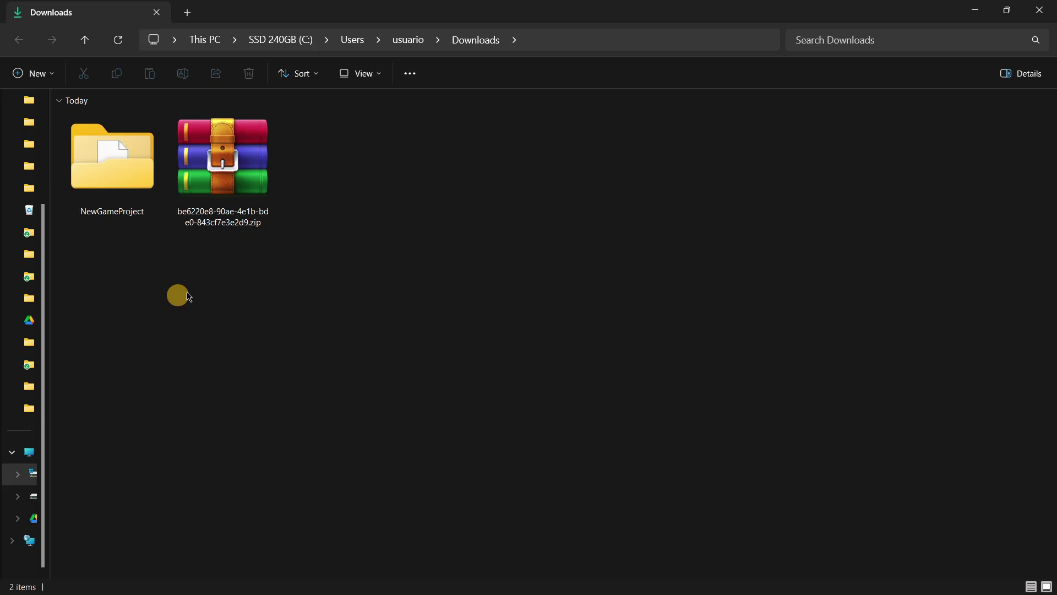
{"action": "left_click", "coordinate": [267, 225]}
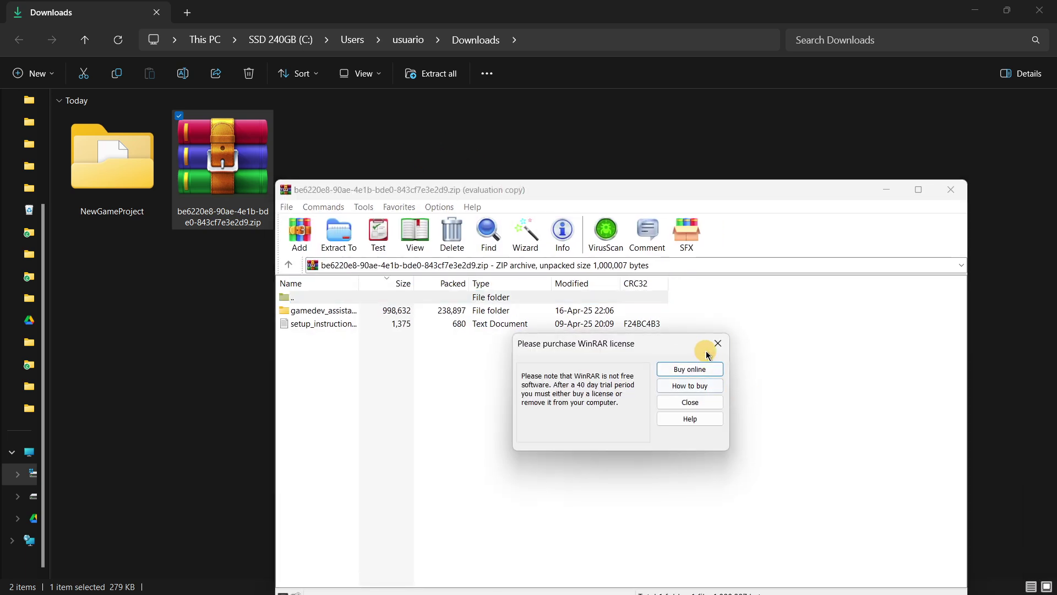
{"action": "left_click", "coordinate": [716, 343]}
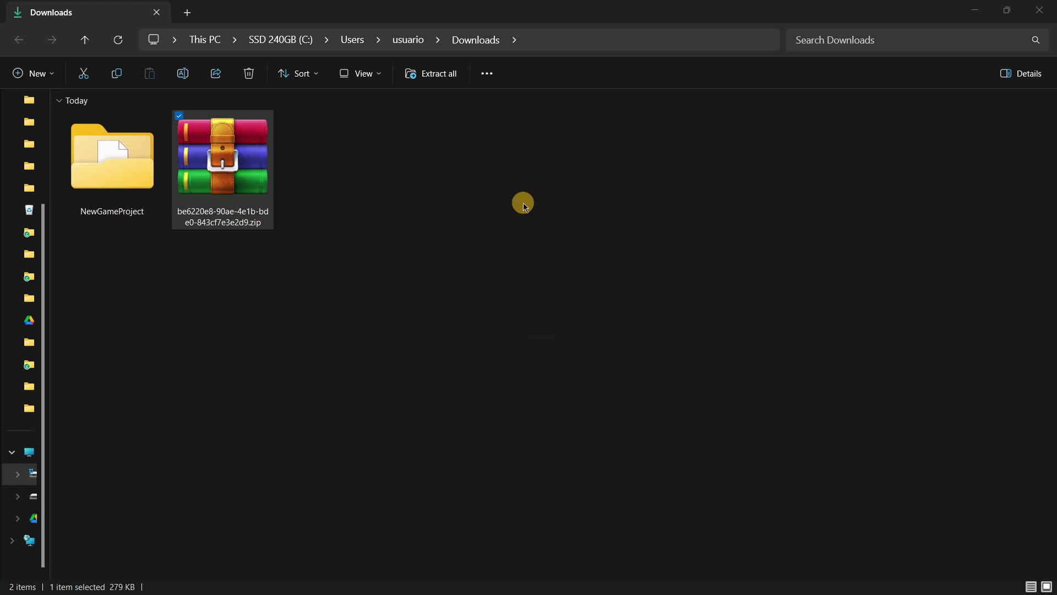
Close the archive viewer and extract the plugin zip into its own folder in Downloads, showing the extracted files when complete.
{"action": "key", "text": "Return"}
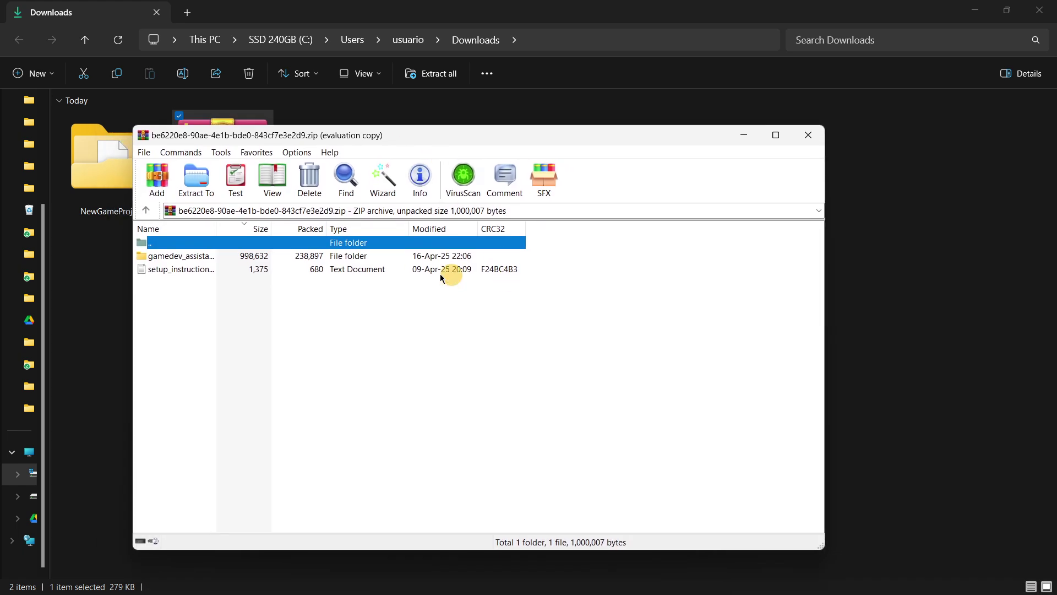
{"action": "key", "text": "Escape"}
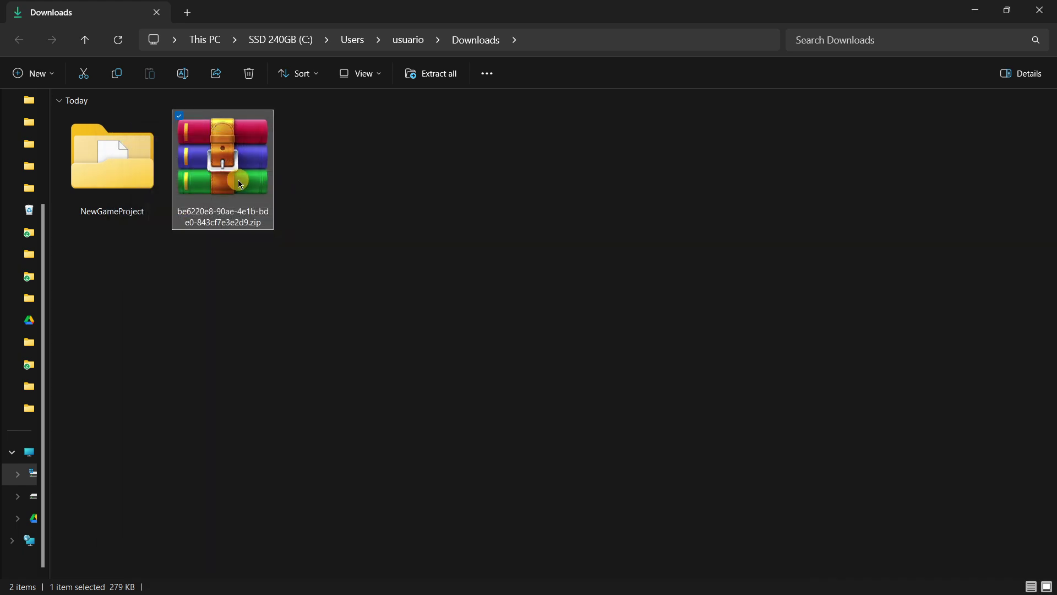
{"action": "right_click", "coordinate": [240, 207]}
{"action": "left_click", "coordinate": [273, 278]}
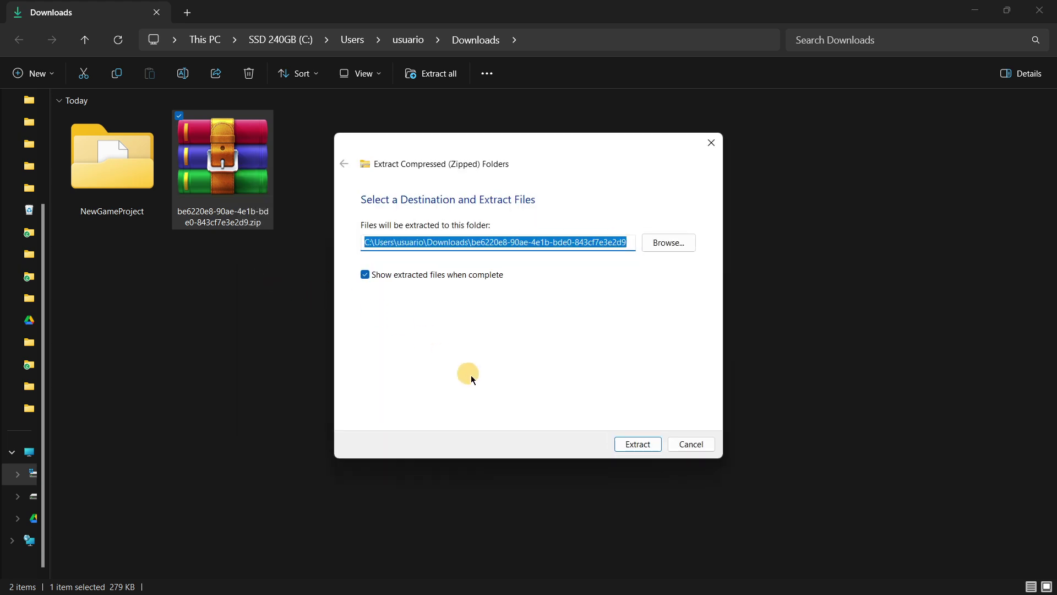
{"action": "left_click", "coordinate": [636, 444]}
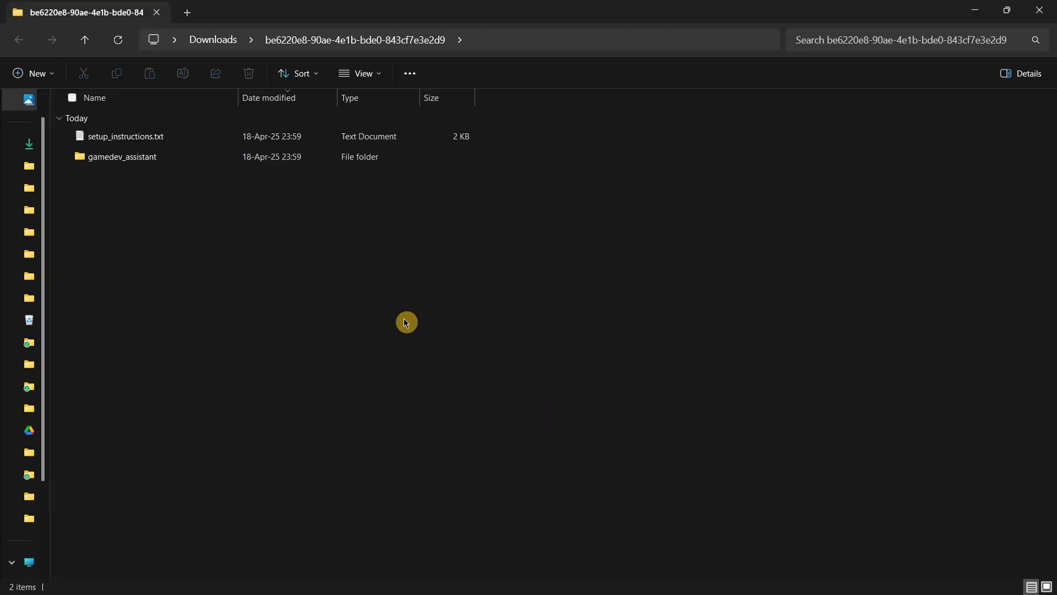
Open setup_instructions.txt from the extracted folder, read the installation and upgrade instructions, and close it.
{"action": "left_click", "coordinate": [187, 138]}
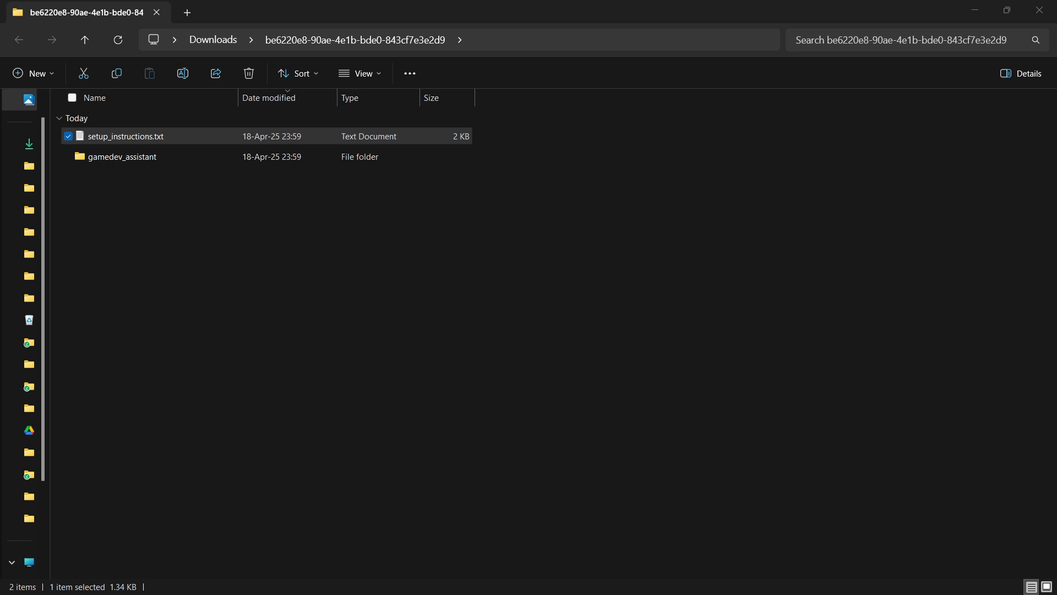
{"action": "key", "text": "Return"}
{"action": "scroll", "coordinate": [618, 293], "scroll_direction": "down", "scroll_amount": 8}
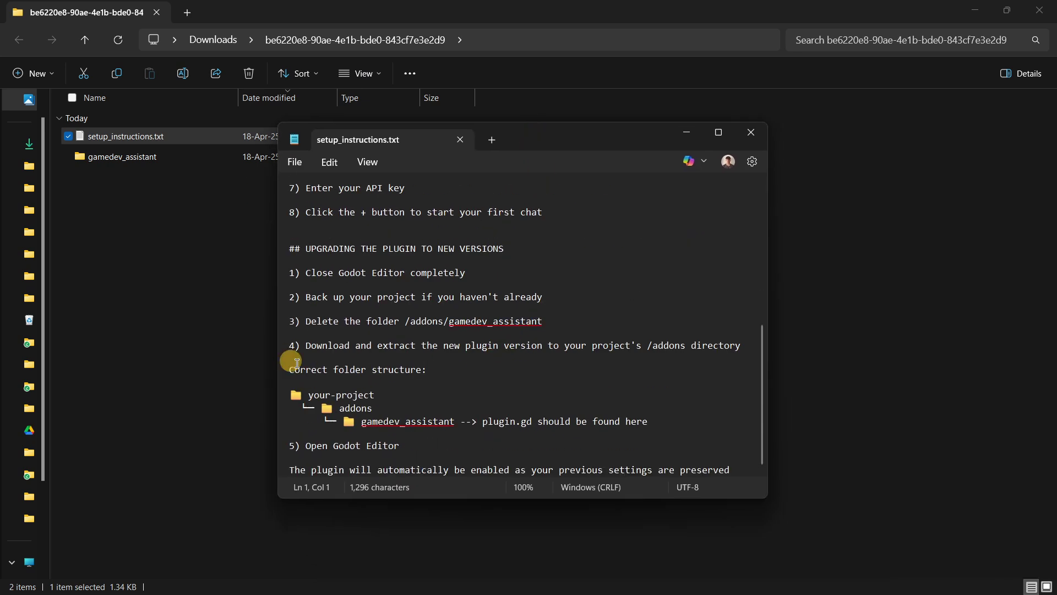
{"action": "scroll", "coordinate": [286, 283], "scroll_direction": "up", "scroll_amount": 8}
{"action": "left_click", "coordinate": [751, 132]}
{"action": "left_click", "coordinate": [239, 279]}
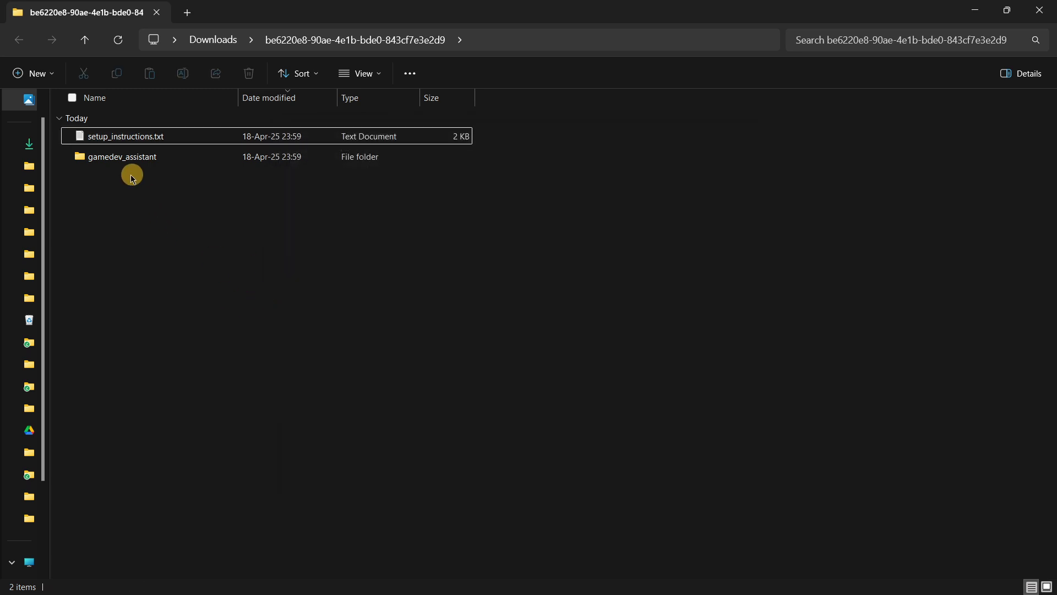
Move the gamedev_assistant folder from the extracted plugin folder into the NewGameProject folder in Downloads.
{"action": "mouse_move", "coordinate": [137, 160]}
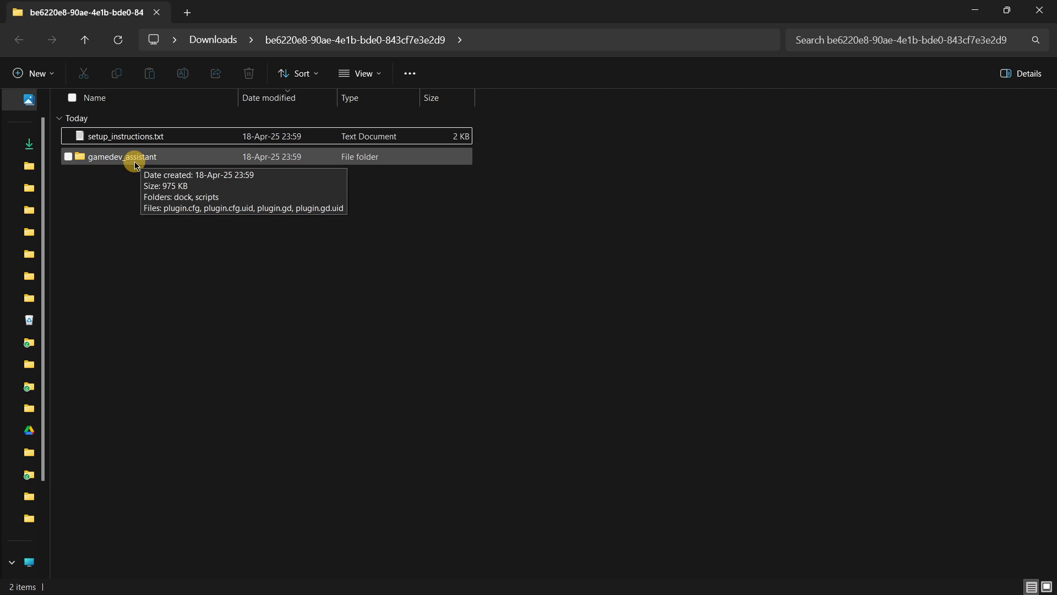
{"action": "left_click", "coordinate": [136, 164]}
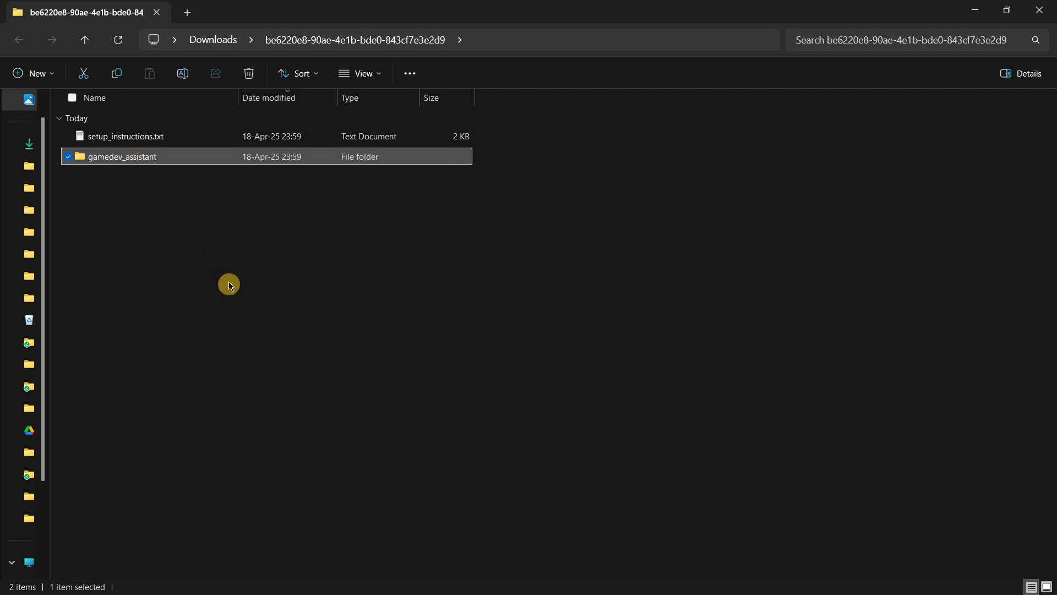
{"action": "left_click", "coordinate": [85, 76]}
{"action": "left_click", "coordinate": [84, 40]}
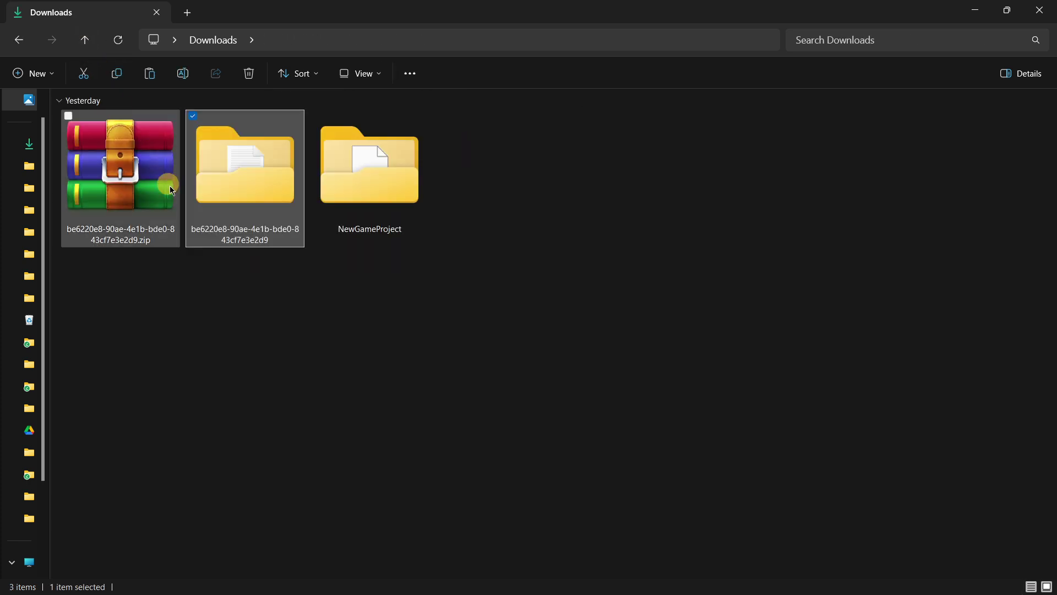
{"action": "double_click", "coordinate": [370, 204]}
{"action": "left_click", "coordinate": [241, 330]}
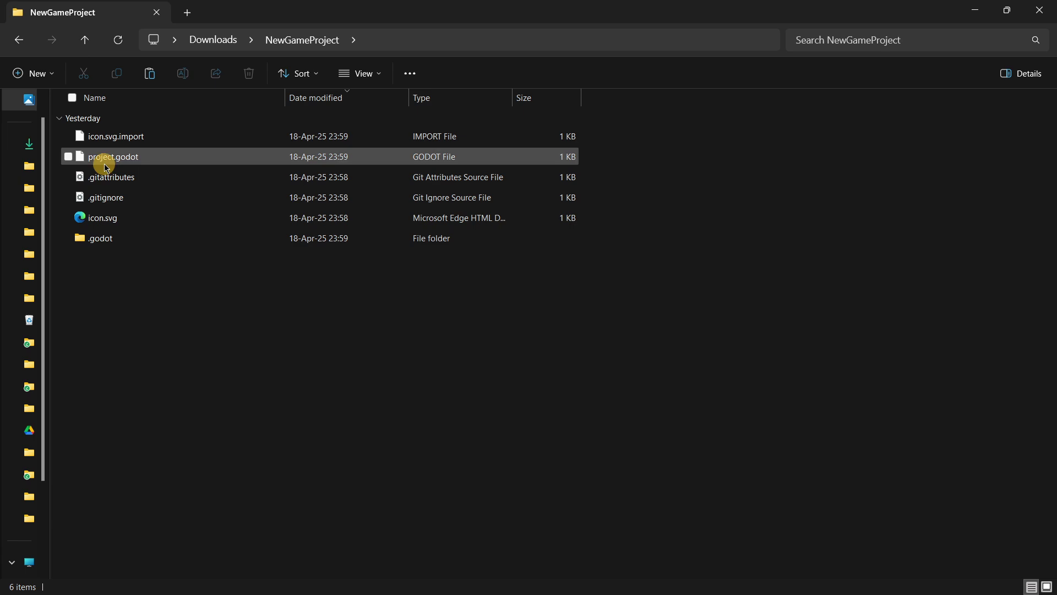
{"action": "left_click", "coordinate": [150, 73]}
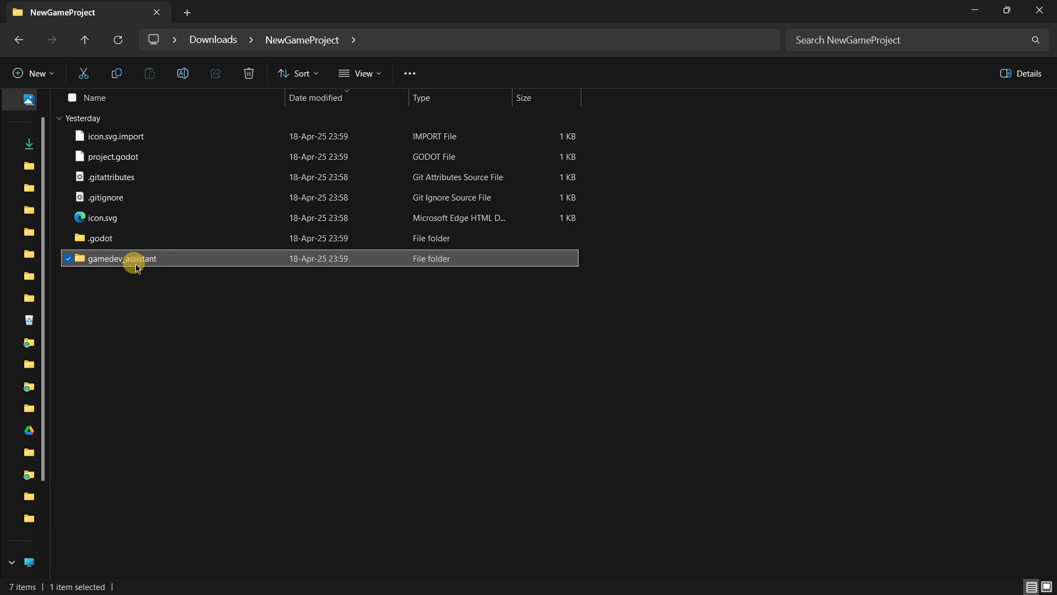
Switch to Godot, create a folder named addons under res://, and move the gamedev_assistant folder into it.
{"action": "left_click", "coordinate": [767, 578]}
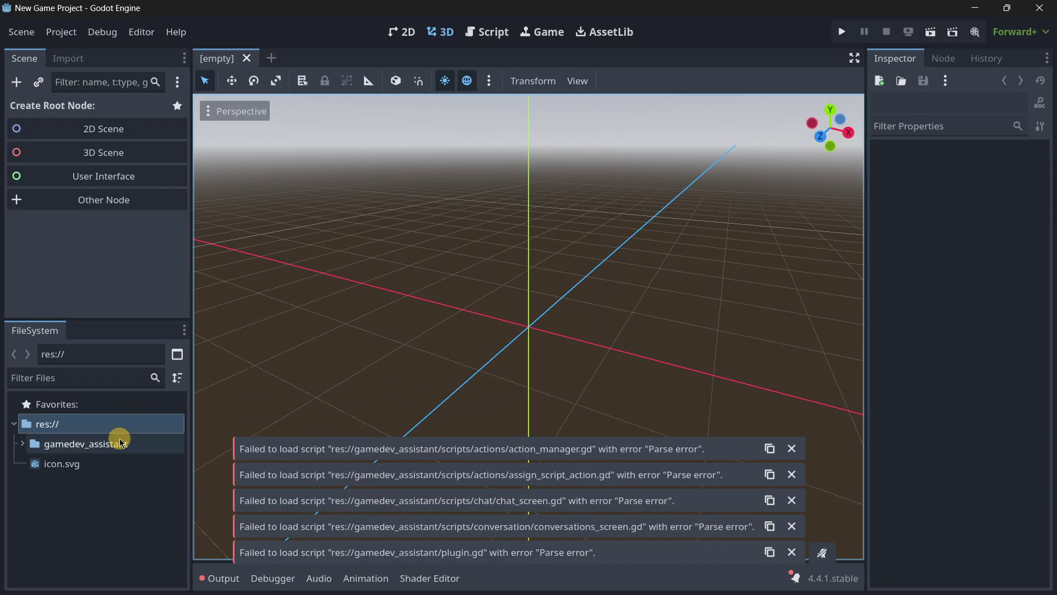
{"action": "left_click", "coordinate": [80, 443]}
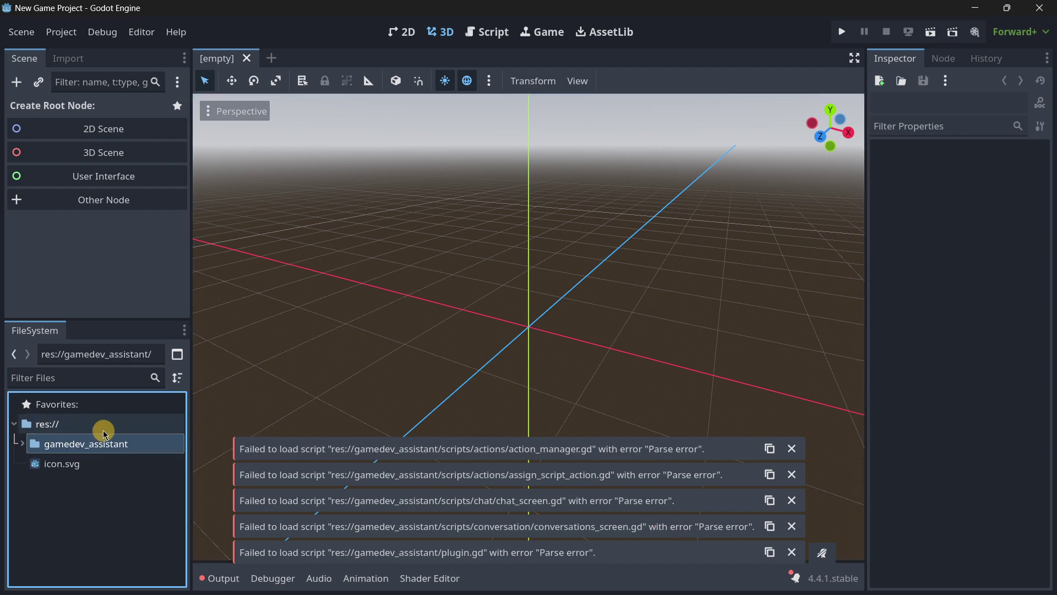
{"action": "right_click", "coordinate": [101, 425]}
{"action": "mouse_move", "coordinate": [140, 417]}
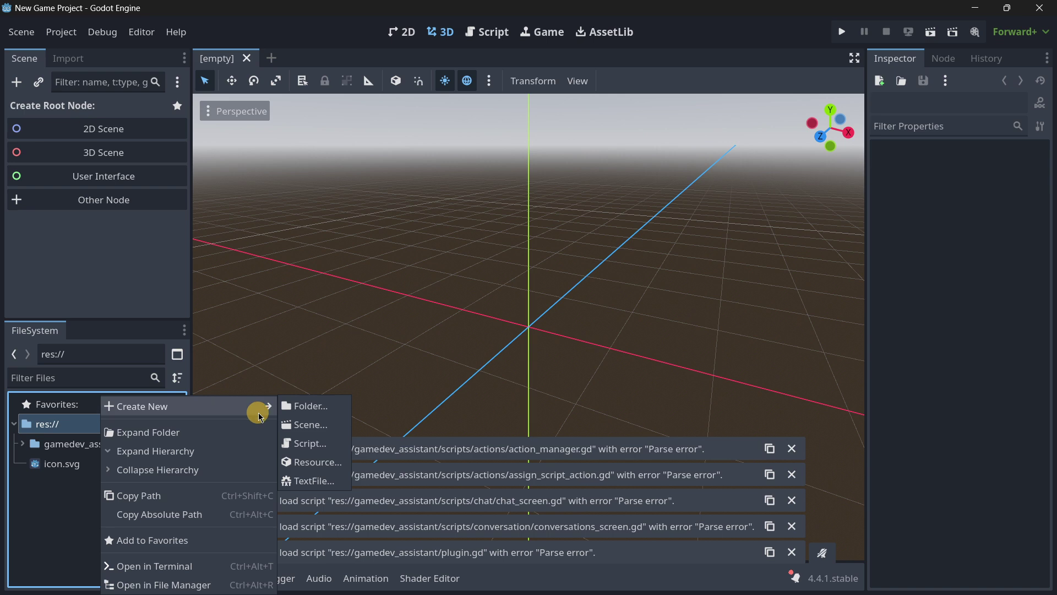
{"action": "left_click", "coordinate": [297, 406]}
{"action": "type", "text": "add"}
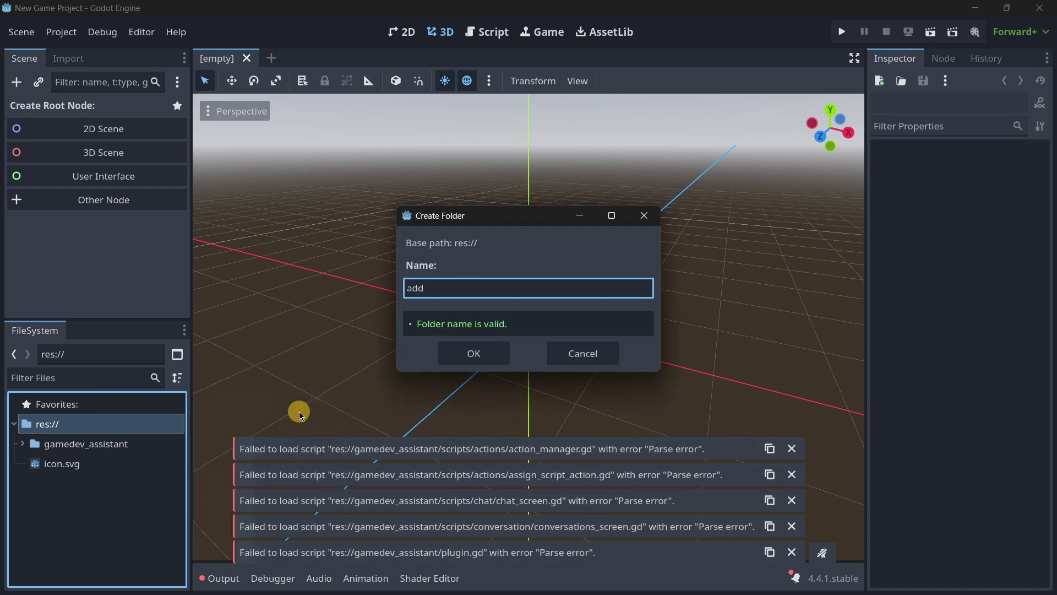
{"action": "type", "text": "ons"}
{"action": "key", "text": "Return"}
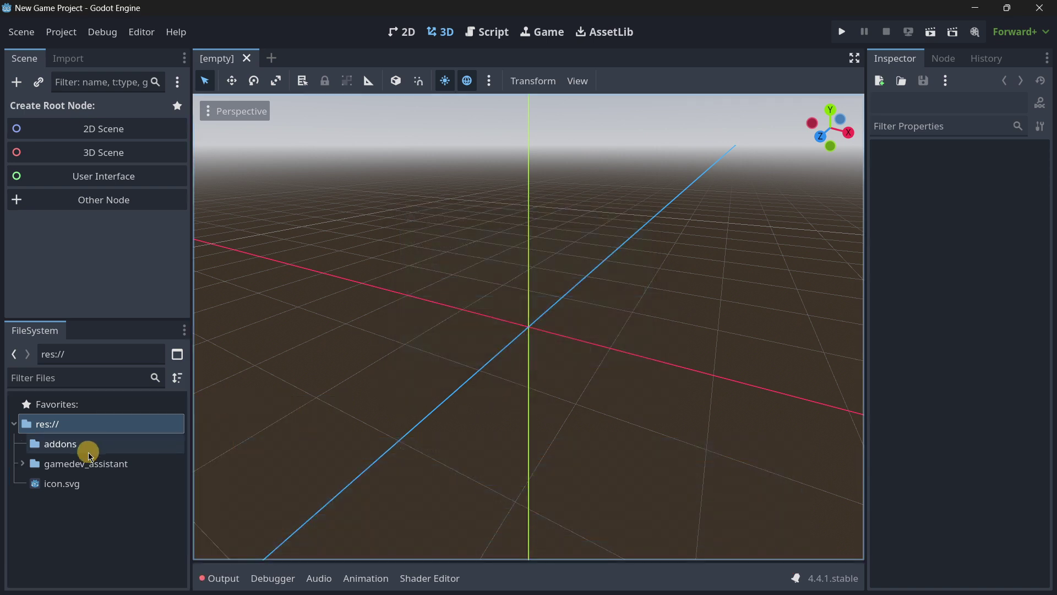
{"action": "left_click_drag", "start_coordinate": [88, 463], "coordinate": [76, 443]}
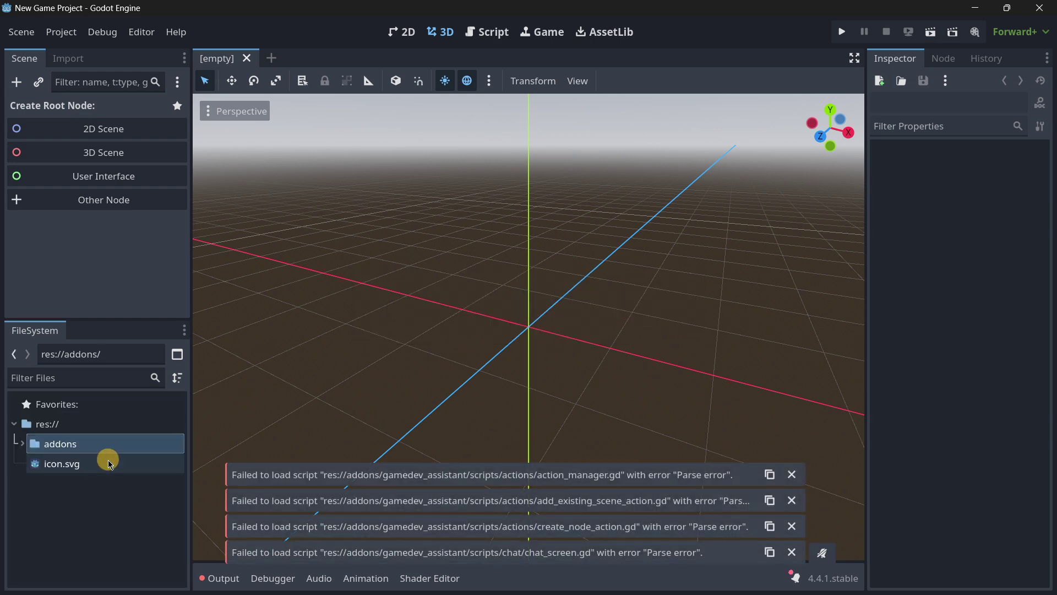
{"action": "left_click", "coordinate": [24, 442]}
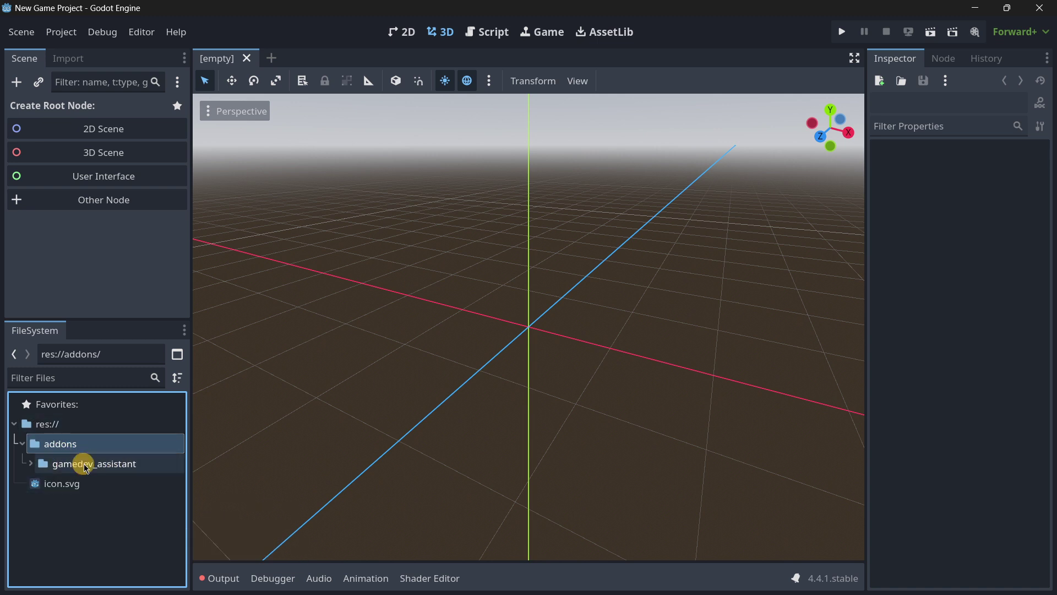
View the list of installed plugins in the Project Settings and close the settings.
{"action": "left_click", "coordinate": [65, 33]}
{"action": "left_click", "coordinate": [71, 48]}
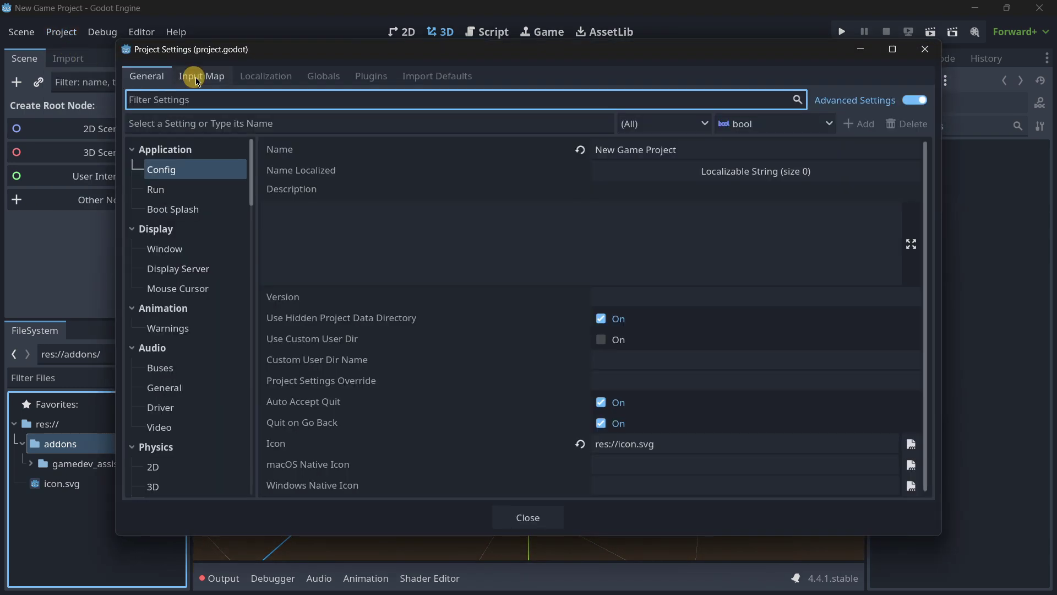
{"action": "left_click", "coordinate": [368, 77]}
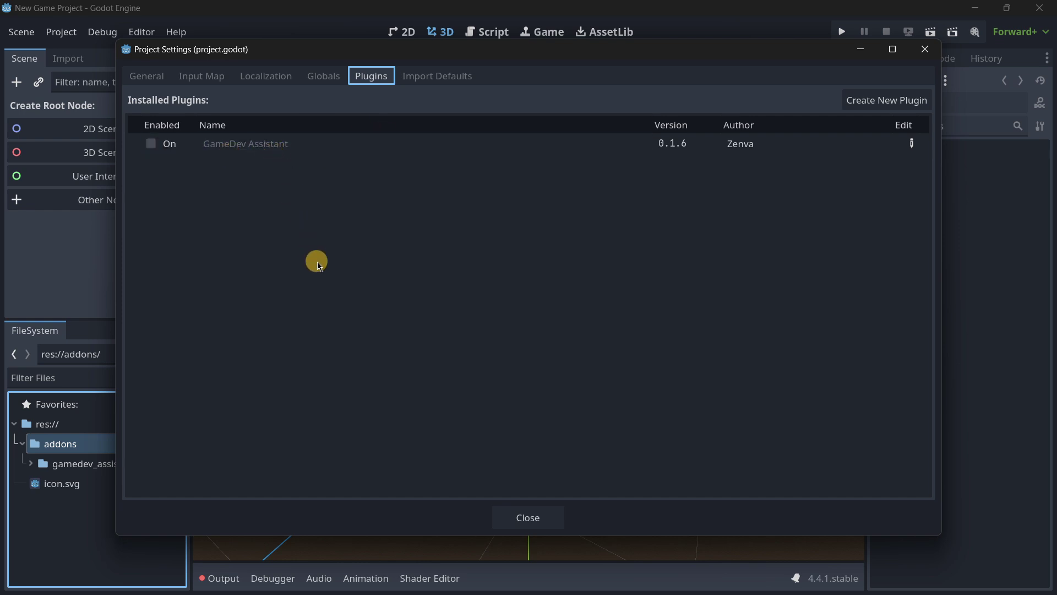
{"action": "left_click", "coordinate": [508, 512]}
Enable the GameDev Assistant plugin in the Project Settings, and close the welcome message and the settings.
{"action": "left_click", "coordinate": [63, 34]}
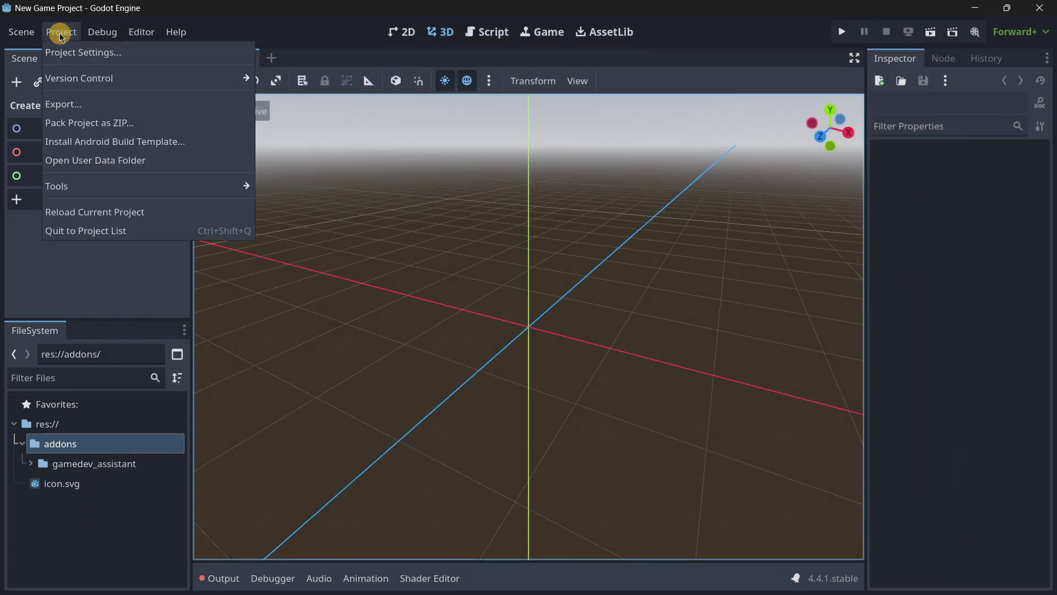
{"action": "left_click", "coordinate": [81, 53]}
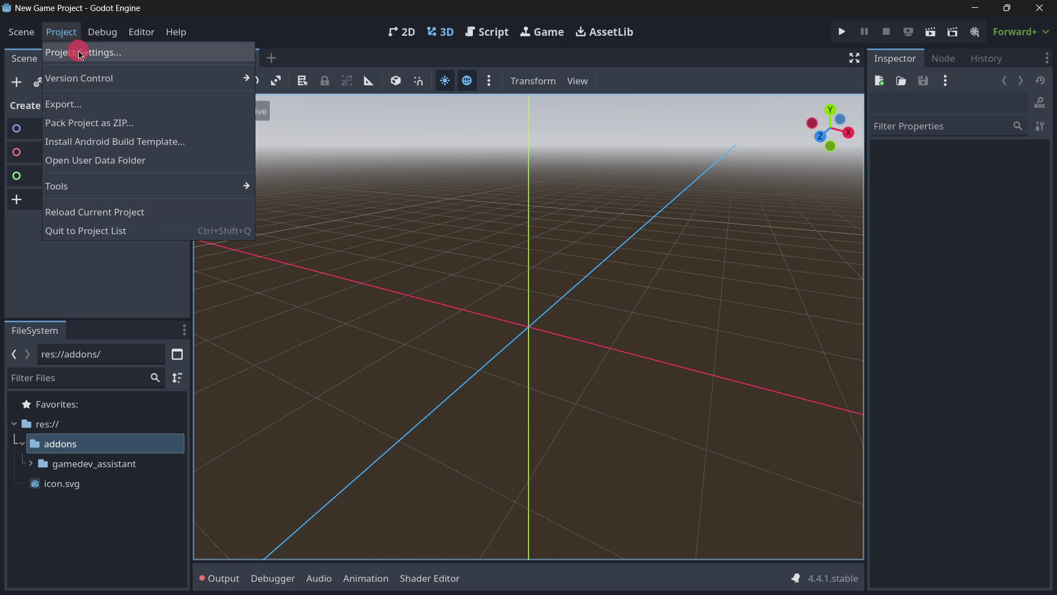
{"action": "left_click", "coordinate": [150, 144]}
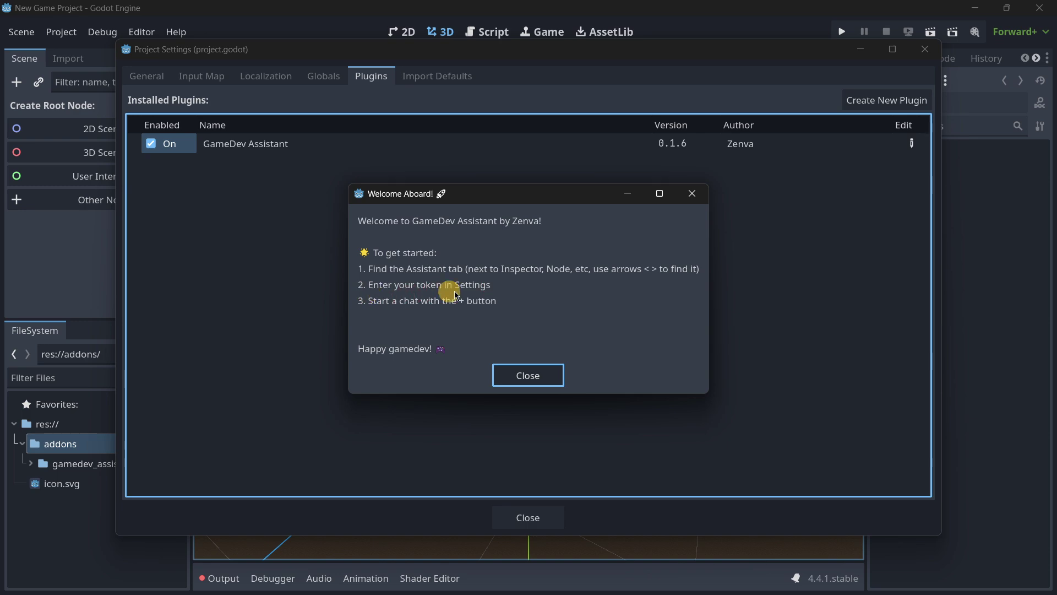
{"action": "left_click", "coordinate": [528, 375]}
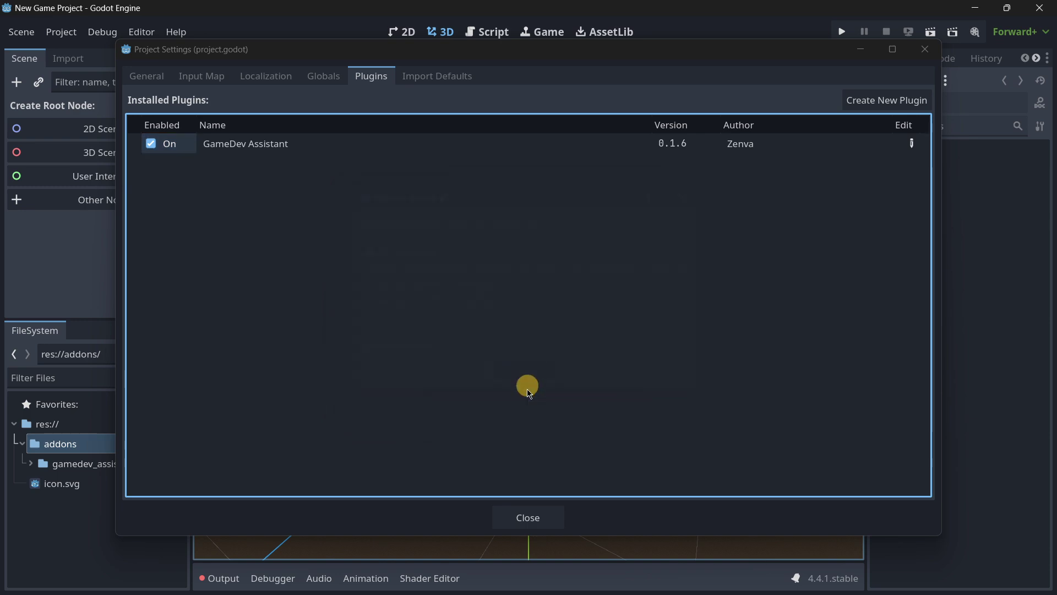
{"action": "left_click", "coordinate": [528, 517]}
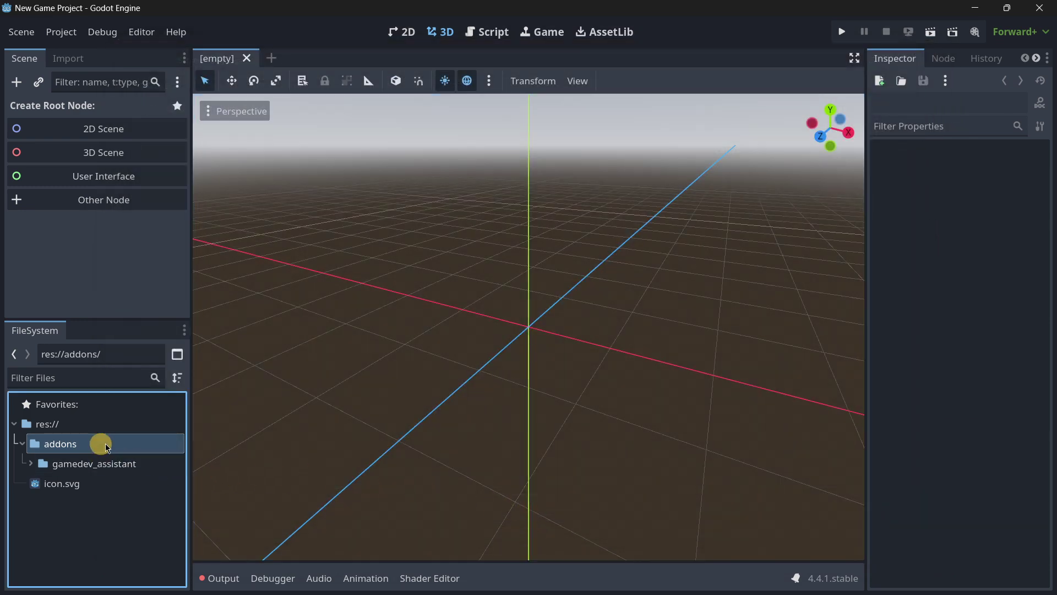
Reorder the dock so Assistant sits directly after Node, and show the Assistant's Settings page.
{"action": "left_click", "coordinate": [1036, 59]}
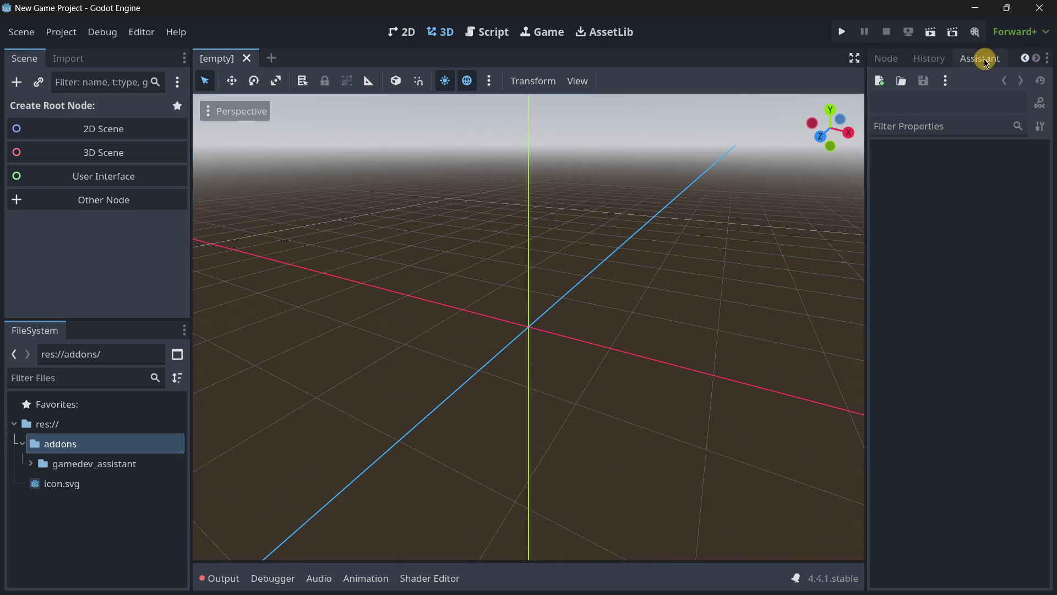
{"action": "left_click", "coordinate": [1024, 58]}
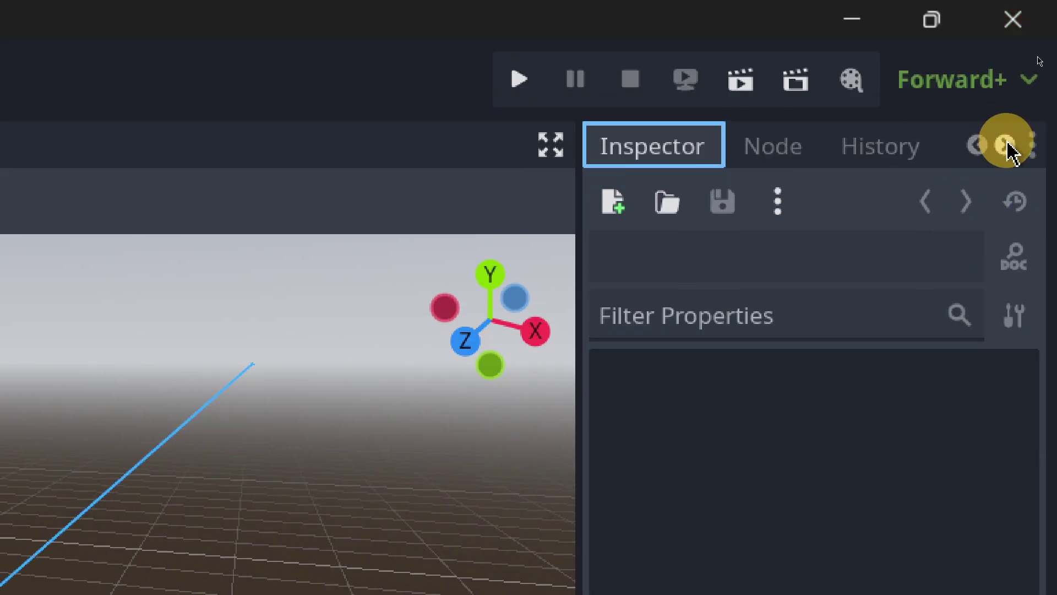
{"action": "left_click", "coordinate": [1009, 144]}
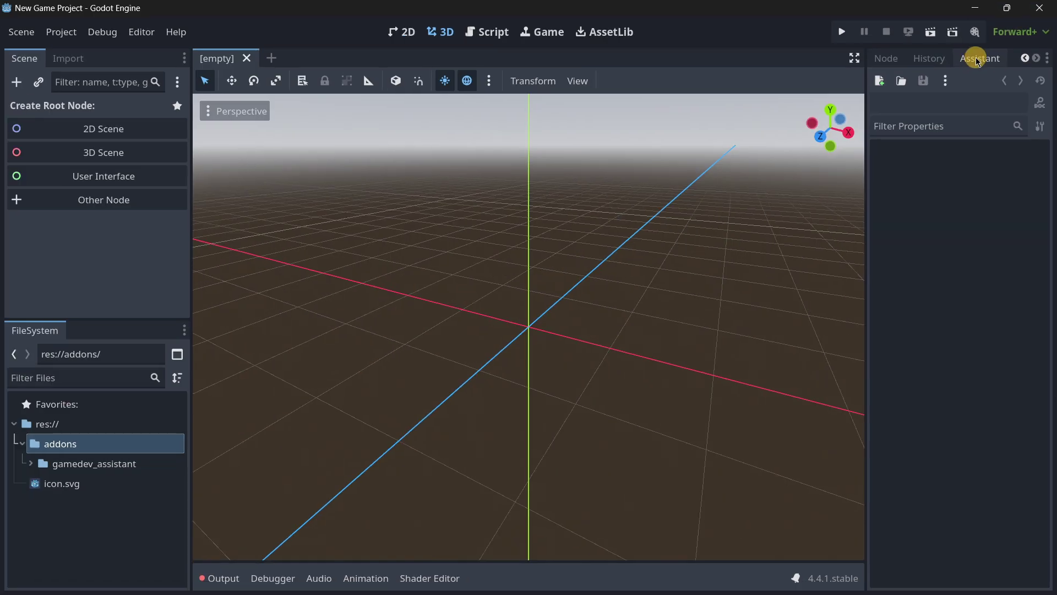
{"action": "mouse_move", "coordinate": [977, 61]}
{"action": "left_mouse_down"}
{"action": "mouse_move", "coordinate": [869, 64]}
{"action": "mouse_move", "coordinate": [858, 52]}
{"action": "mouse_move", "coordinate": [820, 60]}
{"action": "mouse_move", "coordinate": [821, 219]}
{"action": "mouse_move", "coordinate": [854, 238]}
{"action": "mouse_move", "coordinate": [870, 208]}
{"action": "mouse_move", "coordinate": [874, 65]}
{"action": "mouse_move", "coordinate": [909, 59]}
{"action": "mouse_move", "coordinate": [132, 55]}
{"action": "mouse_move", "coordinate": [122, 69]}
{"action": "mouse_move", "coordinate": [975, 57]}
{"action": "mouse_move", "coordinate": [964, 58]}
{"action": "left_mouse_up"}
{"action": "left_click", "coordinate": [942, 58]}
{"action": "left_click", "coordinate": [984, 58]}
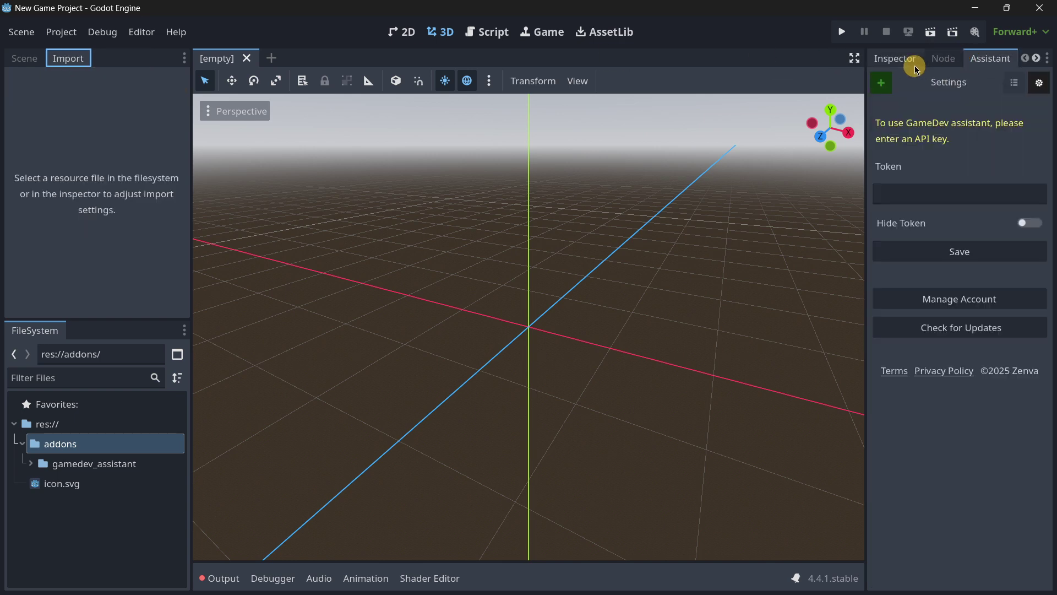
{"action": "left_click", "coordinate": [942, 59]}
{"action": "left_click", "coordinate": [991, 59]}
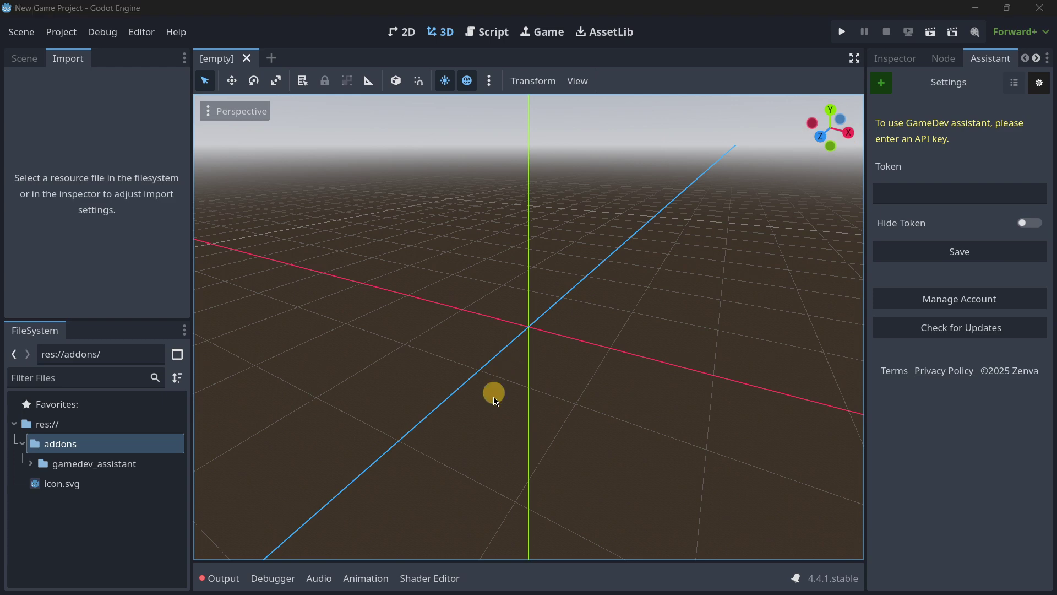
Switch to the GameDev Assistant dashboard in the browser and copy the account's API token.
{"action": "key", "text": "super"}
{"action": "left_click", "coordinate": [287, 579]}
{"action": "scroll", "coordinate": [478, 331], "scroll_direction": "up", "scroll_amount": 8}
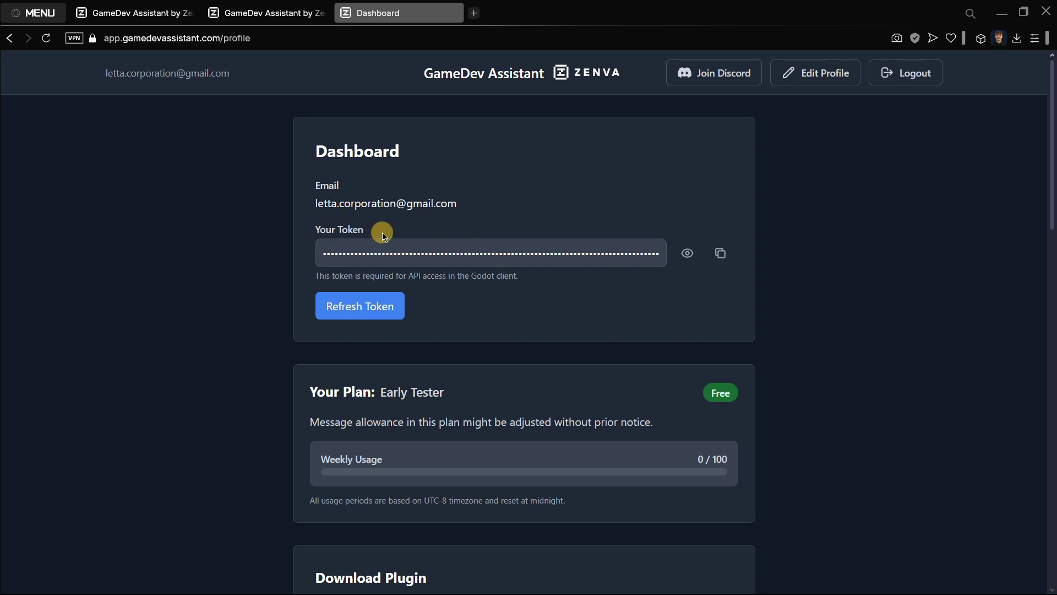
{"action": "left_click", "coordinate": [721, 253]}
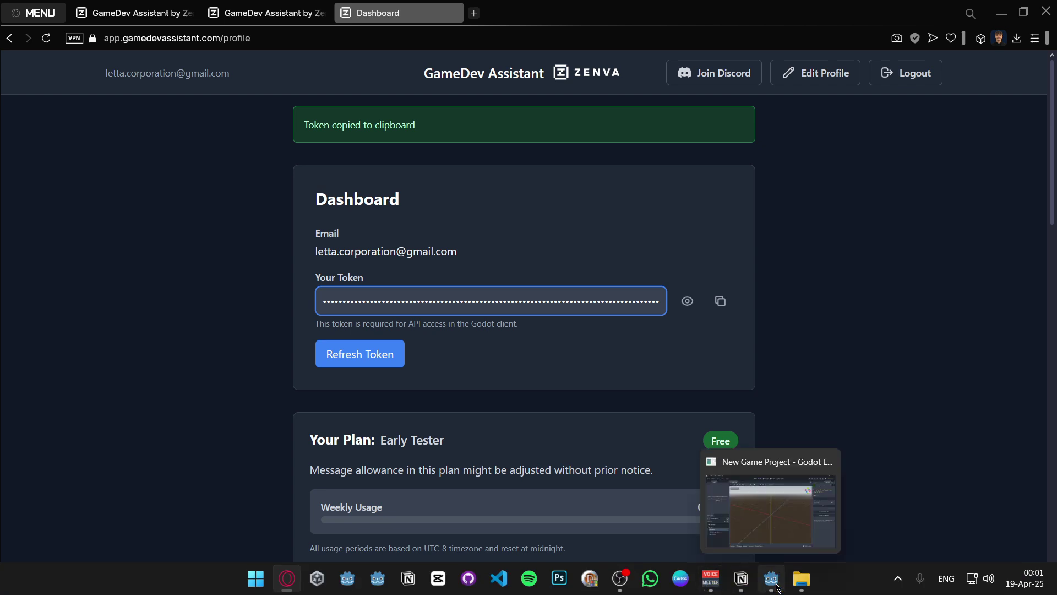
Switch to the Godot editor, paste the account's API token into the Assistant's Token field, and save it.
{"action": "left_click", "coordinate": [777, 587]}
{"action": "left_click", "coordinate": [1030, 224]}
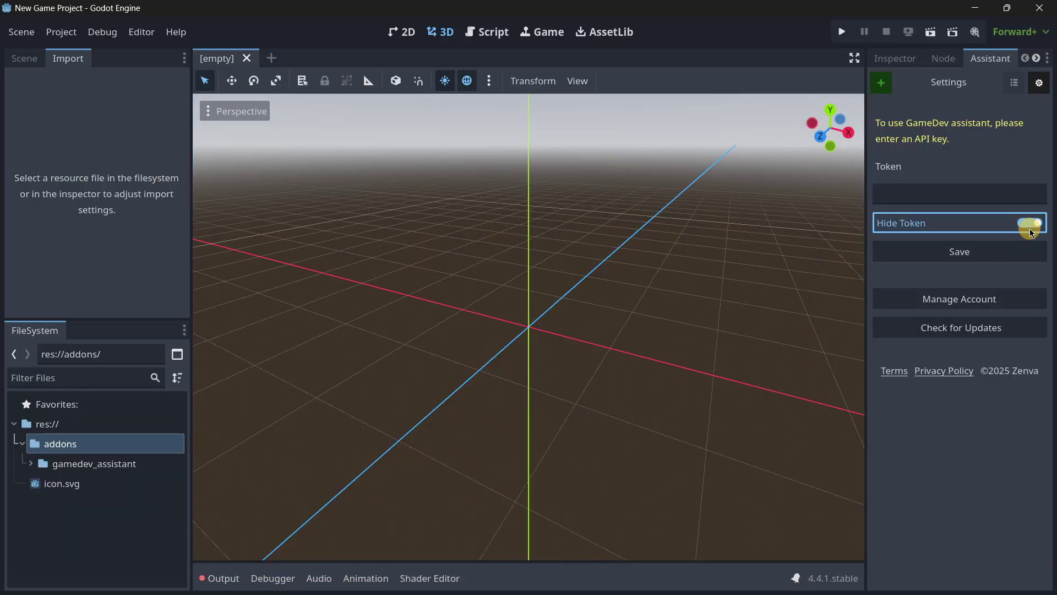
{"action": "left_click", "coordinate": [904, 193]}
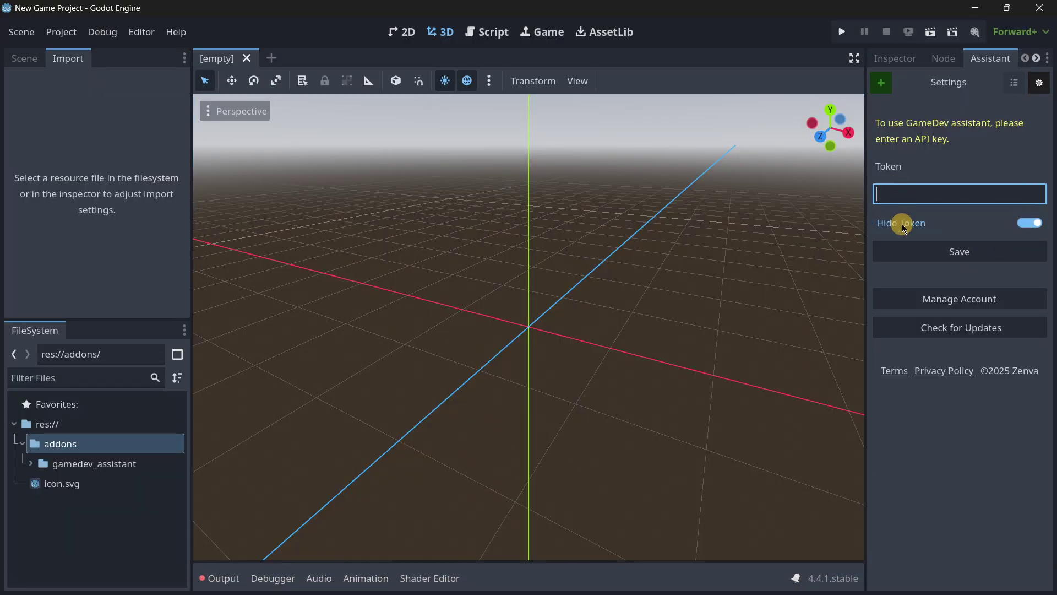
{"action": "right_click", "coordinate": [889, 200]}
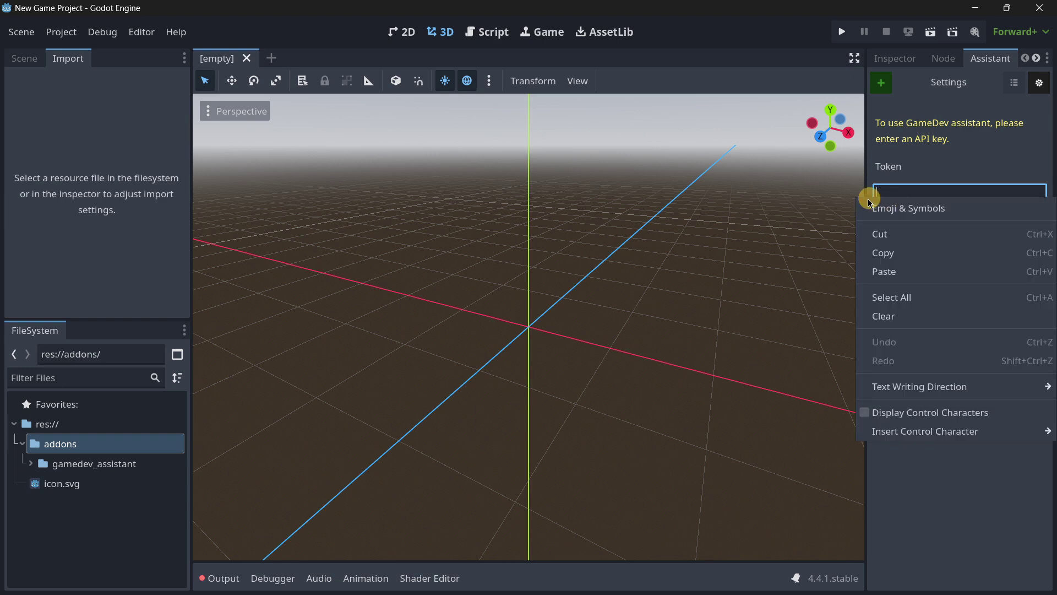
{"action": "left_click", "coordinate": [893, 272]}
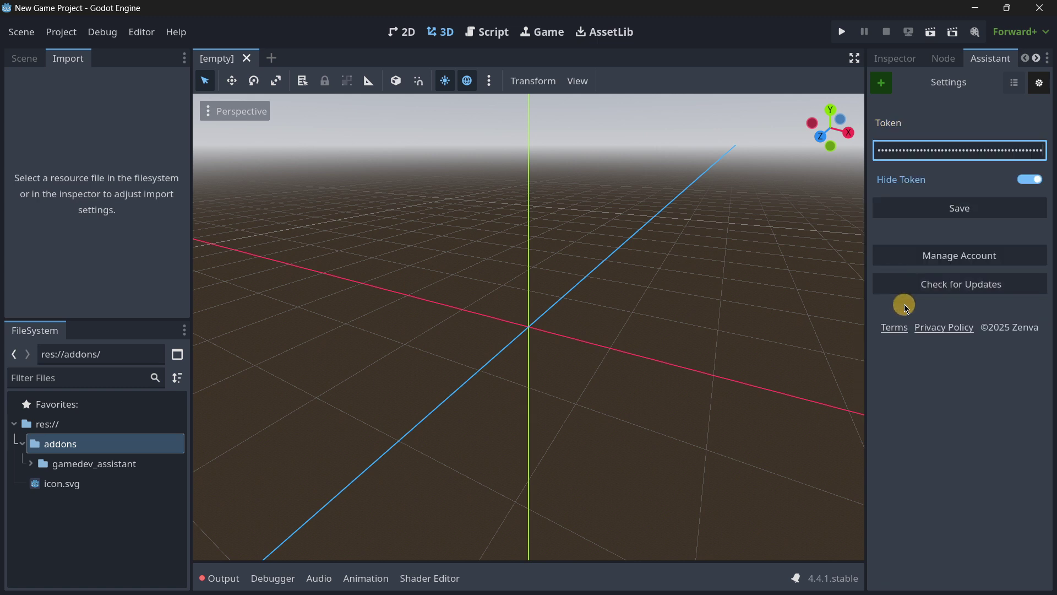
{"action": "left_click", "coordinate": [931, 213]}
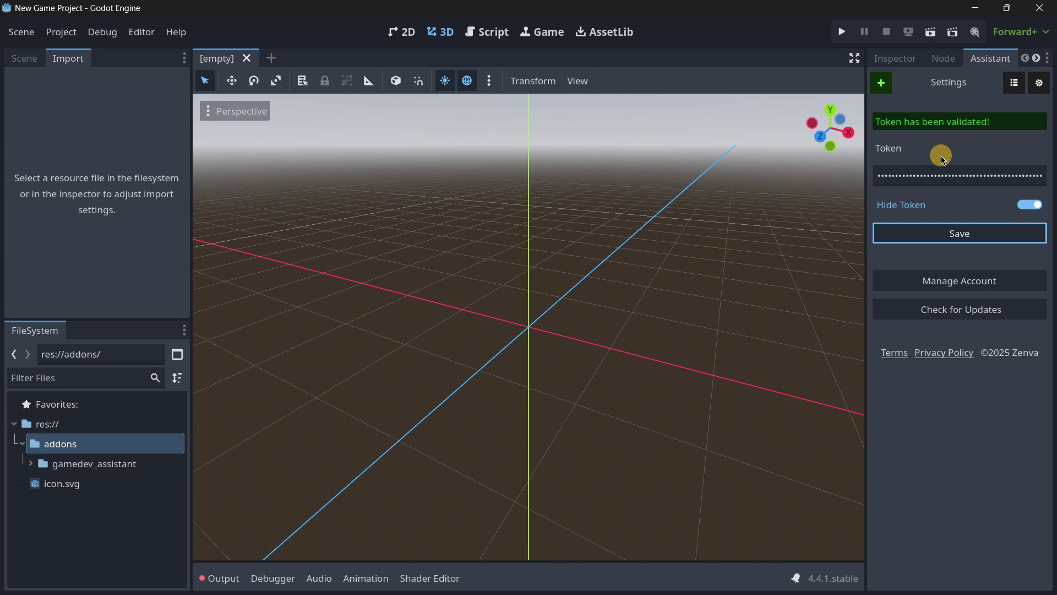
Write the prompt "Create 3 3D cubes with random colors" in a new Assistant chat and try to send it.
{"action": "left_click", "coordinate": [876, 88]}
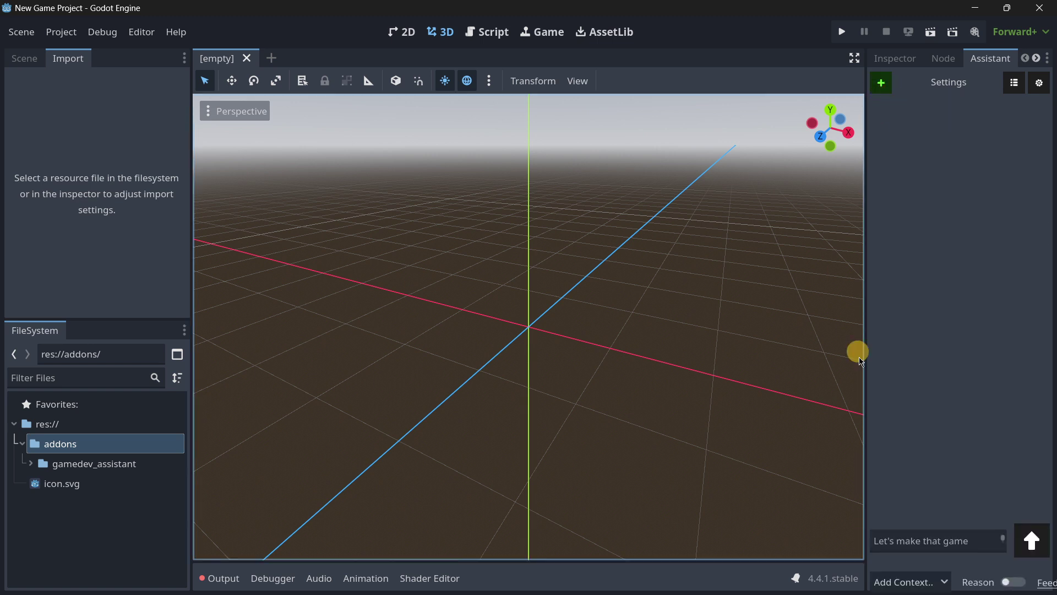
{"action": "left_click", "coordinate": [933, 538]}
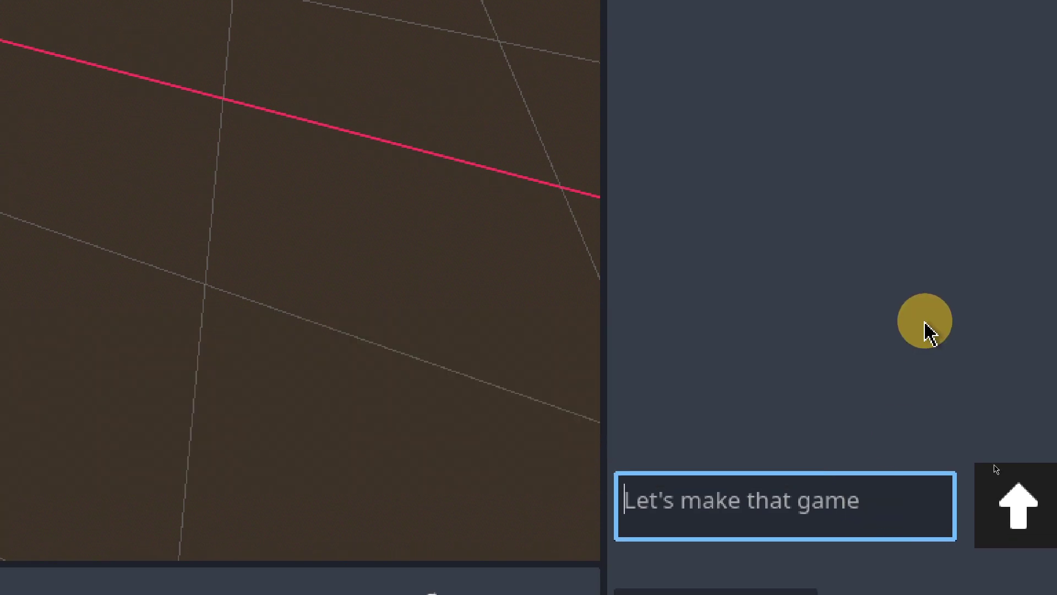
{"action": "type", "text": "Create 3 3D cubes"}
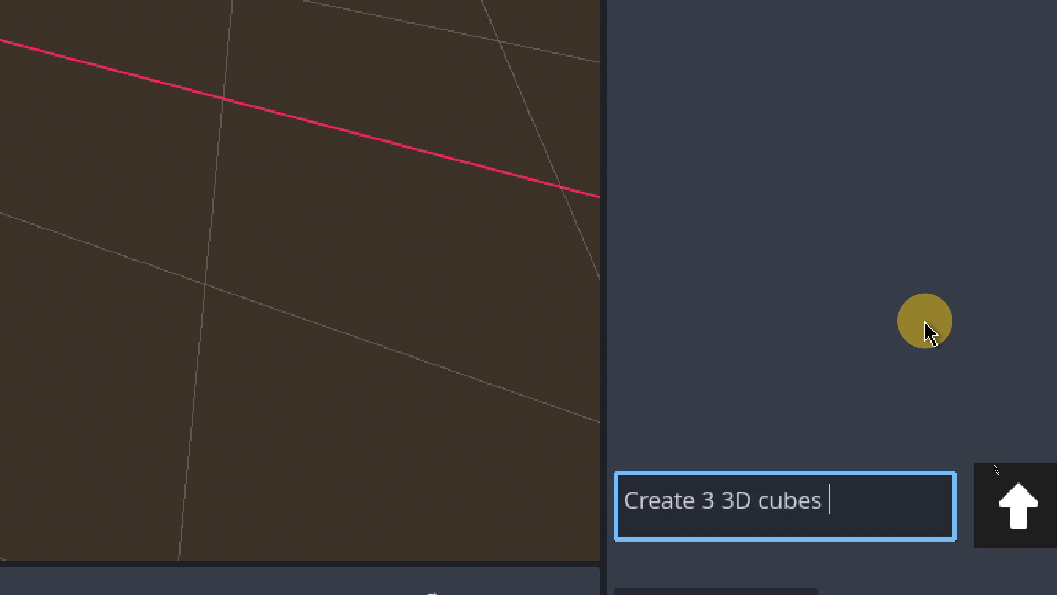
{"action": "type", "text": " with ra"}
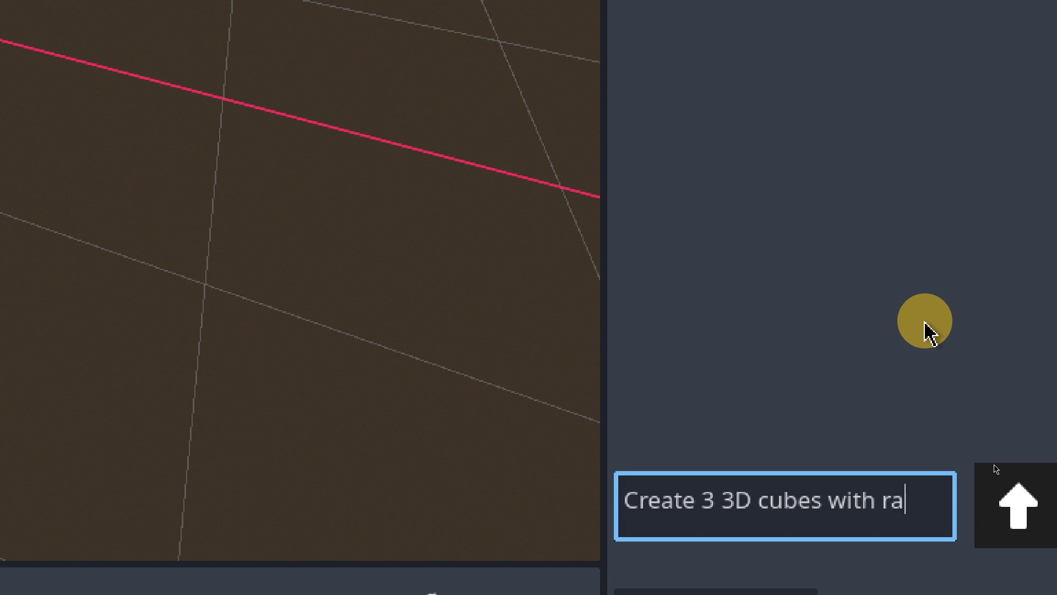
{"action": "type", "text": "ndom colors"}
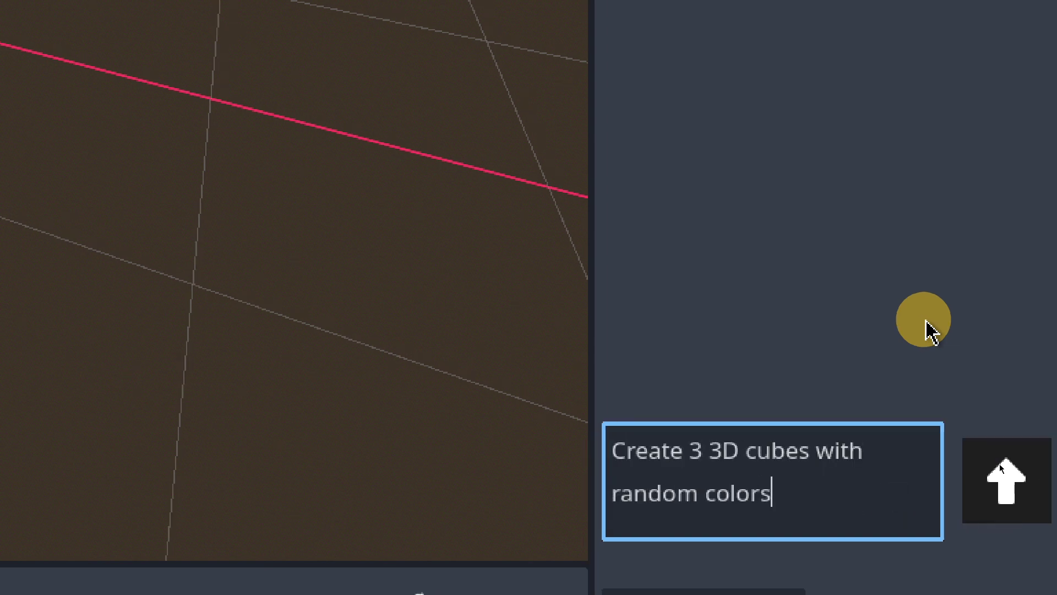
{"action": "left_click", "coordinate": [978, 487]}
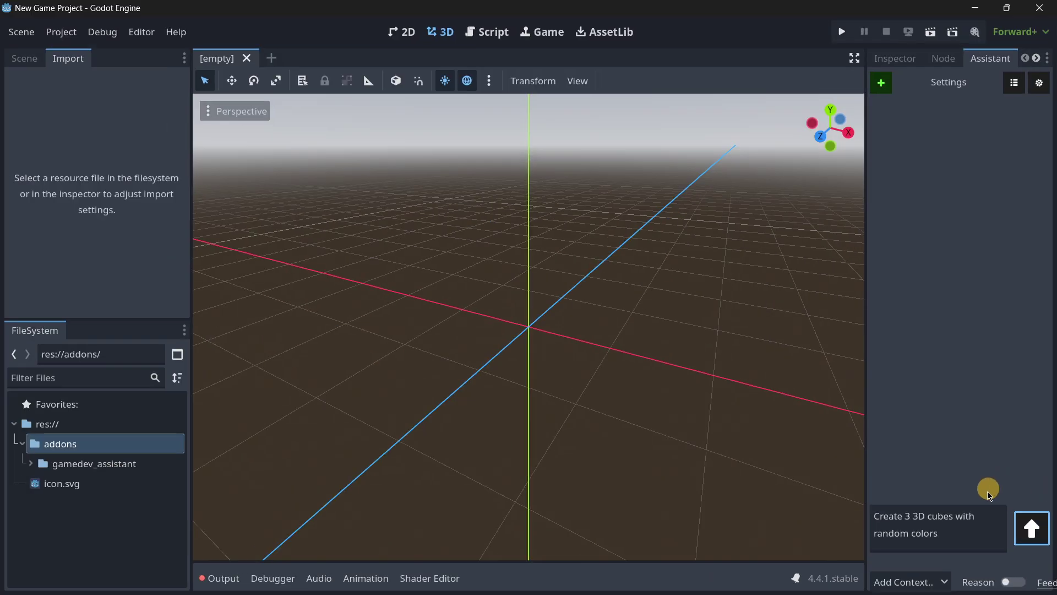
{"action": "left_click", "coordinate": [949, 532]}
{"action": "key", "text": "Return"}
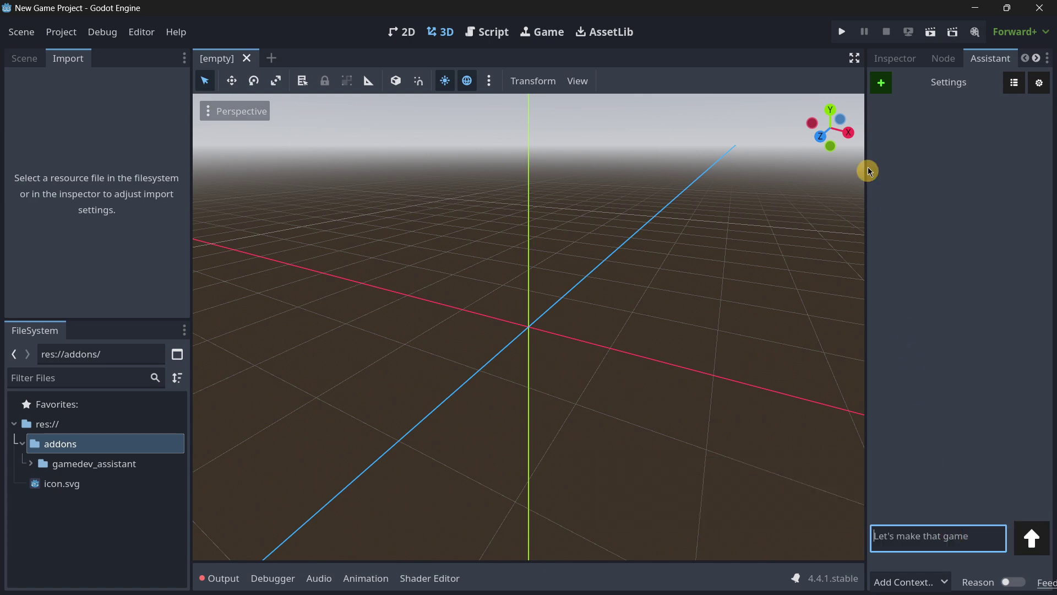
Start another new Assistant chat, paste the prompt "Create 3 3D cubes with random colors", and send it.
{"action": "left_click", "coordinate": [879, 85]}
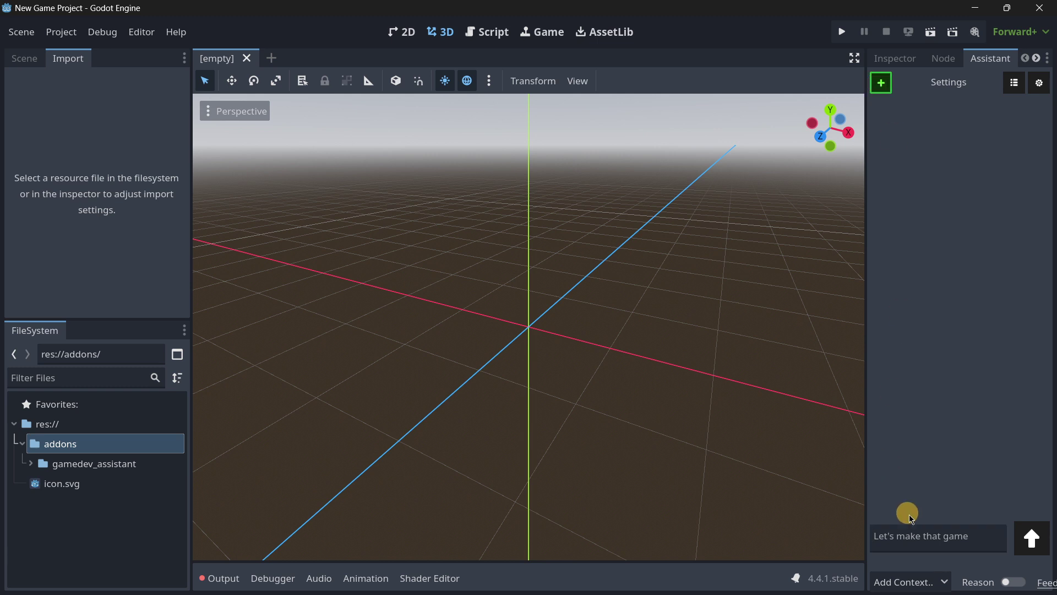
{"action": "left_click", "coordinate": [918, 539]}
{"action": "key", "text": "ctrl+v"}
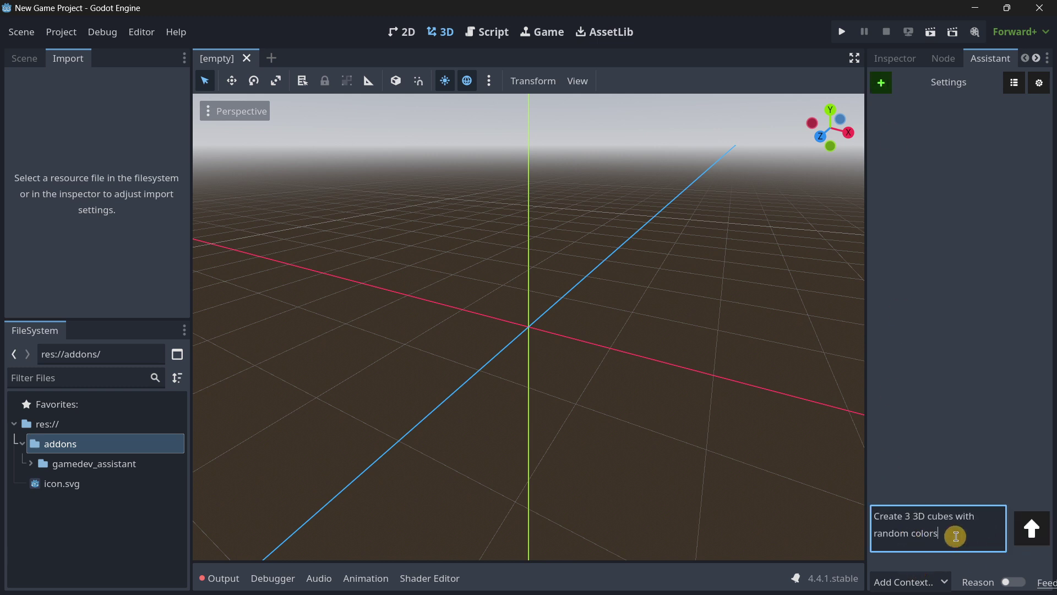
{"action": "key", "text": "Return"}
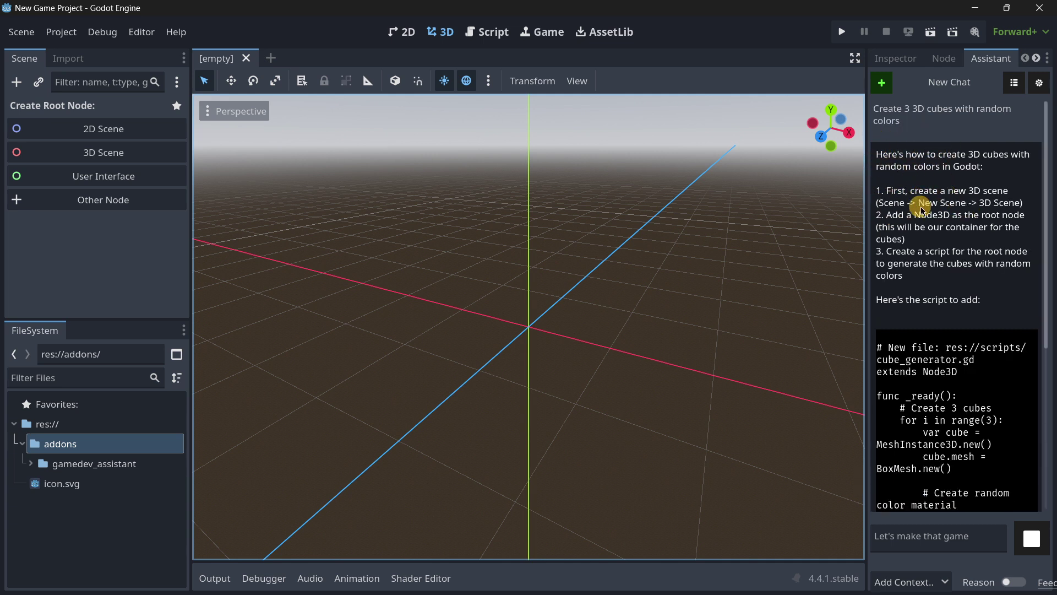
Widen the Assistant dock so the response text and script have more room.
{"action": "scroll", "coordinate": [985, 218], "scroll_direction": "down", "scroll_amount": 2}
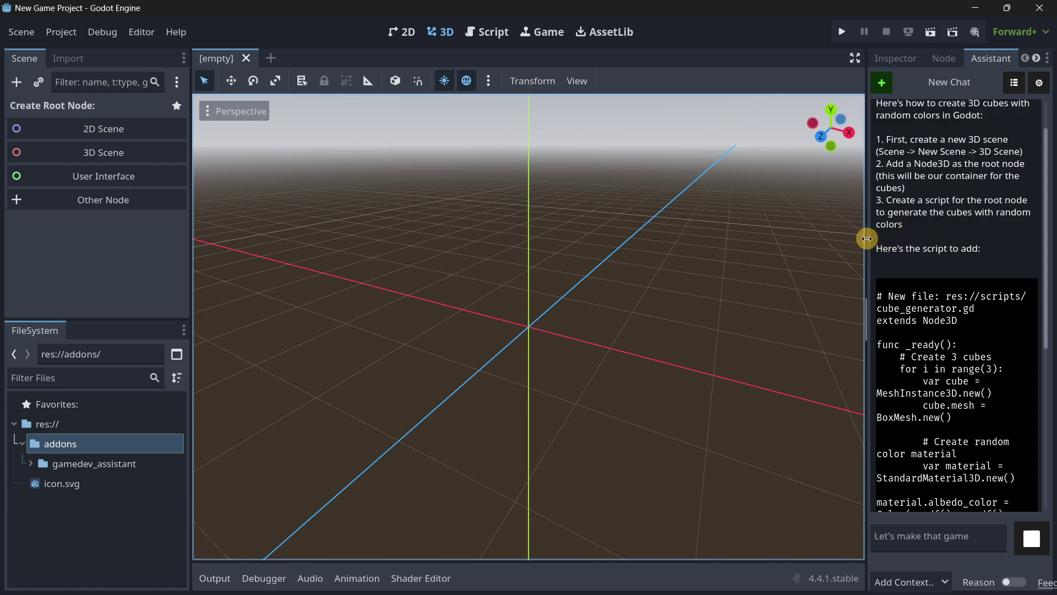
{"action": "left_click_drag", "start_coordinate": [867, 237], "coordinate": [736, 234]}
{"action": "scroll", "coordinate": [803, 271], "scroll_direction": "up", "scroll_amount": 2}
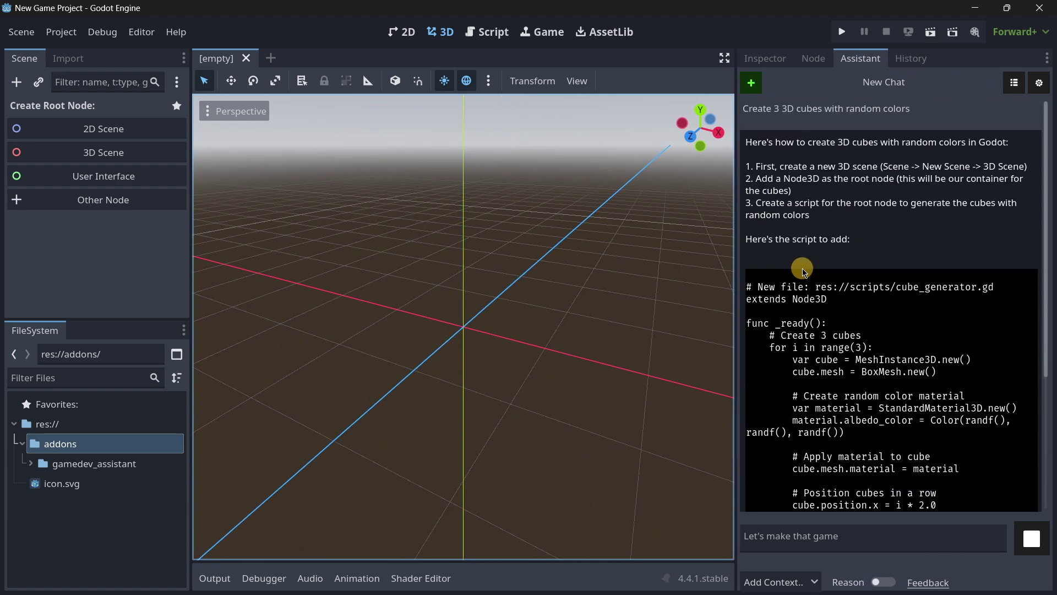
Examine the Assistant's response: the prompt, setup instructions, cube_generator.gd script, usage notes, source links and suggested actions.
{"action": "left_click_drag", "start_coordinate": [906, 122], "coordinate": [756, 122]}
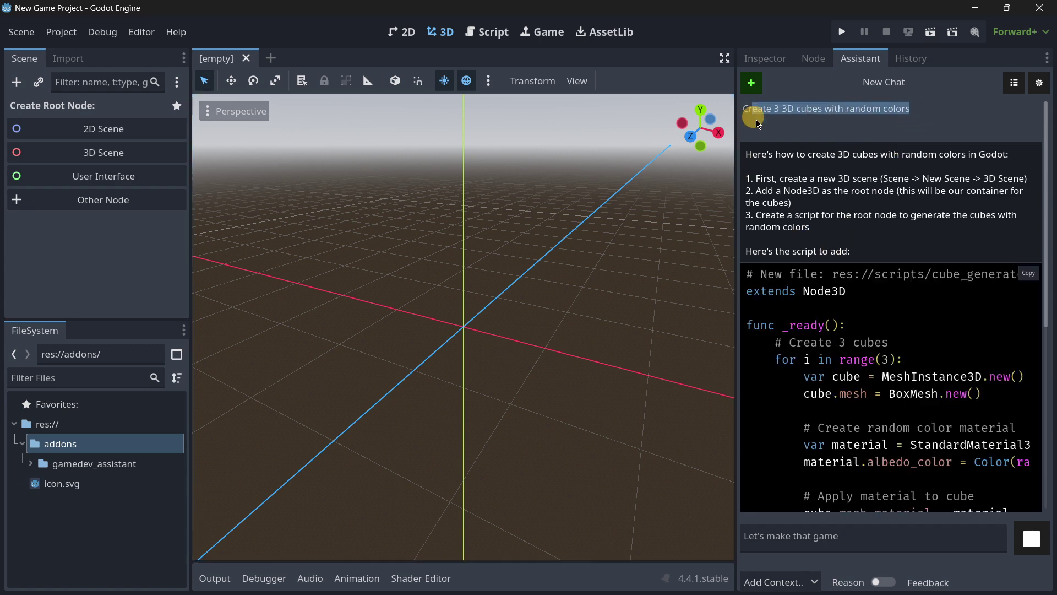
{"action": "scroll", "coordinate": [946, 333], "scroll_direction": "down", "scroll_amount": 3}
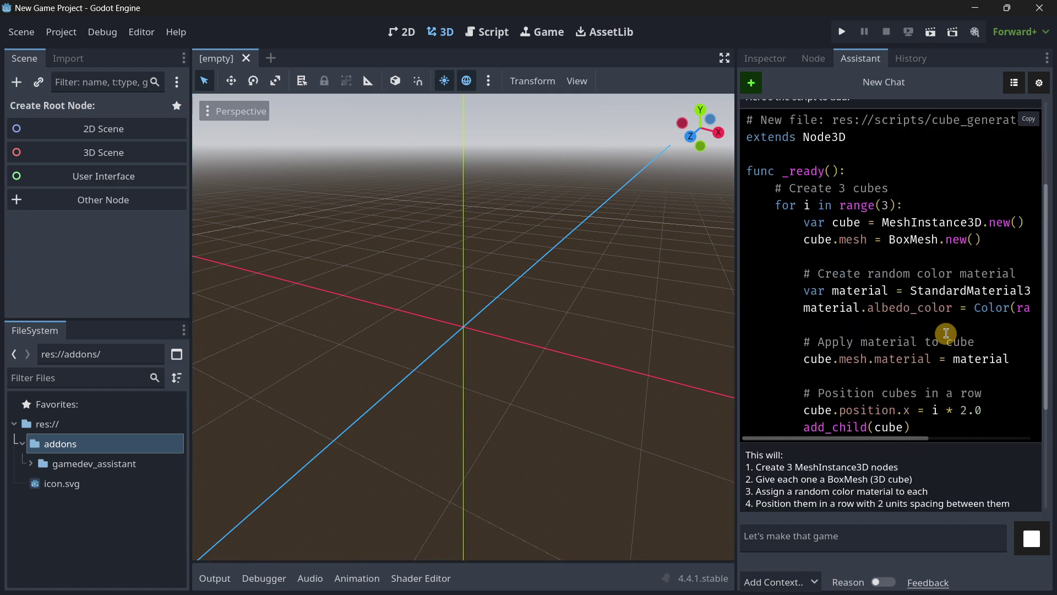
{"action": "scroll", "coordinate": [946, 333], "scroll_direction": "down", "scroll_amount": 2}
{"action": "scroll", "coordinate": [799, 388], "scroll_direction": "down", "scroll_amount": 2}
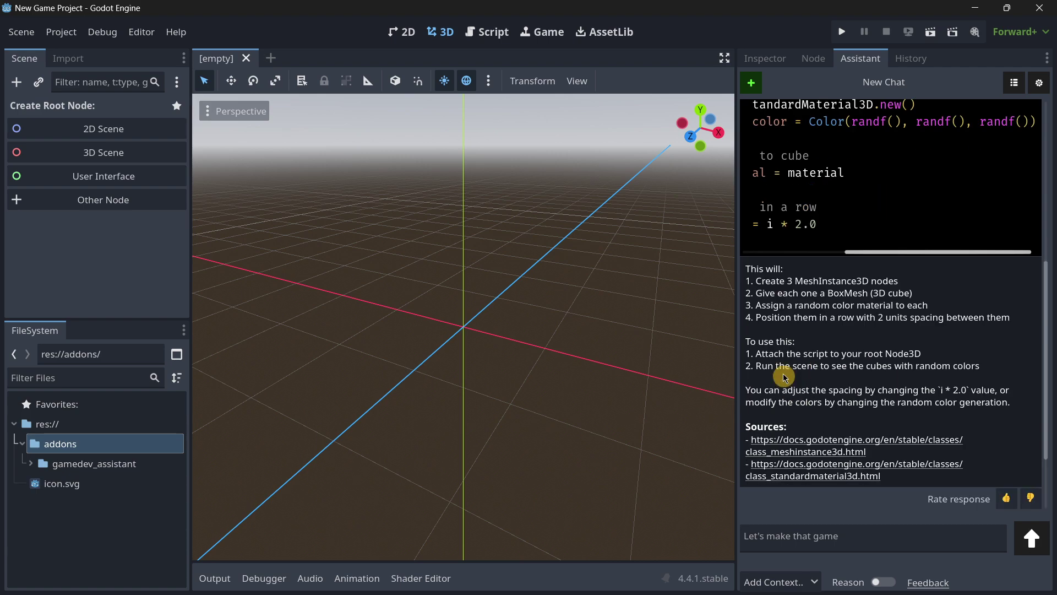
{"action": "scroll", "coordinate": [793, 342], "scroll_direction": "up", "scroll_amount": 6}
{"action": "scroll", "coordinate": [762, 208], "scroll_direction": "up", "scroll_amount": 1}
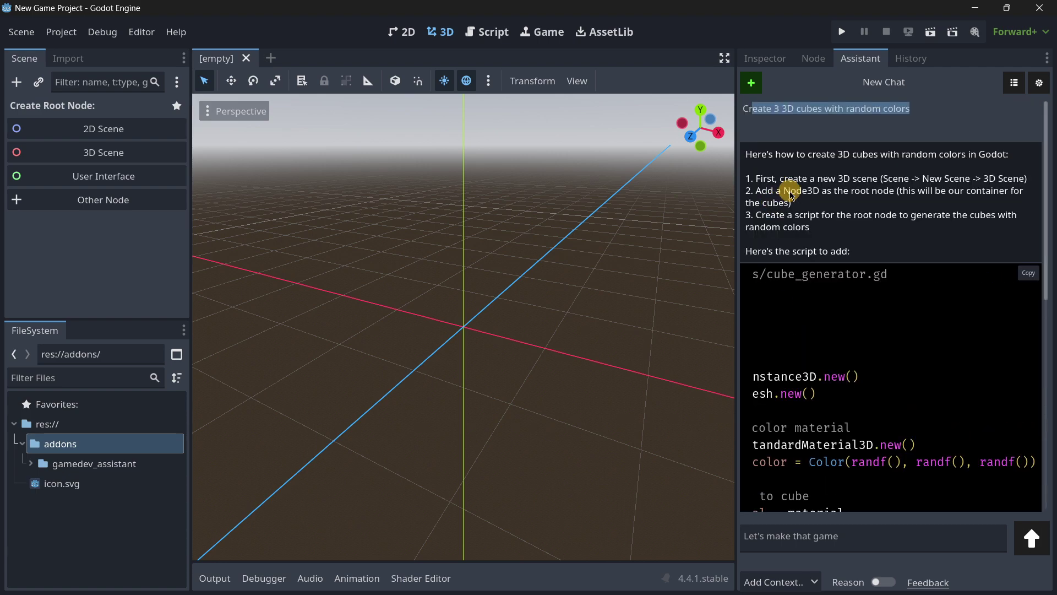
{"action": "scroll", "coordinate": [796, 231], "scroll_direction": "down", "scroll_amount": 7}
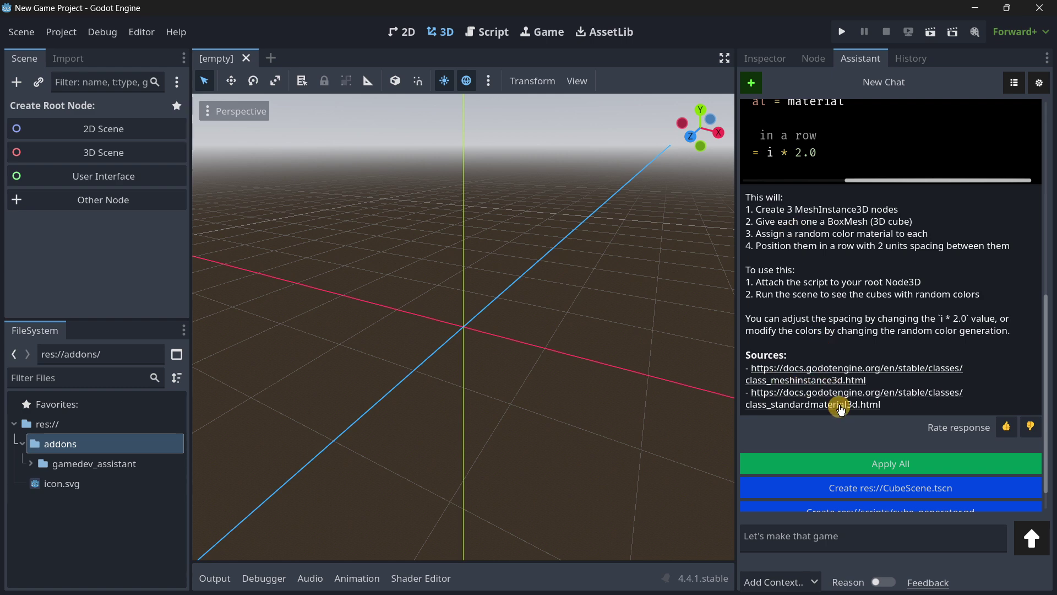
{"action": "scroll", "coordinate": [843, 388], "scroll_direction": "up", "scroll_amount": 3}
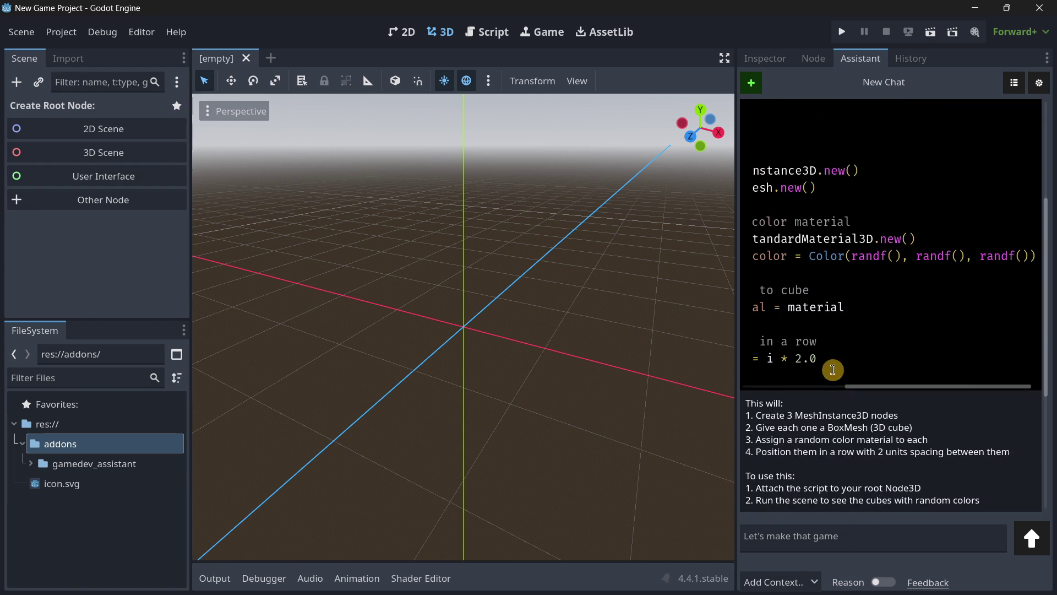
{"action": "scroll", "coordinate": [881, 382], "scroll_direction": "down", "scroll_amount": 2}
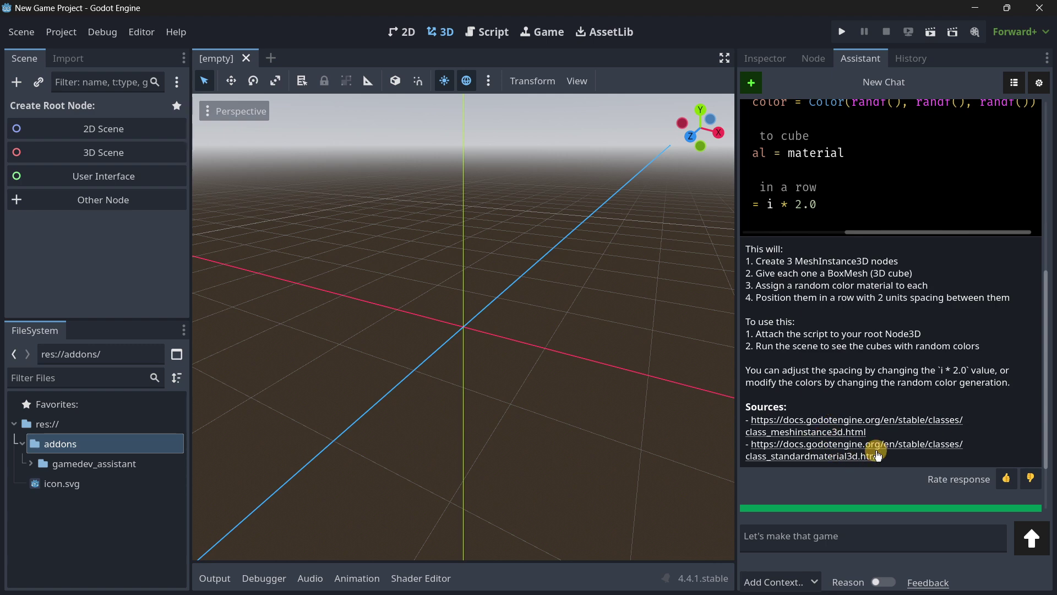
{"action": "scroll", "coordinate": [826, 374], "scroll_direction": "up", "scroll_amount": 7}
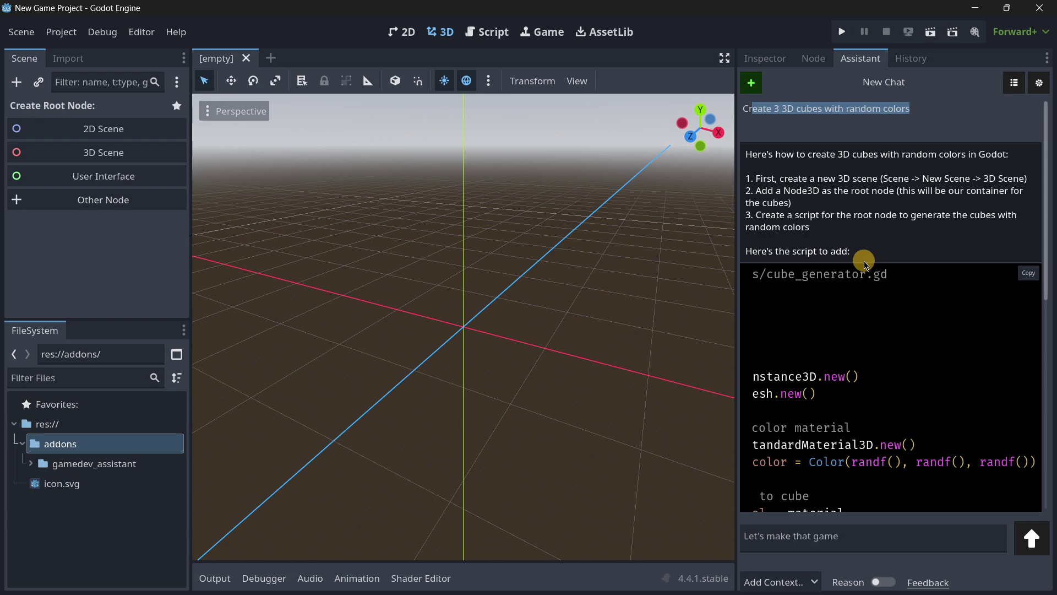
{"action": "scroll", "coordinate": [864, 264], "scroll_direction": "down", "scroll_amount": 6}
{"action": "left_click_drag", "start_coordinate": [875, 292], "coordinate": [796, 282]}
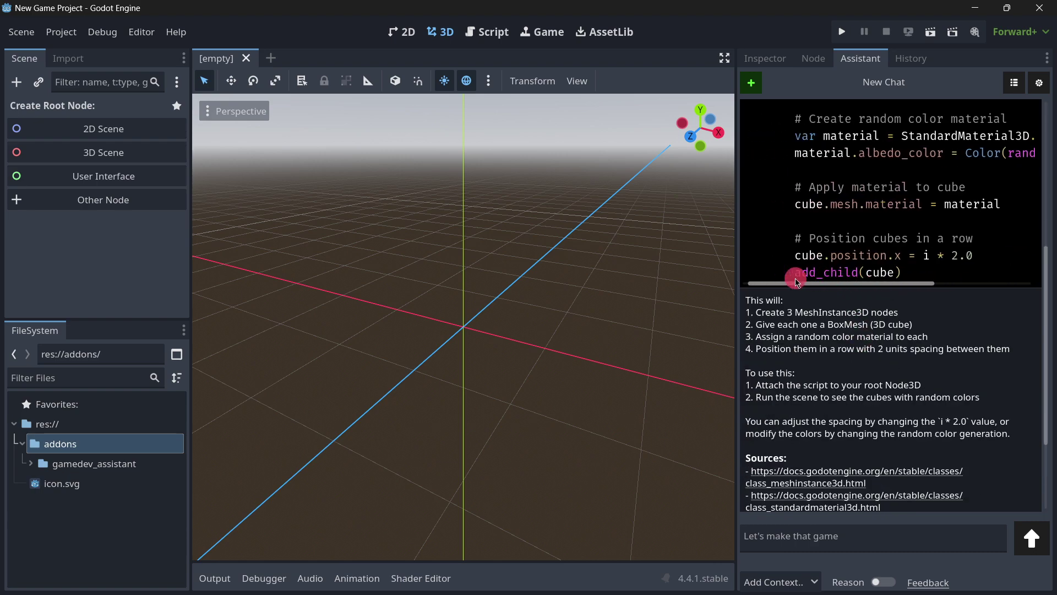
{"action": "scroll", "coordinate": [805, 270], "scroll_direction": "up", "scroll_amount": 6}
{"action": "left_click", "coordinate": [826, 198]}
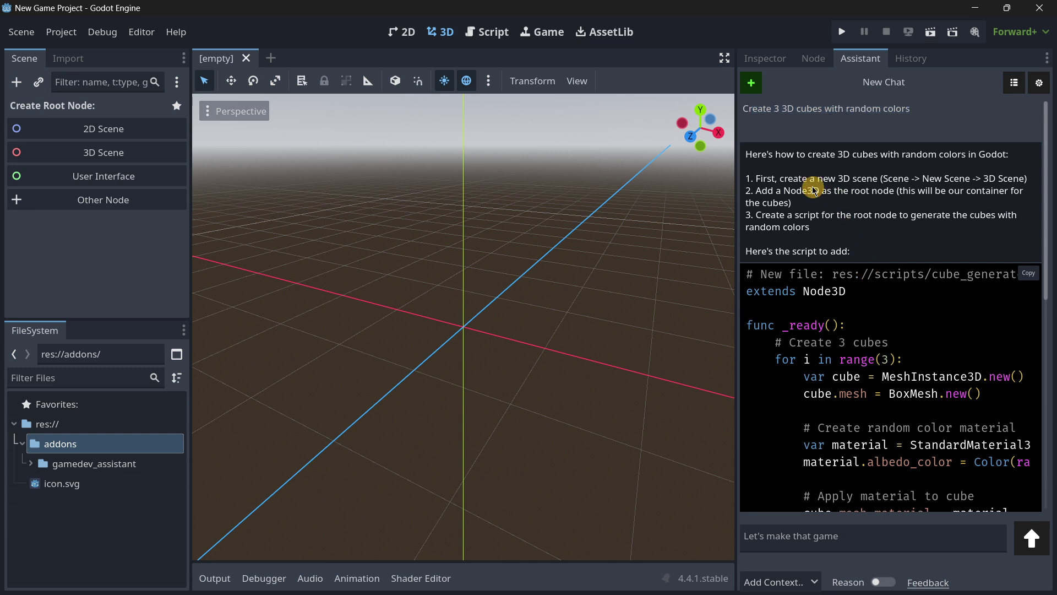
{"action": "left_click_drag", "start_coordinate": [746, 154], "coordinate": [849, 229]}
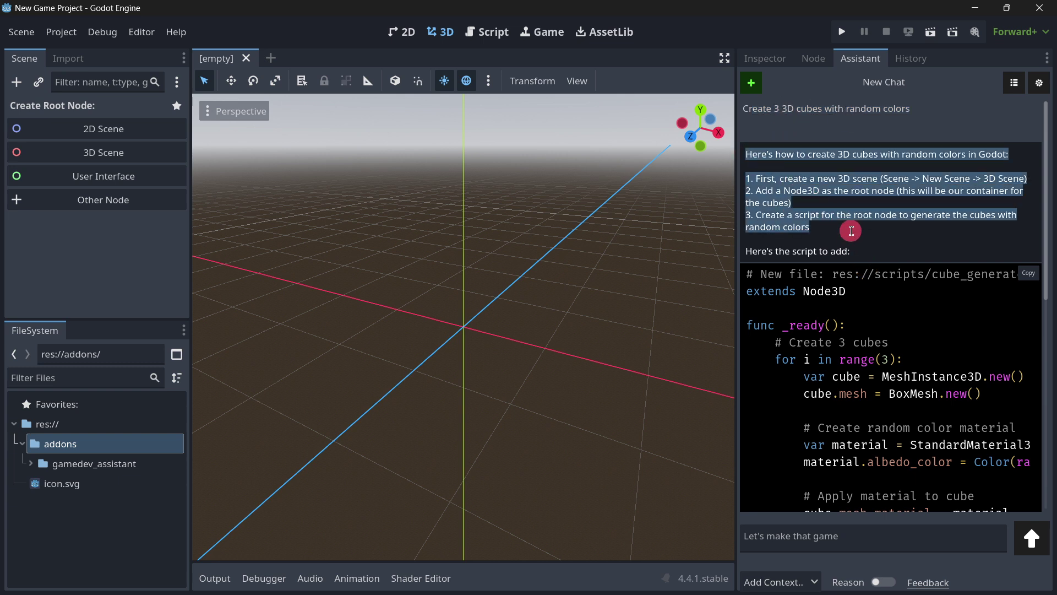
{"action": "left_click", "coordinate": [856, 233]}
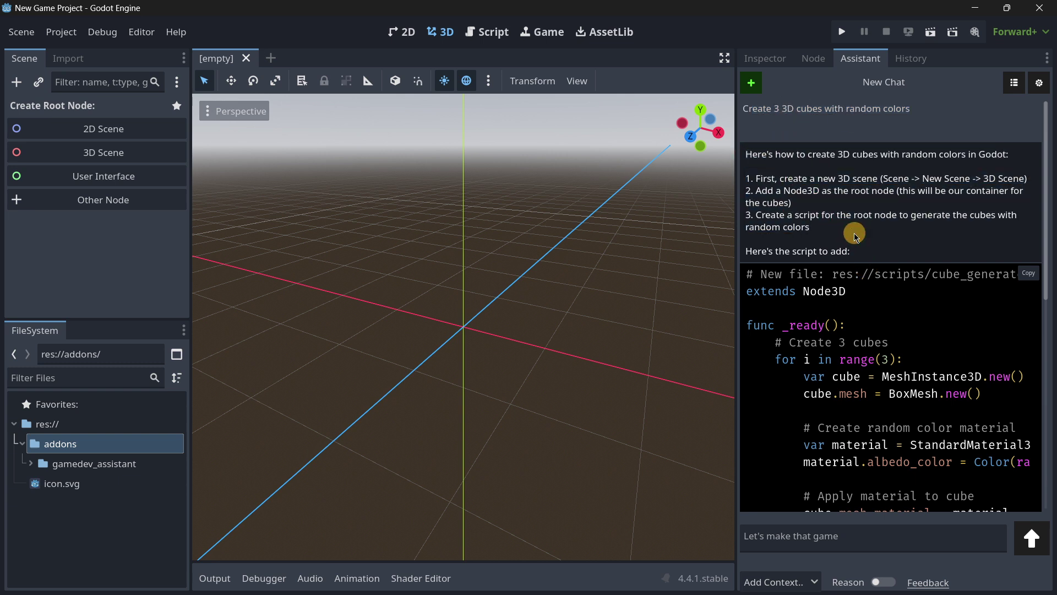
Apply all suggested actions to create CubeScene.tscn and scripts/cube_generator.gd and attach the script to CubeContainer.
{"action": "scroll", "coordinate": [808, 347], "scroll_direction": "down", "scroll_amount": 10}
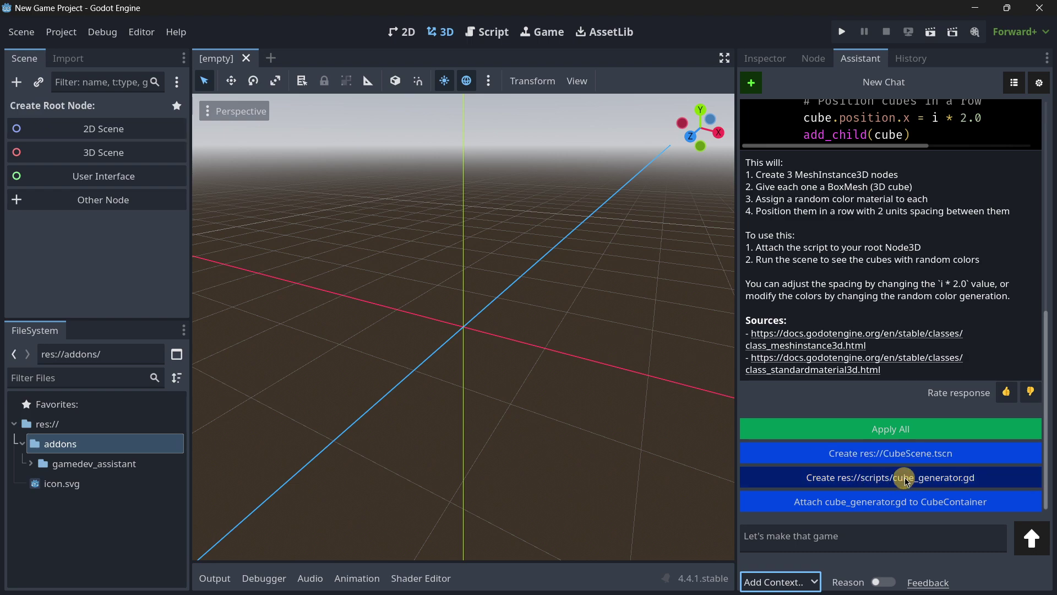
{"action": "scroll", "coordinate": [909, 468], "scroll_direction": "up", "scroll_amount": 6}
{"action": "left_click_drag", "start_coordinate": [936, 448], "coordinate": [784, 256]}
{"action": "scroll", "coordinate": [785, 319], "scroll_direction": "down", "scroll_amount": 6}
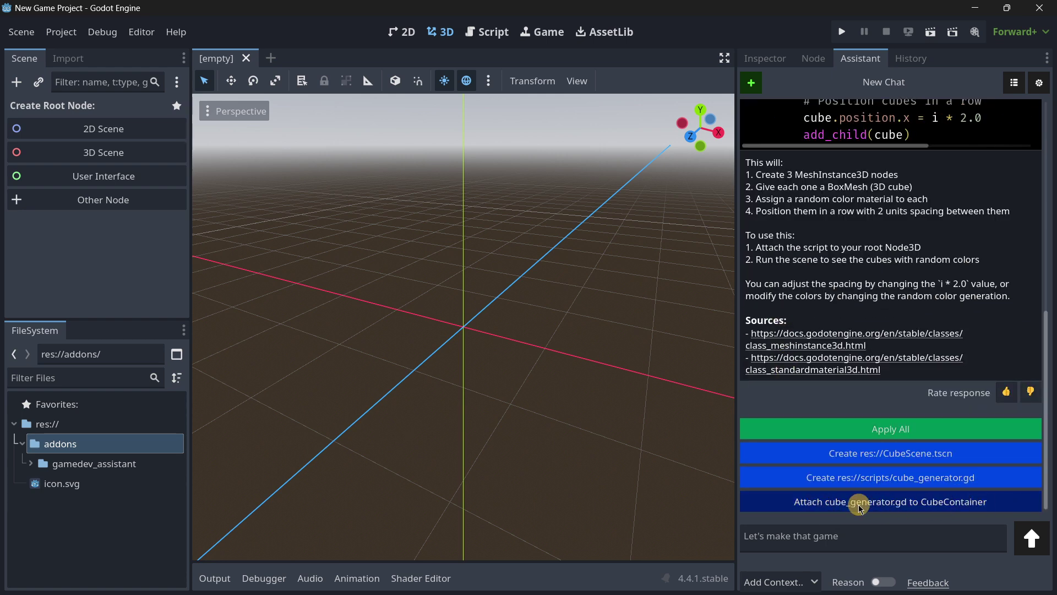
{"action": "left_click", "coordinate": [886, 432]}
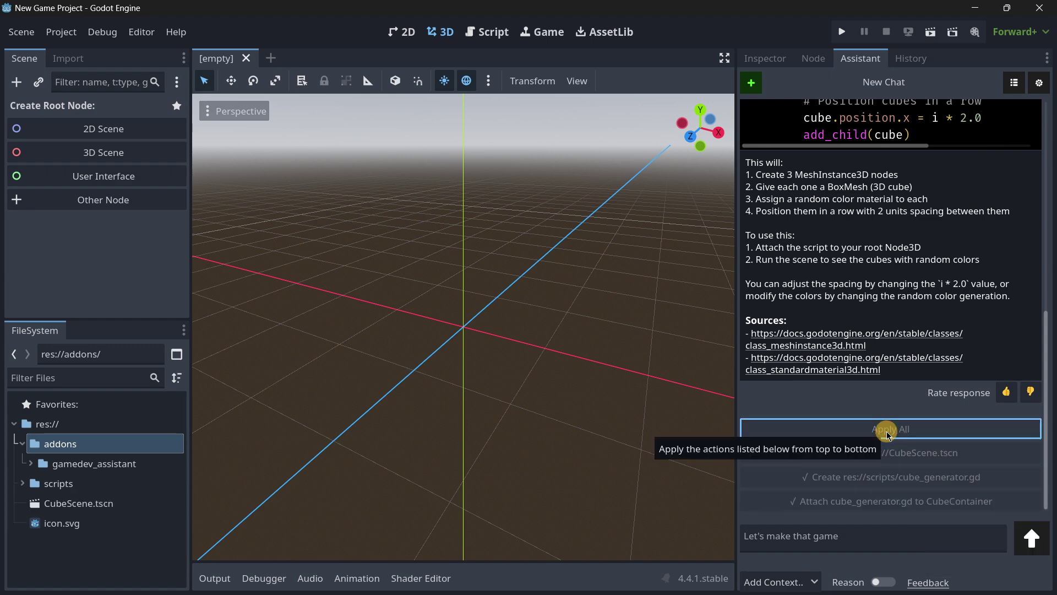
Open CubeScene.tscn and show the cube_generator.gd script attached to its CubeContainer node.
{"action": "double_click", "coordinate": [78, 505]}
{"action": "left_click", "coordinate": [122, 120]}
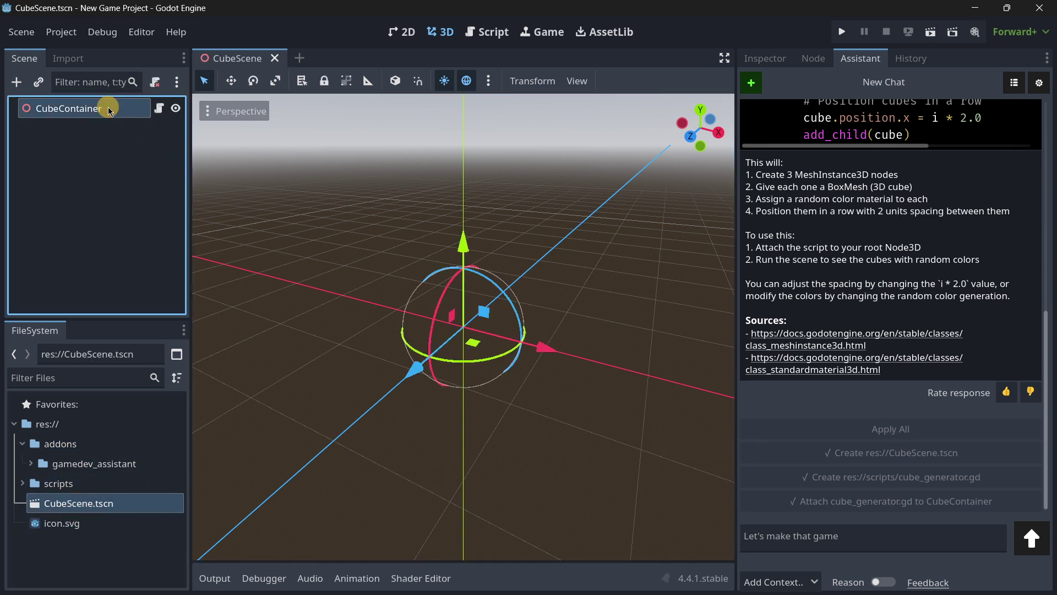
{"action": "left_click", "coordinate": [159, 109]}
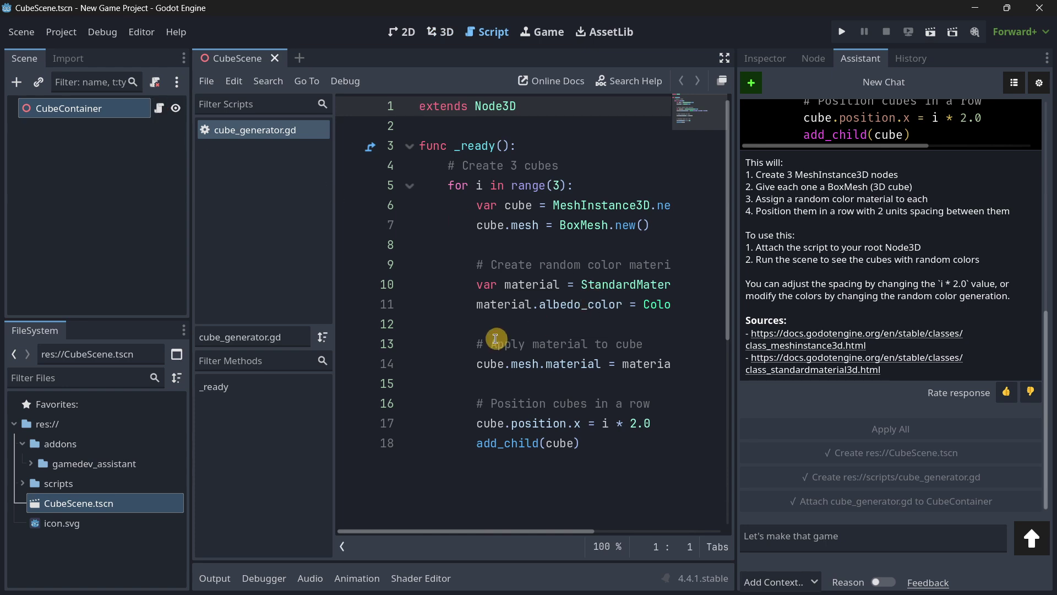
{"action": "left_click", "coordinate": [464, 322]}
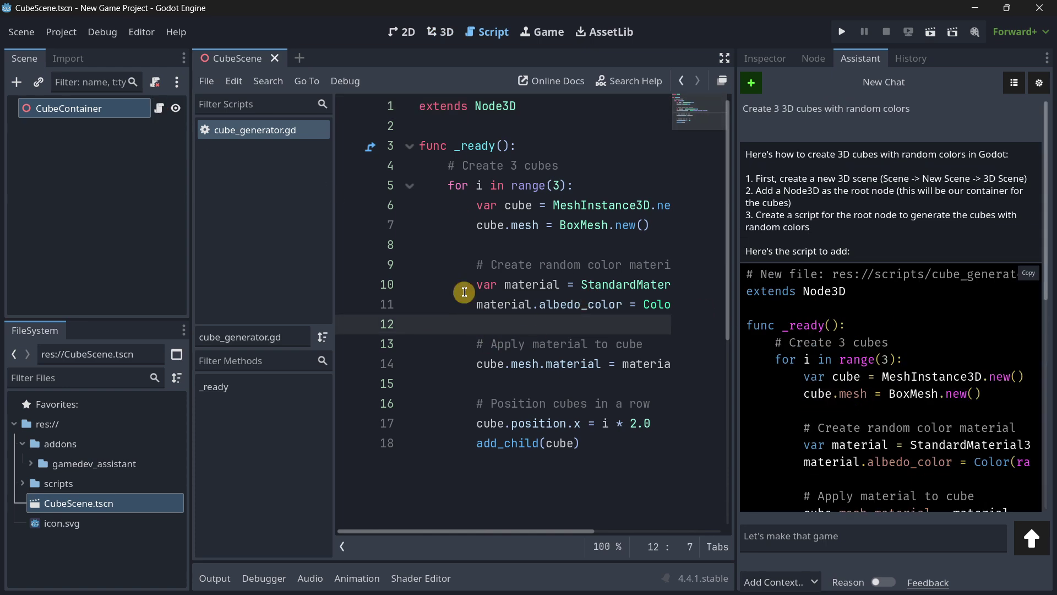
Expand the scripts folder in the project files and select cube_generator.gd.
{"action": "left_click", "coordinate": [474, 304]}
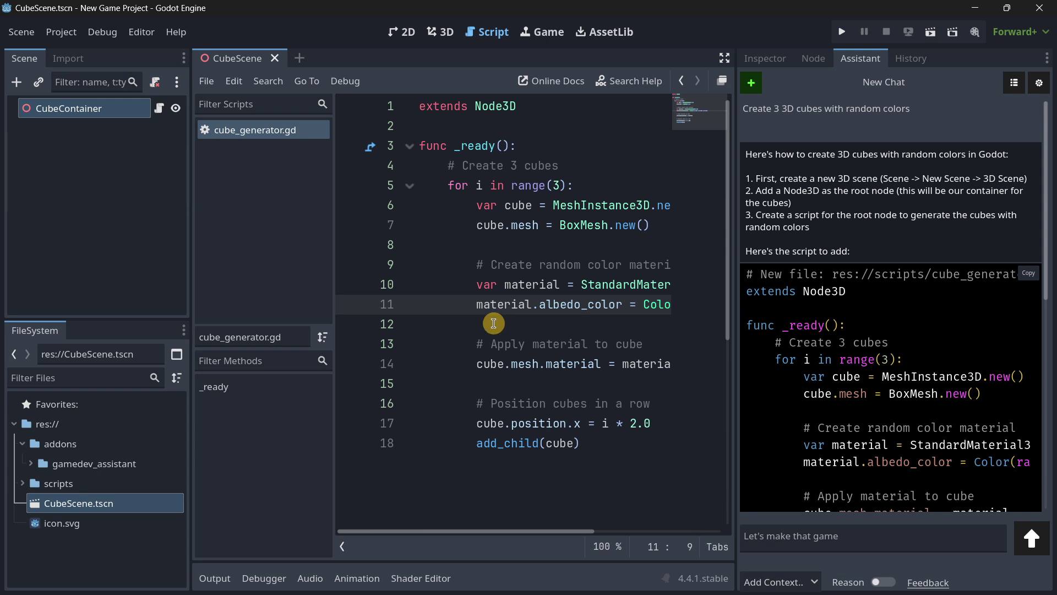
{"action": "left_click", "coordinate": [23, 482]}
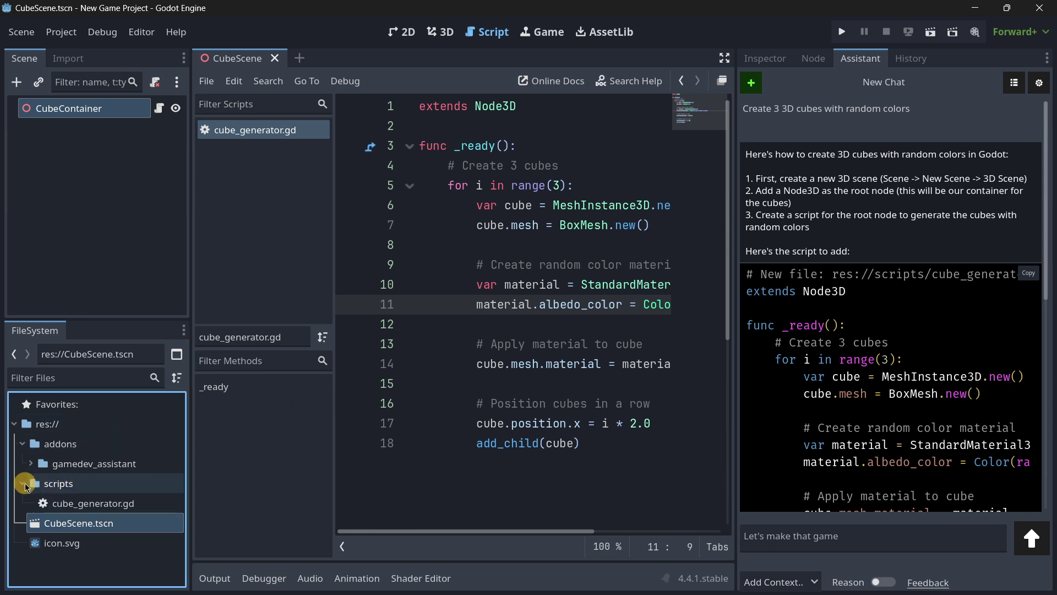
{"action": "left_click", "coordinate": [76, 504]}
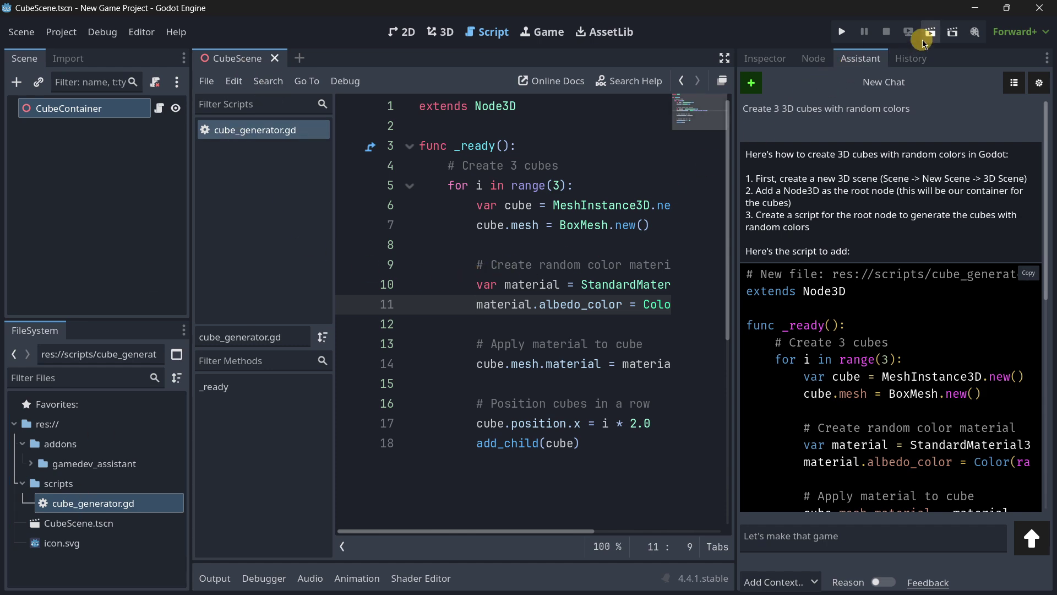
Switch to the 3D view, run the current scene to check for cubes, and close the game window.
{"action": "left_click", "coordinate": [395, 45]}
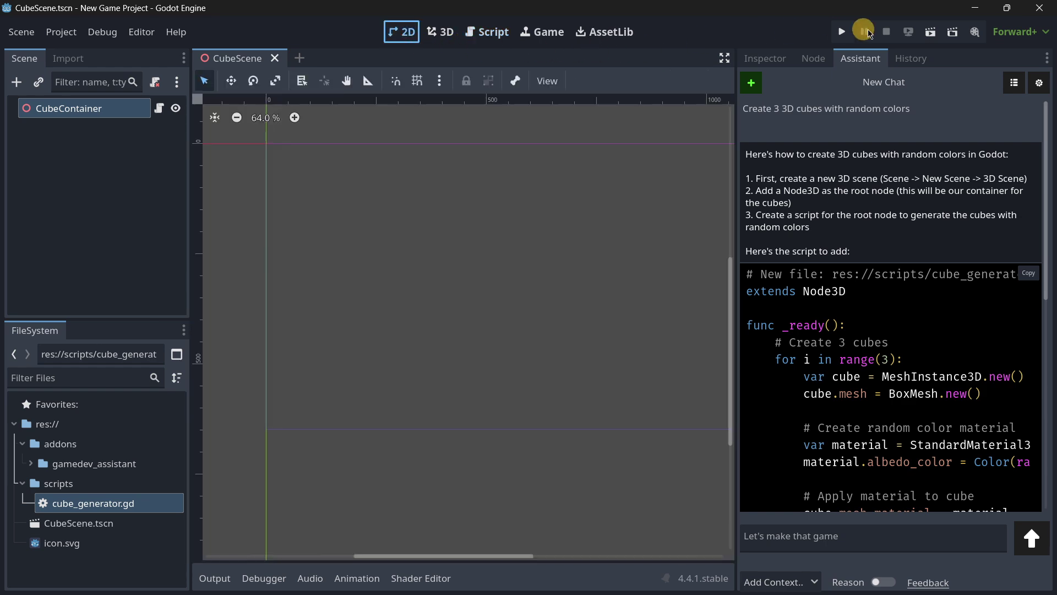
{"action": "left_click", "coordinate": [440, 32]}
{"action": "left_click", "coordinate": [931, 33]}
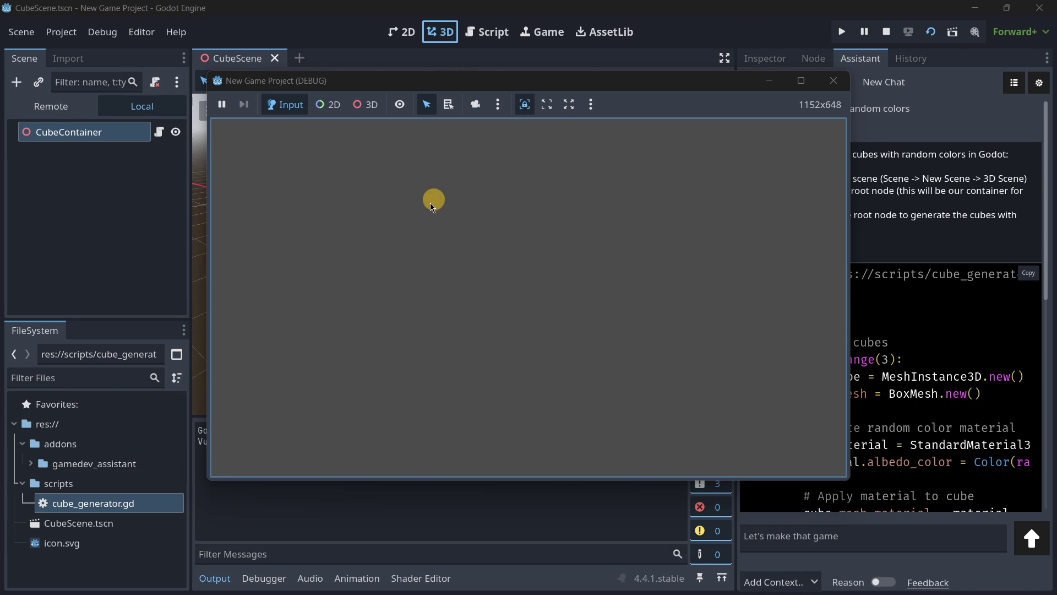
{"action": "left_click", "coordinate": [833, 81]}
Ask the Assistant to "Add a standard 3D camera to be able to see the cubes as well as a default environment and a light".
{"action": "left_click", "coordinate": [26, 88]}
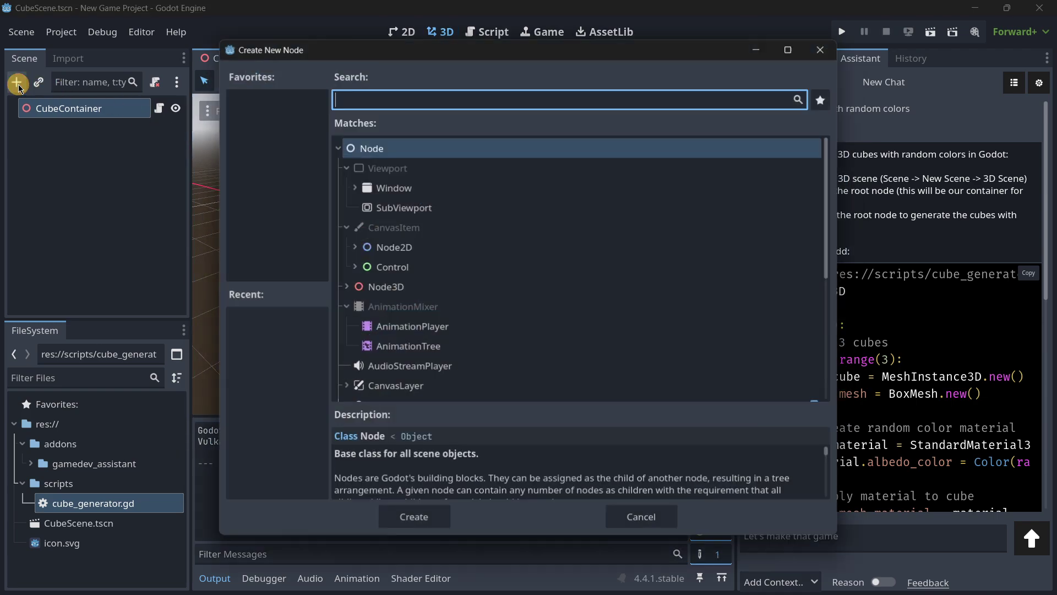
{"action": "key", "text": "Escape"}
{"action": "left_click", "coordinate": [786, 538]}
{"action": "left_click", "coordinate": [786, 539]}
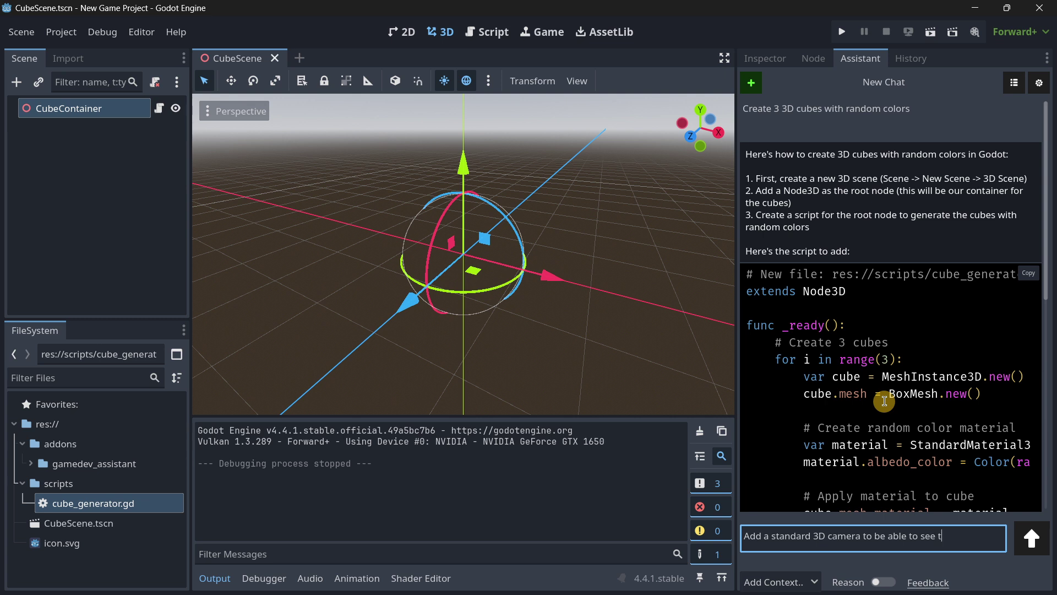
{"action": "type", "text": "ubes as"}
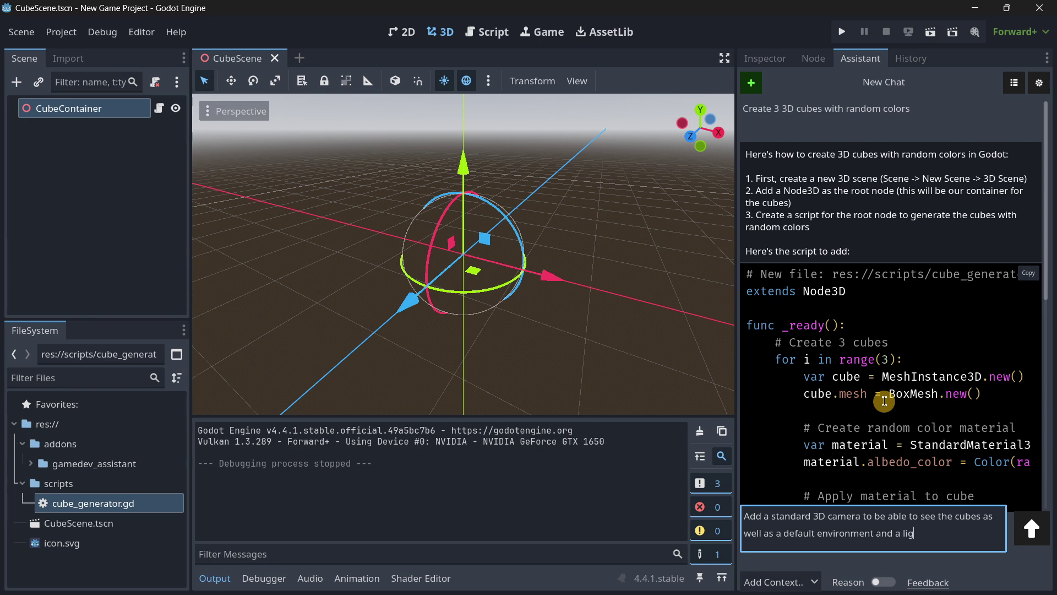
{"action": "left_click", "coordinate": [1016, 520]}
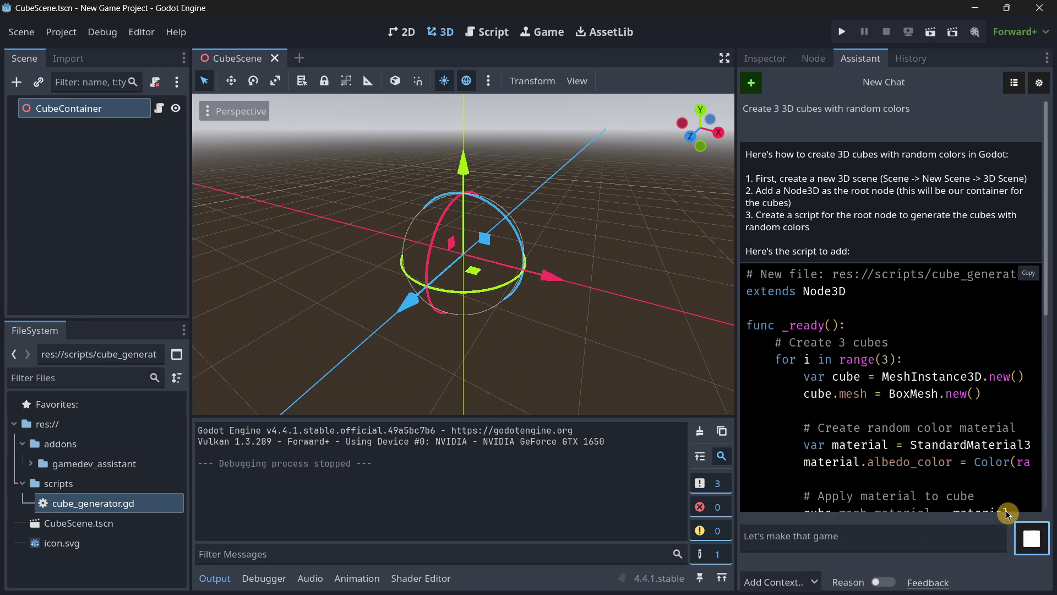
Apply all suggested actions to add Camera3D, DirectionalLight3D and WorldEnvironment with an Environment under CubeContainer, and check each new node.
{"action": "scroll", "coordinate": [881, 358], "scroll_direction": "down", "scroll_amount": 5}
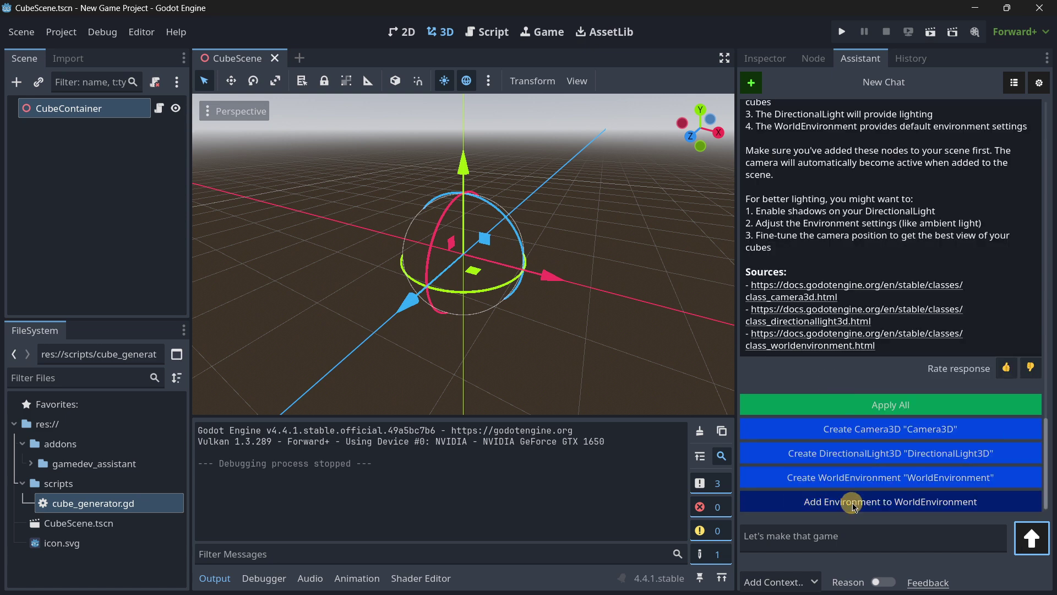
{"action": "left_click", "coordinate": [889, 406]}
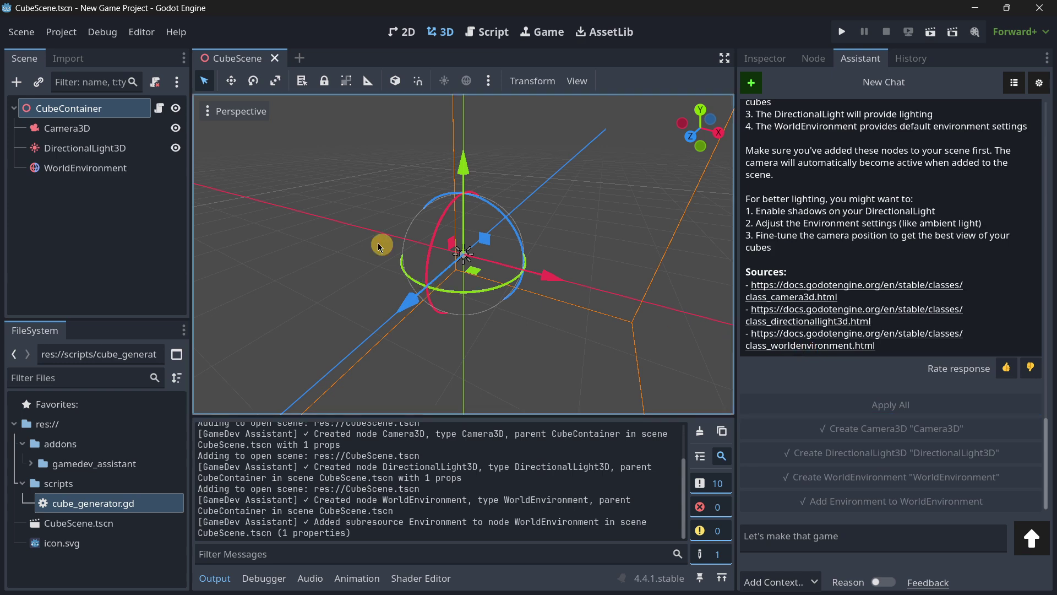
{"action": "left_click", "coordinate": [101, 129]}
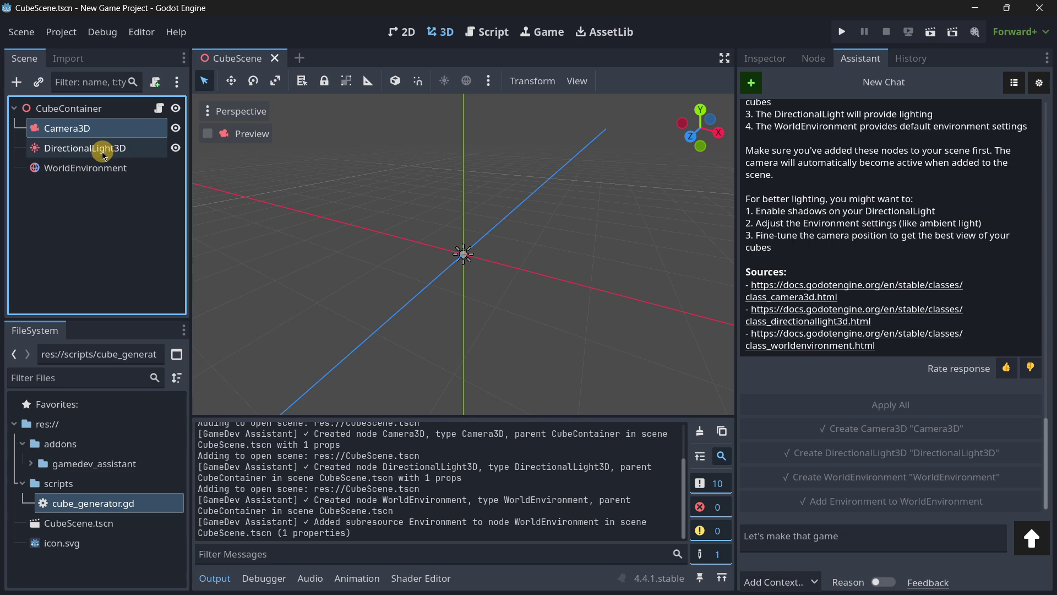
{"action": "left_click", "coordinate": [103, 154]}
{"action": "left_click", "coordinate": [96, 170]}
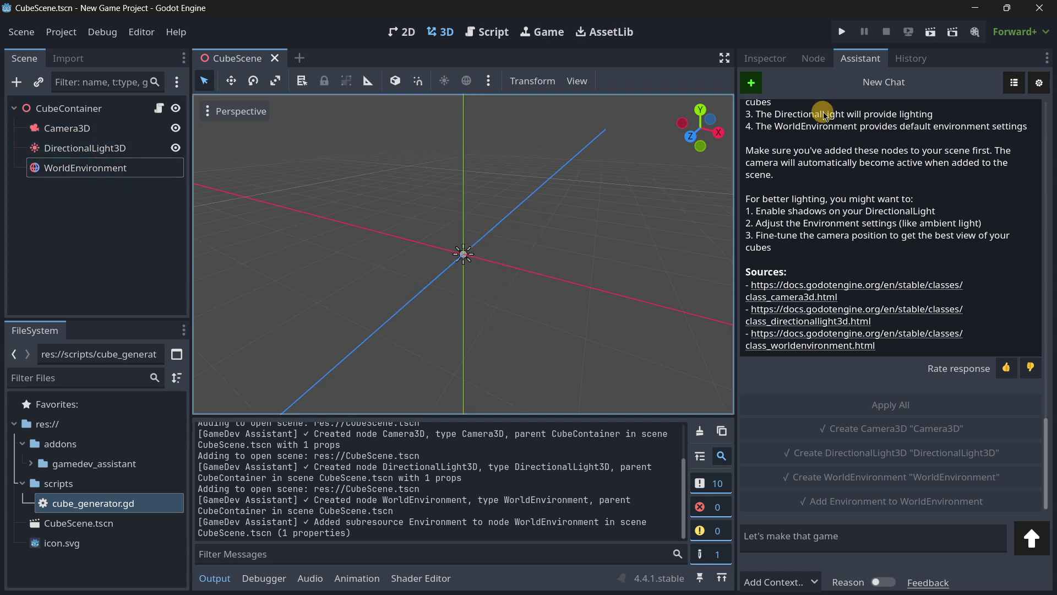
Run the current scene to view the cubes through the added camera, and close the game window.
{"action": "left_click", "coordinate": [930, 33]}
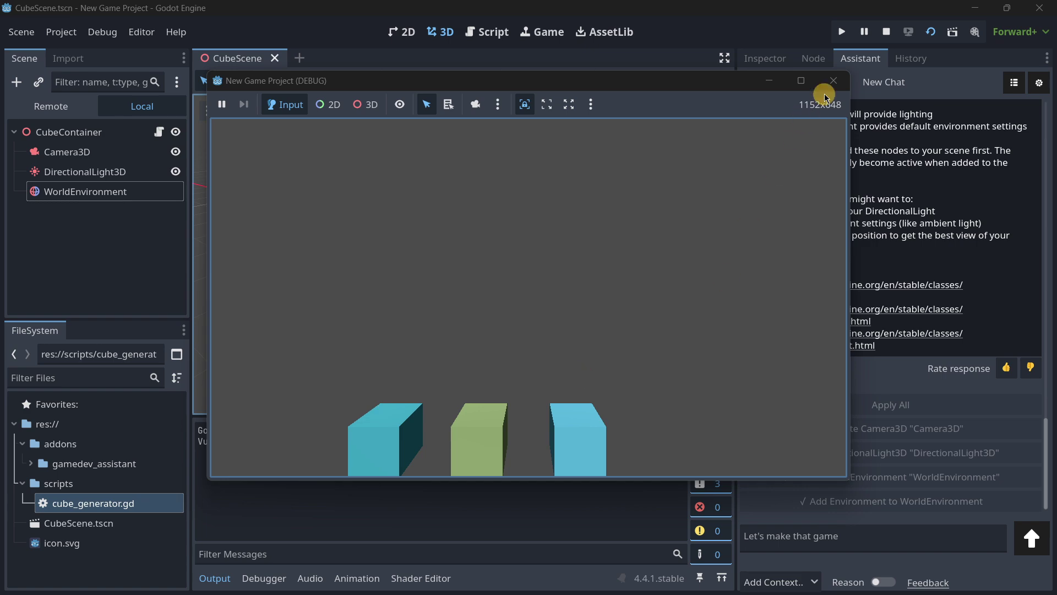
{"action": "left_click", "coordinate": [834, 80]}
Reopen CubeContainer's script, collapse the output, widen the script editor and examine the cube creation, random color and positioning code.
{"action": "left_click", "coordinate": [148, 108]}
{"action": "left_click", "coordinate": [159, 108]}
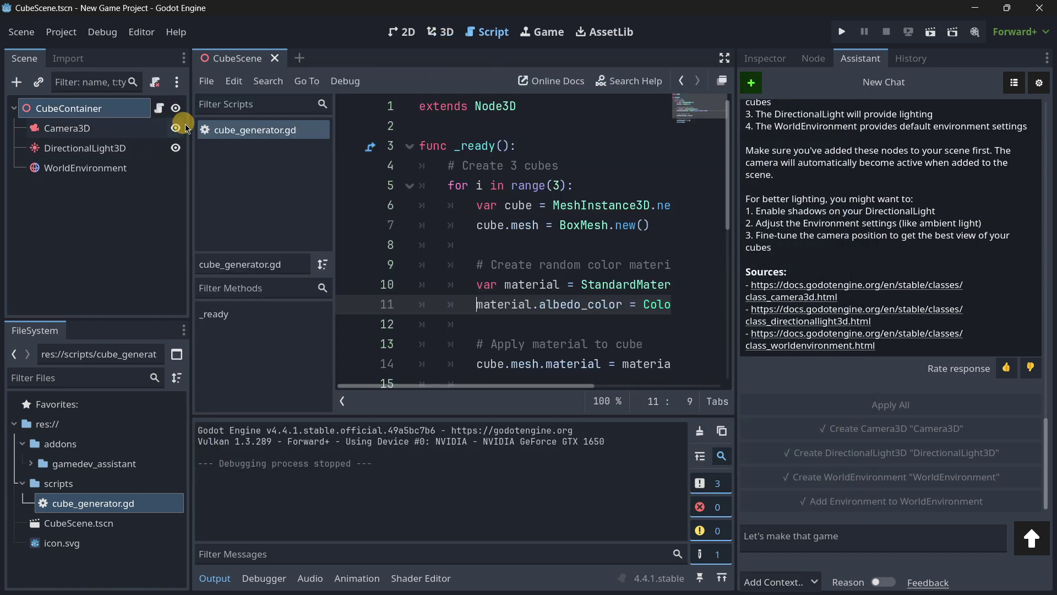
{"action": "left_click", "coordinate": [497, 192]}
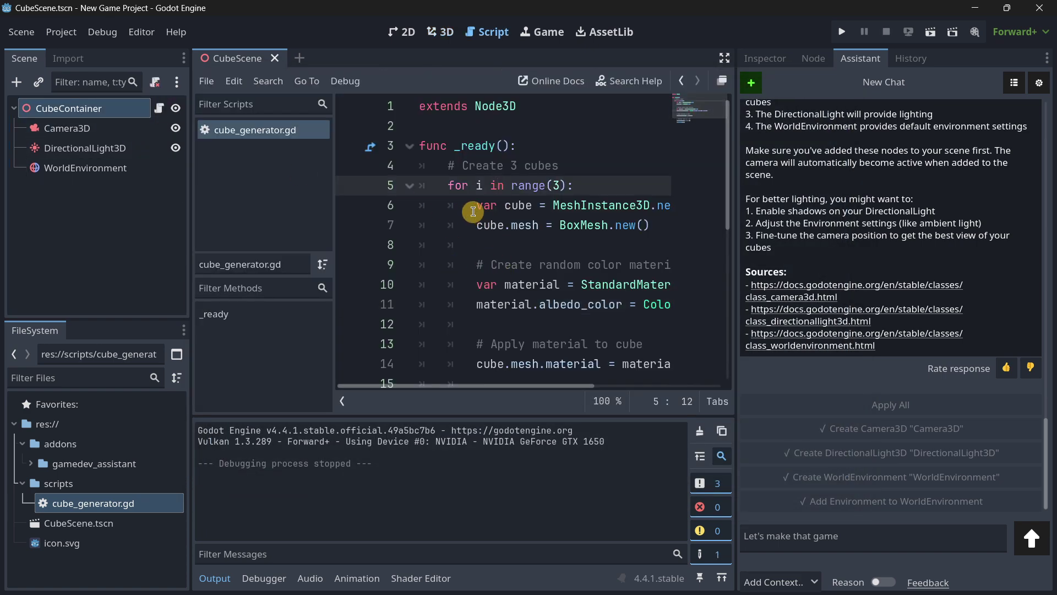
{"action": "left_click", "coordinate": [473, 211]}
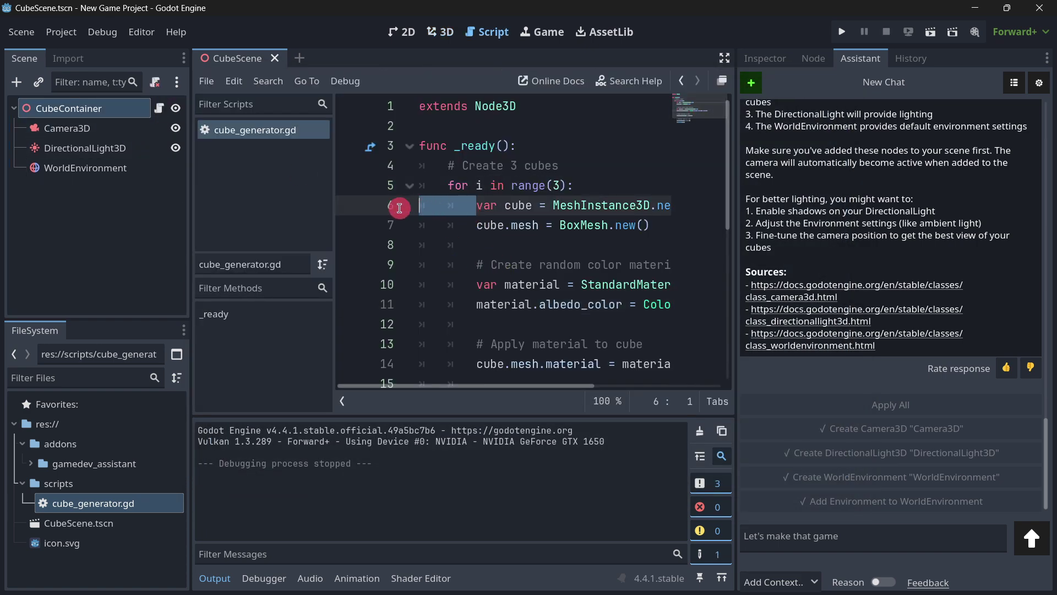
{"action": "left_click", "coordinate": [230, 580]}
{"action": "left_click_drag", "start_coordinate": [497, 531], "coordinate": [530, 528]}
{"action": "left_click_drag", "start_coordinate": [732, 172], "coordinate": [868, 172]}
{"action": "left_click_drag", "start_coordinate": [516, 530], "coordinate": [474, 530]}
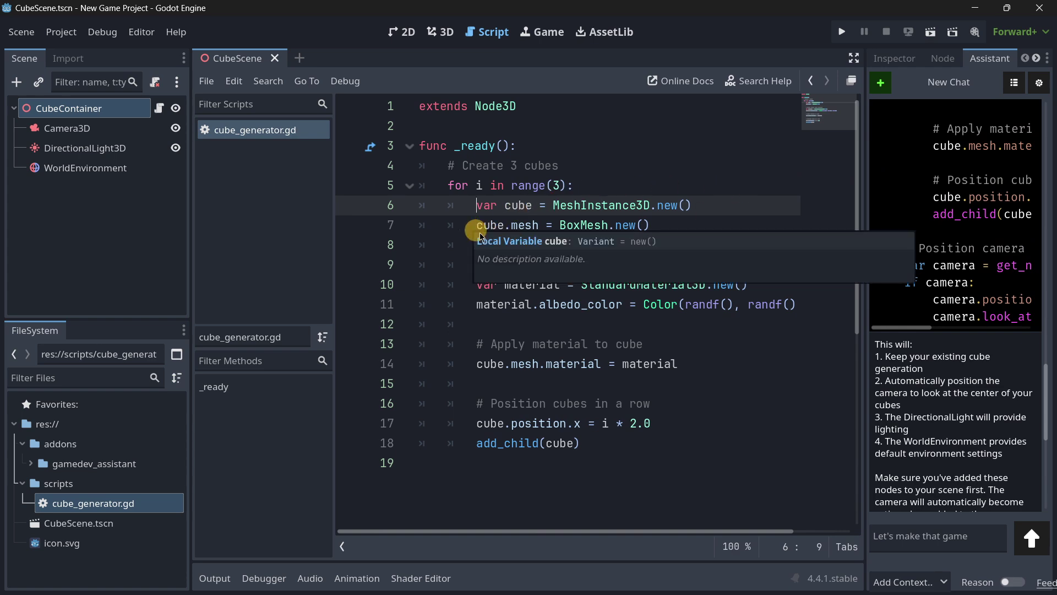
{"action": "left_click", "coordinate": [517, 326]}
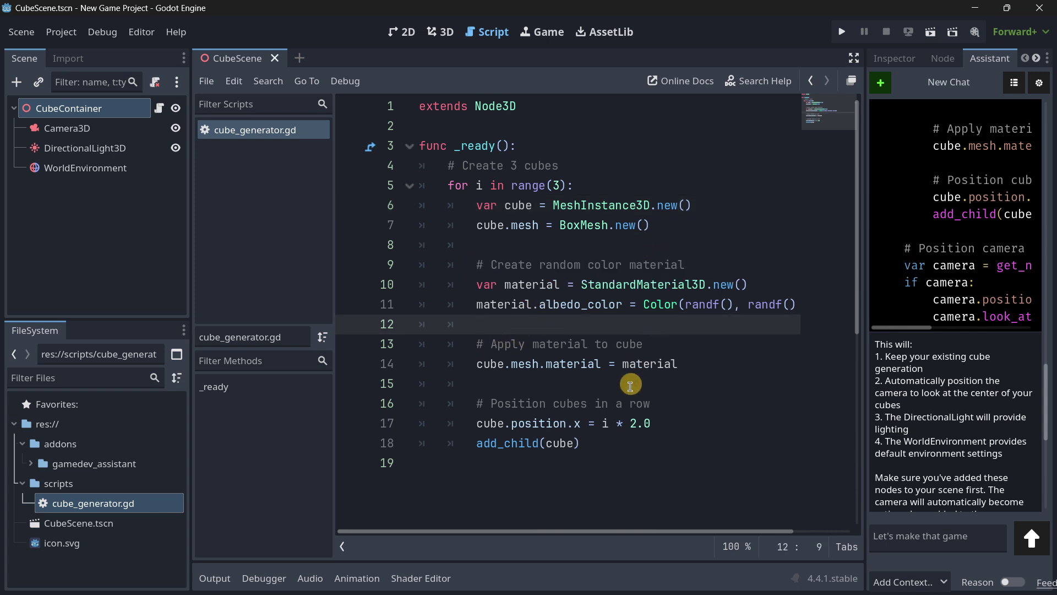
{"action": "left_click_drag", "start_coordinate": [577, 529], "coordinate": [683, 518]}
{"action": "left_click", "coordinate": [570, 319]}
Run and close the current scene three times to compare the cubes' random colors.
{"action": "left_click", "coordinate": [932, 41]}
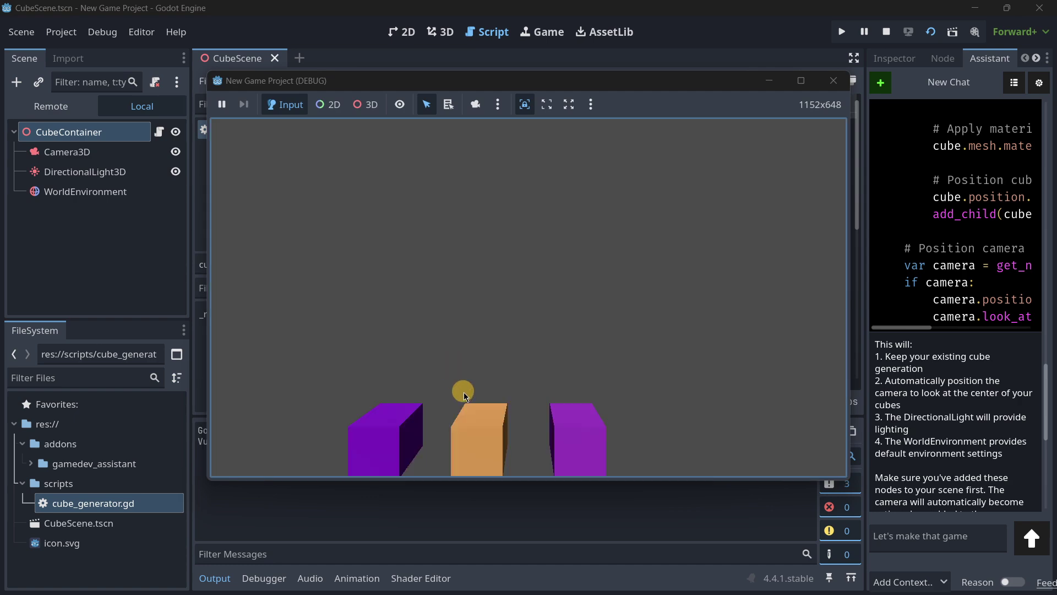
{"action": "left_click", "coordinate": [833, 80]}
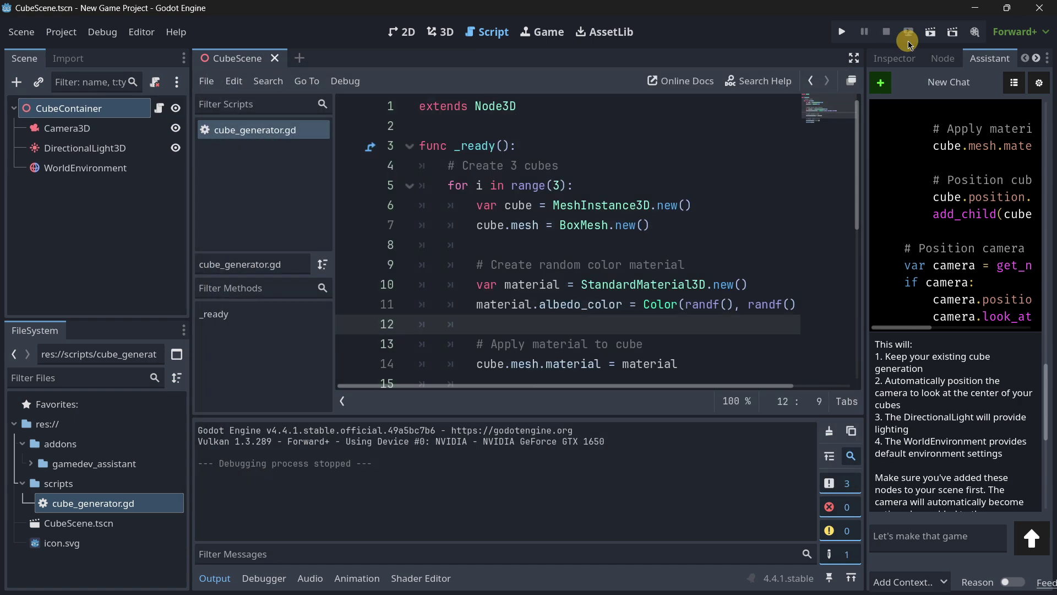
{"action": "left_click", "coordinate": [929, 33]}
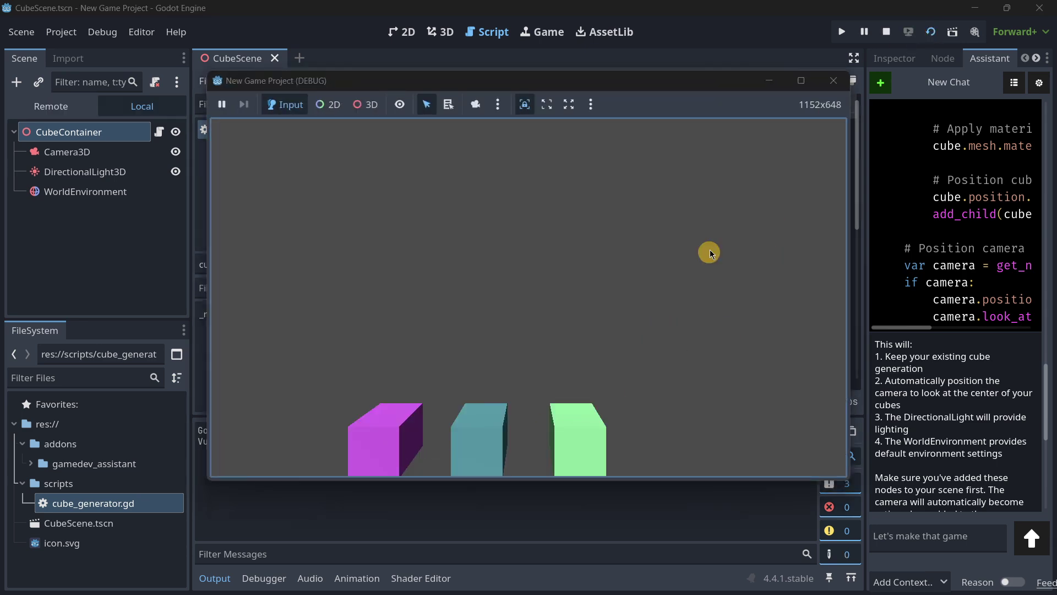
{"action": "left_click", "coordinate": [833, 81]}
{"action": "left_click", "coordinate": [931, 31]}
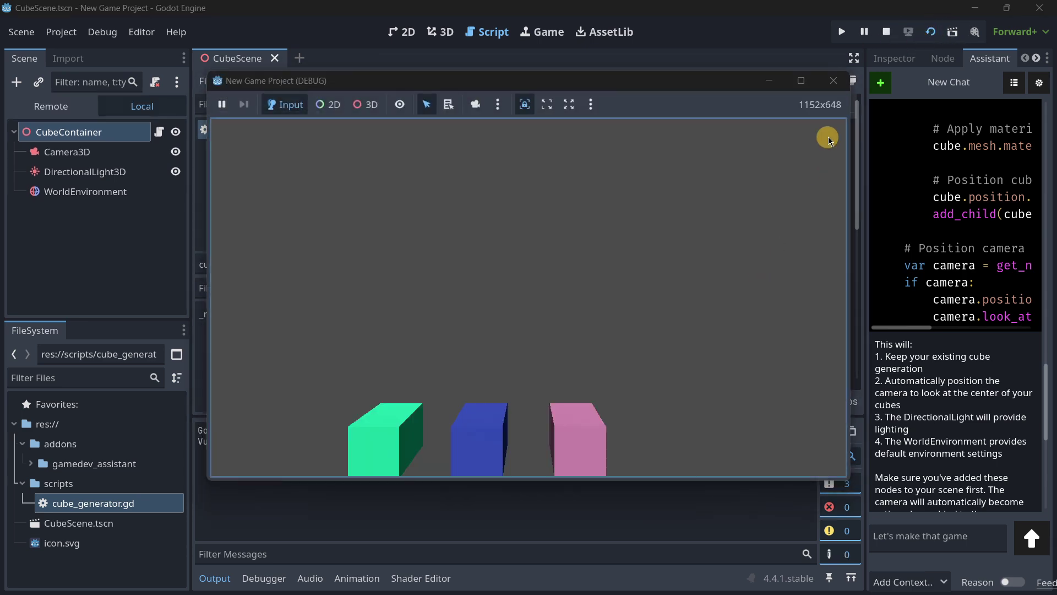
{"action": "left_click", "coordinate": [833, 80]}
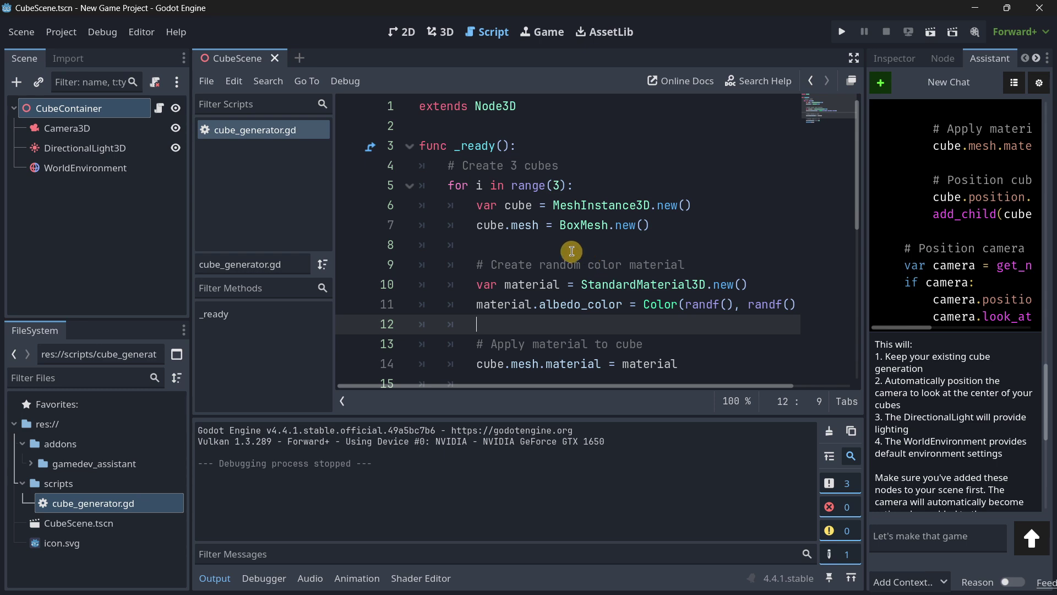
Widen the Assistant dock and examine its camera, light and environment instructions, the edited script and the applied actions.
{"action": "left_click_drag", "start_coordinate": [865, 277], "coordinate": [721, 298]}
{"action": "scroll", "coordinate": [761, 347], "scroll_direction": "up", "scroll_amount": 10}
{"action": "scroll", "coordinate": [760, 347], "scroll_direction": "down", "scroll_amount": 10}
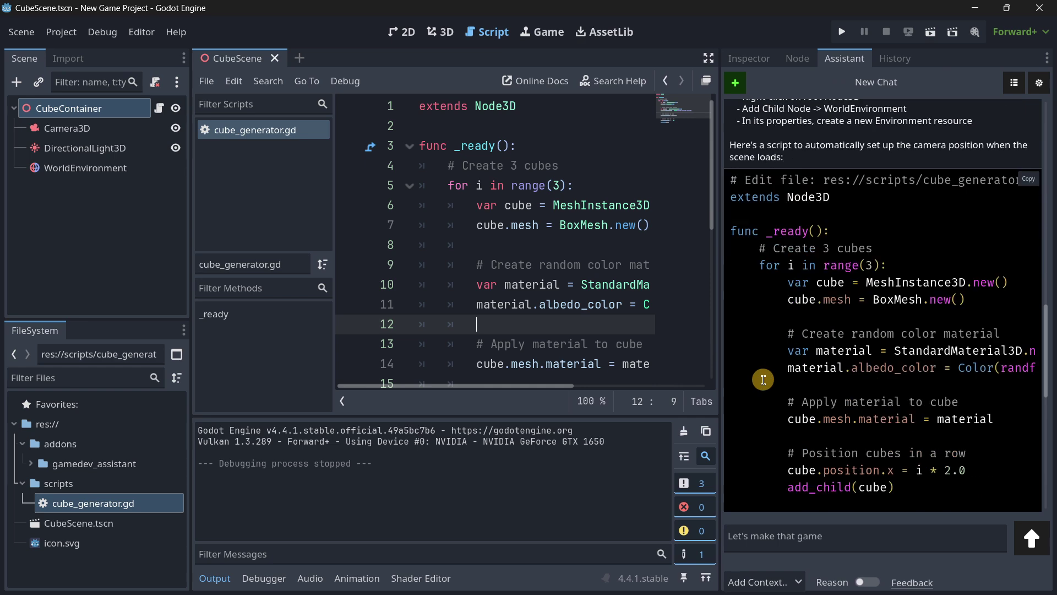
{"action": "left_click_drag", "start_coordinate": [990, 433], "coordinate": [728, 282]}
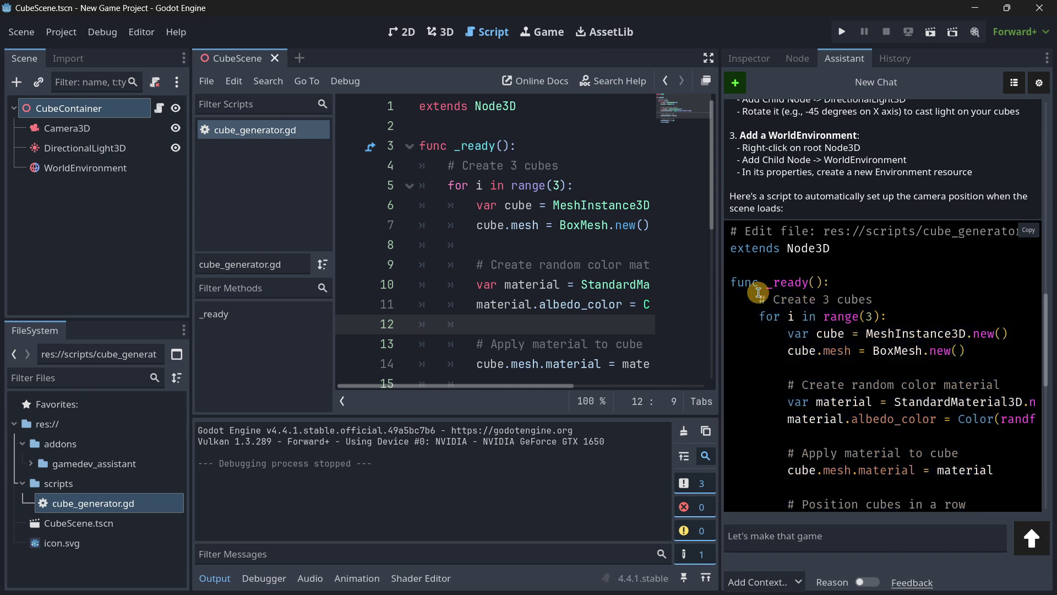
{"action": "scroll", "coordinate": [771, 331], "scroll_direction": "down", "scroll_amount": 10}
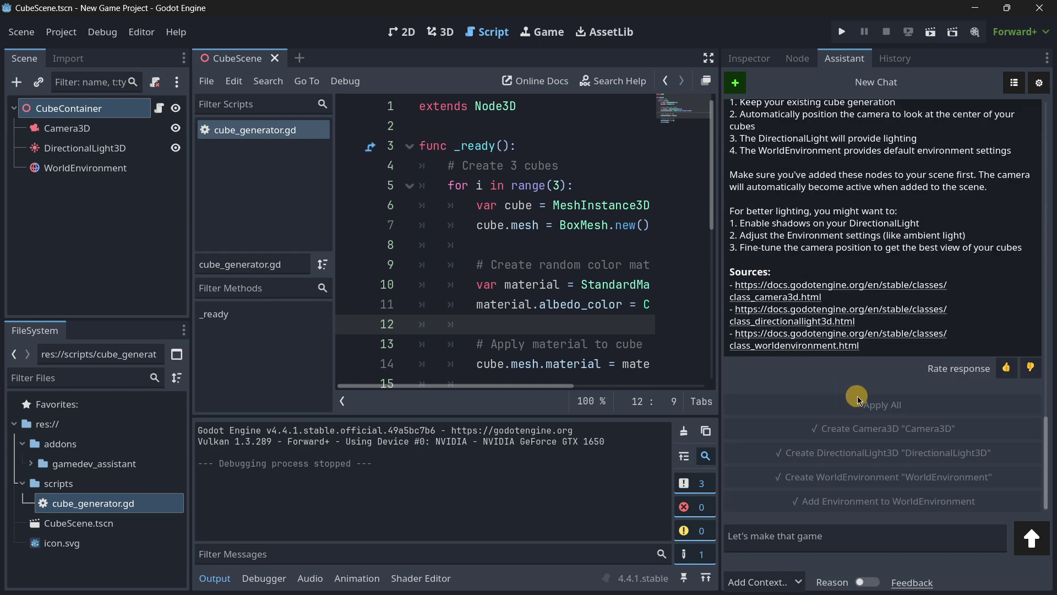
{"action": "scroll", "coordinate": [845, 408], "scroll_direction": "up", "scroll_amount": 15}
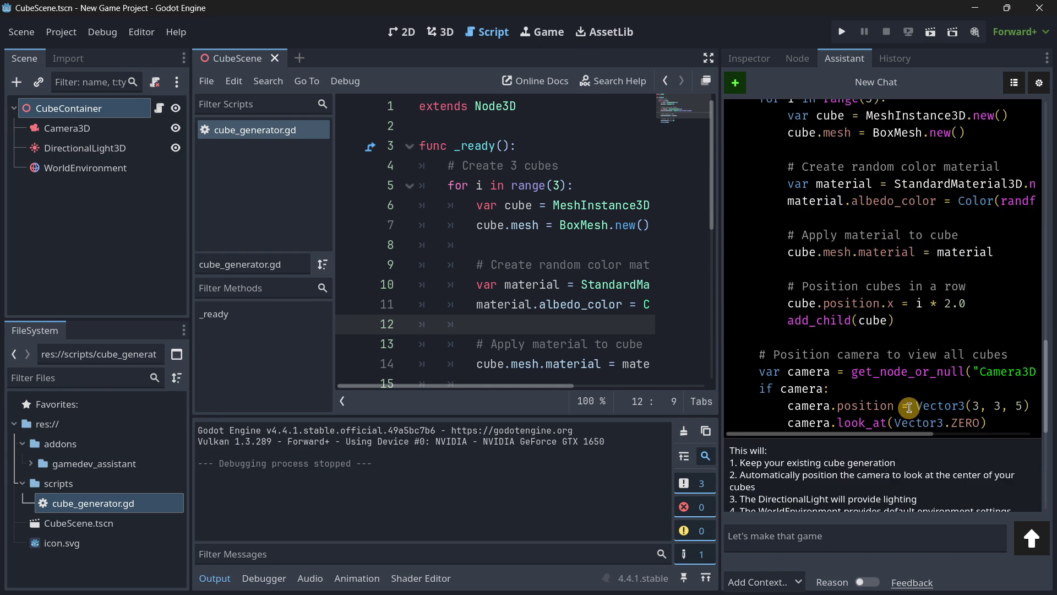
{"action": "left_click_drag", "start_coordinate": [733, 210], "coordinate": [905, 367]}
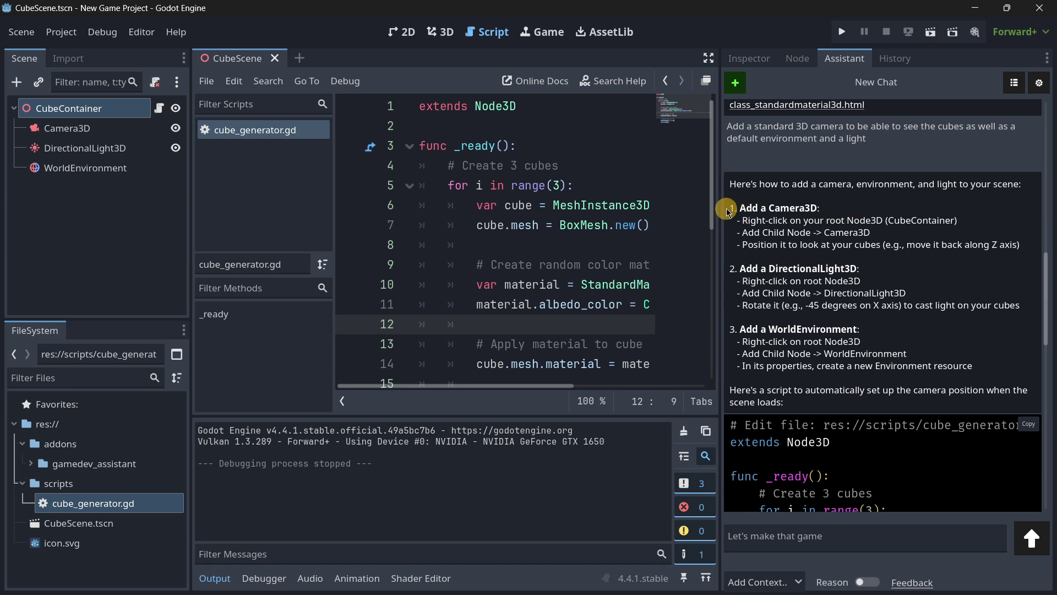
Switch to the Opera browser to check the plan and weekly usage on the GameDev Assistant dashboard, and return to Godot.
{"action": "mouse_move", "coordinate": [297, 585]}
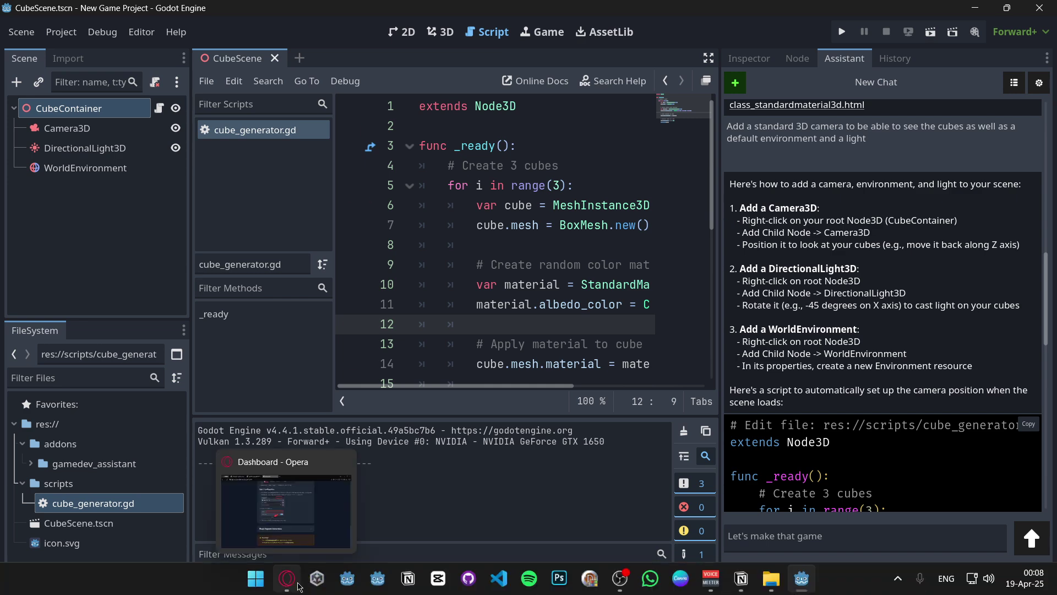
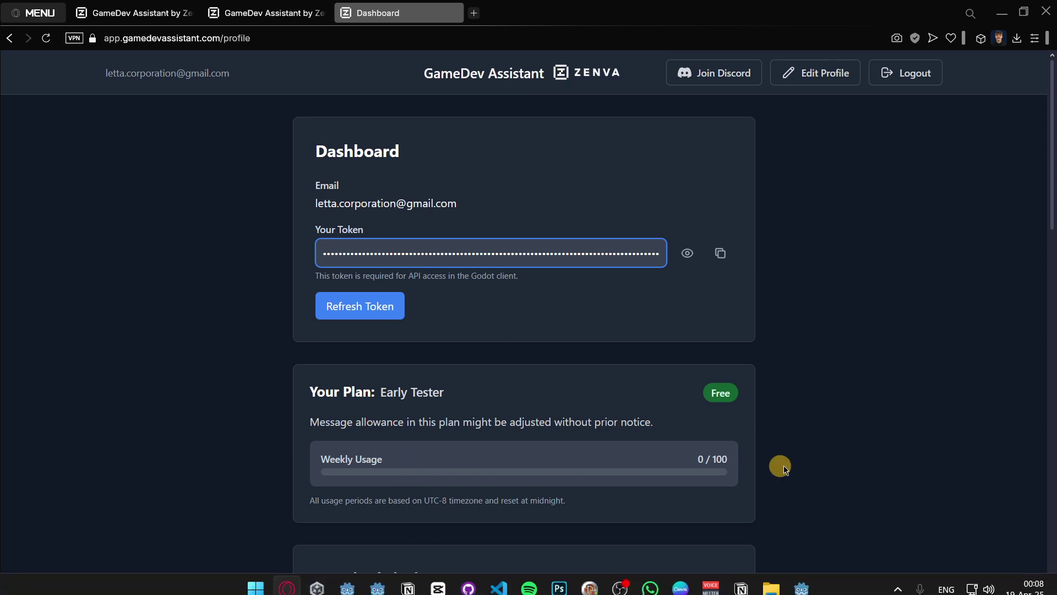
{"action": "mouse_move", "coordinate": [821, 592]}
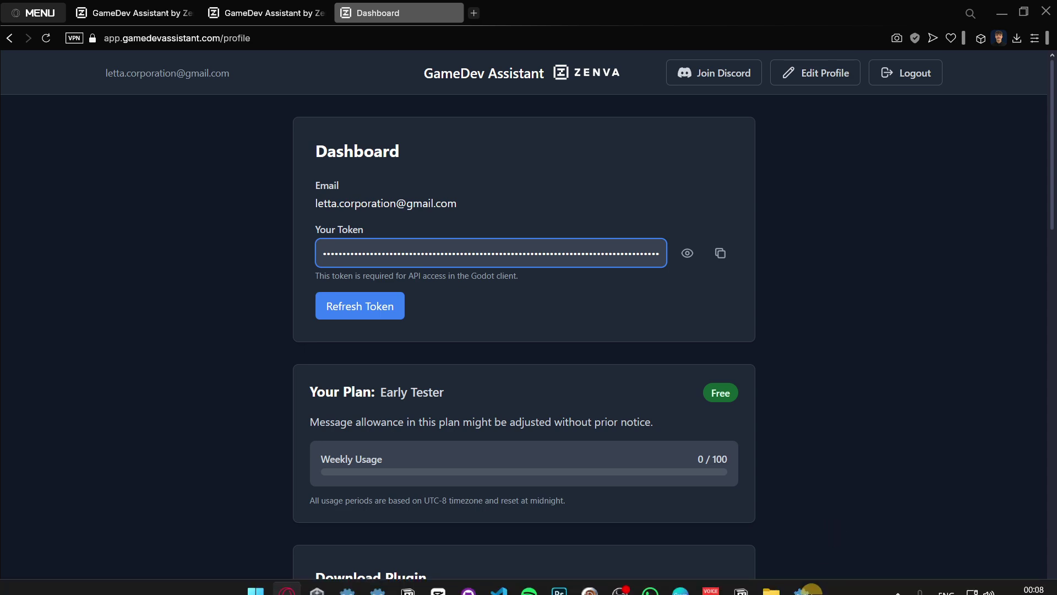
{"action": "left_click", "coordinate": [801, 579]}
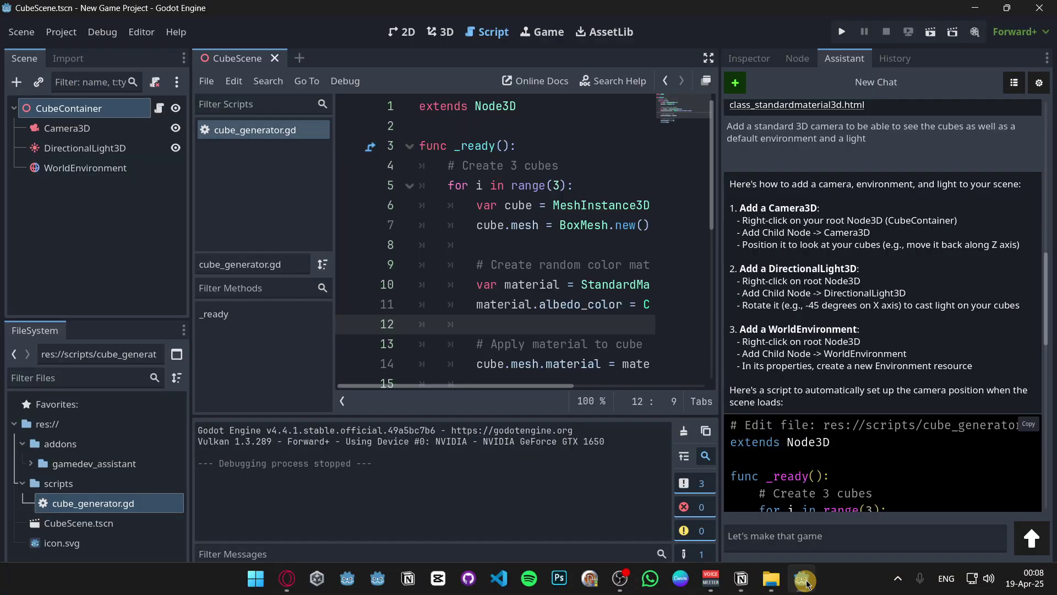
Review the Assistant's lighting tips, source links and applied actions, and view the description of the Reason option.
{"action": "scroll", "coordinate": [805, 264], "scroll_direction": "down", "scroll_amount": 15}
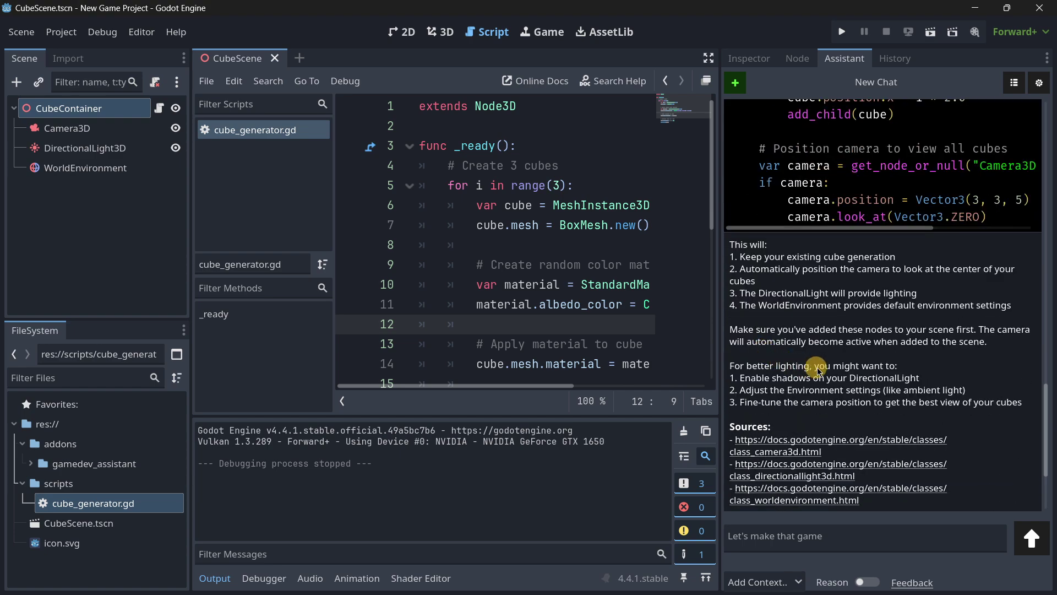
{"action": "left_click_drag", "start_coordinate": [1022, 406], "coordinate": [740, 322]}
{"action": "scroll", "coordinate": [749, 314], "scroll_direction": "down", "scroll_amount": 3}
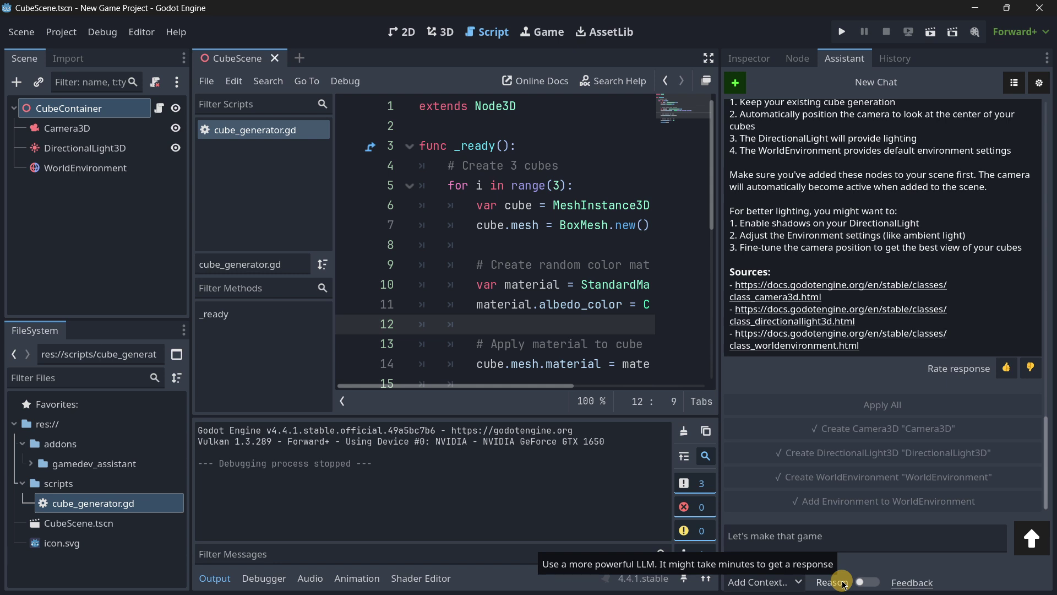
{"action": "left_click", "coordinate": [762, 582]}
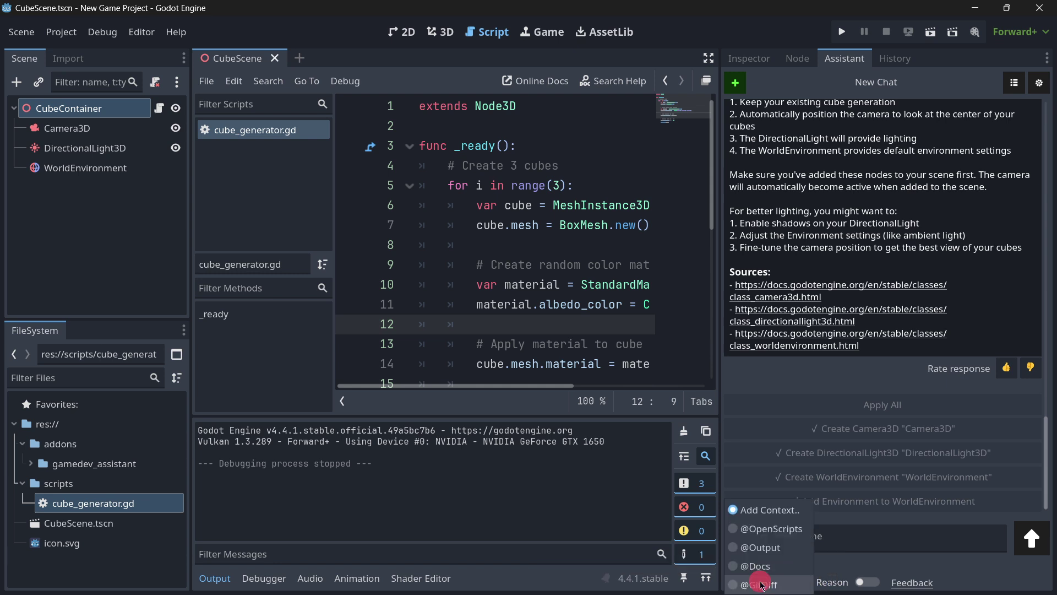
{"action": "left_click", "coordinate": [768, 529]}
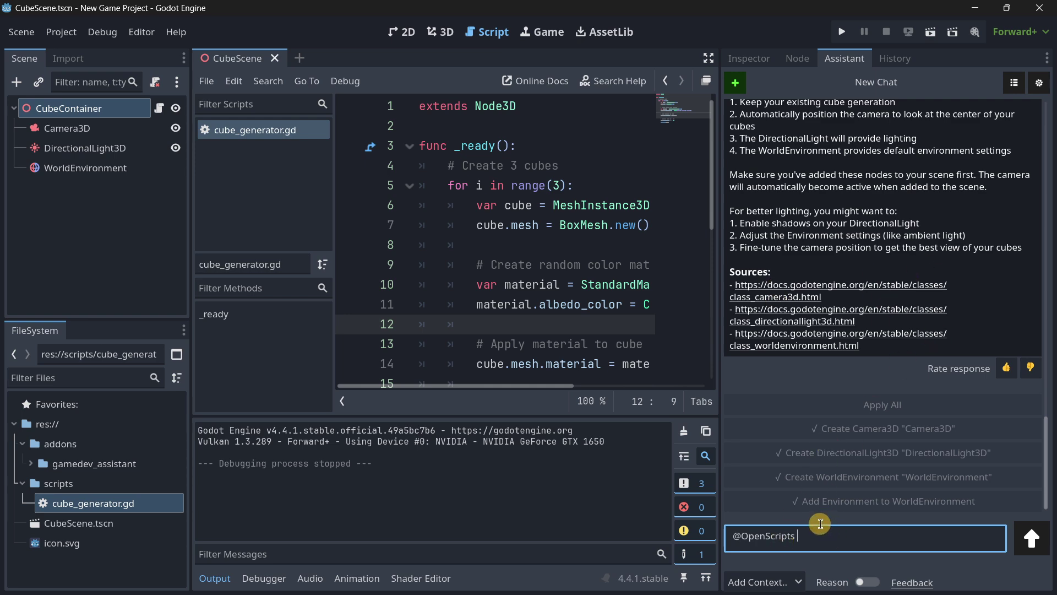
{"action": "left_click", "coordinate": [785, 581]}
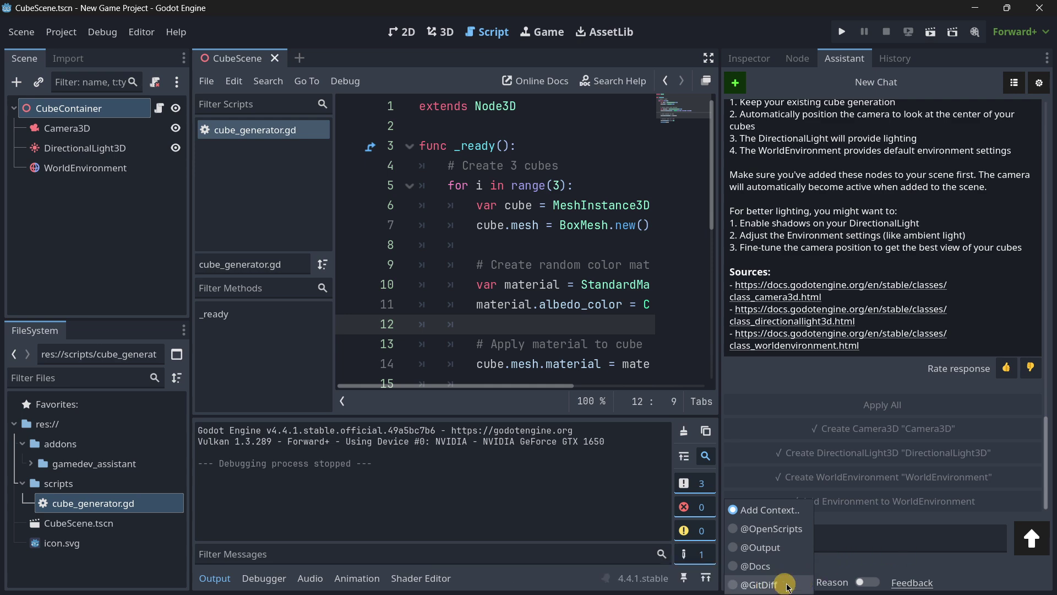
{"action": "left_click", "coordinate": [851, 555]}
{"action": "left_click", "coordinate": [820, 532]}
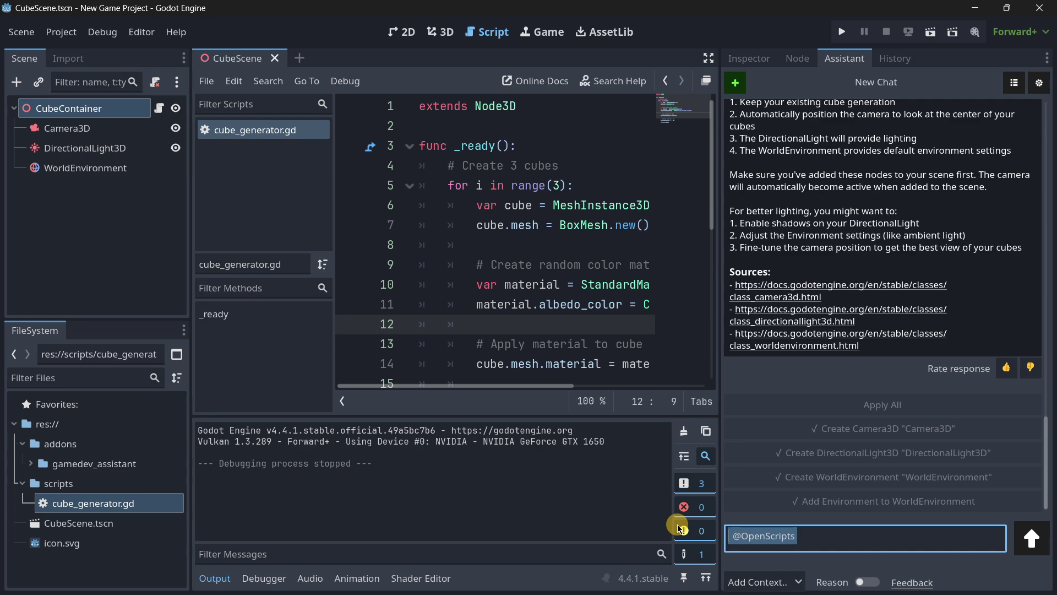
{"action": "key", "text": "BackSpace"}
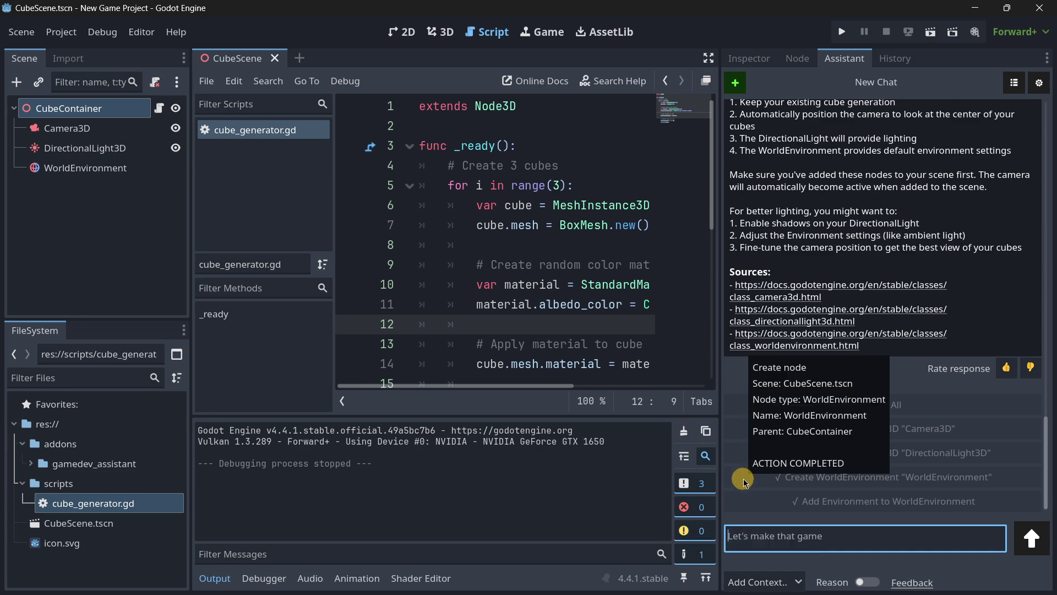
Open the Assistant's conversation list and try to star the "Create 3 3D cubes with random colors" conversation.
{"action": "scroll", "coordinate": [833, 286], "scroll_direction": "up", "scroll_amount": 15}
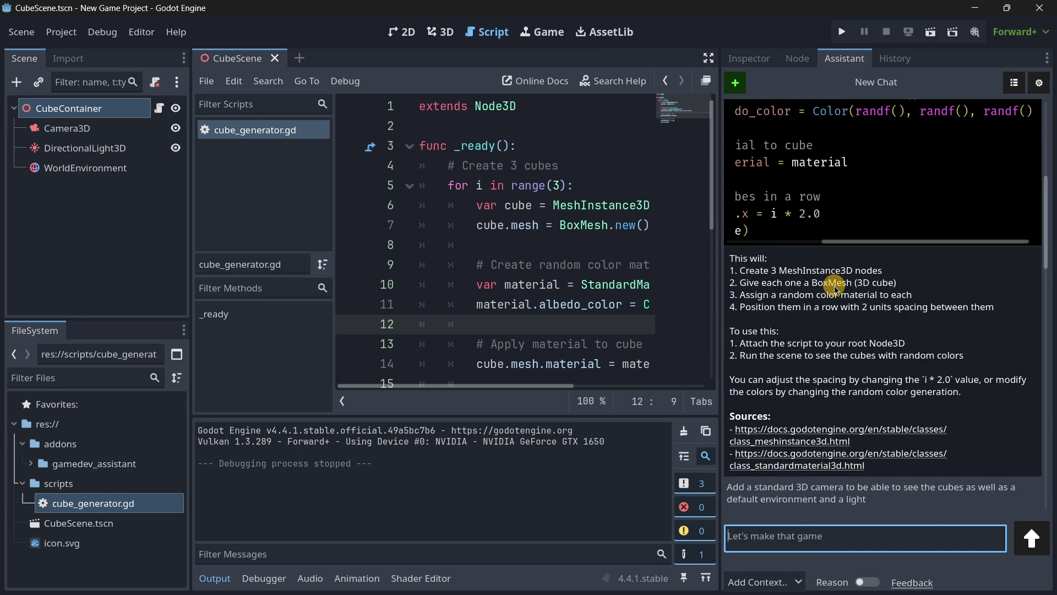
{"action": "left_click", "coordinate": [1018, 83]}
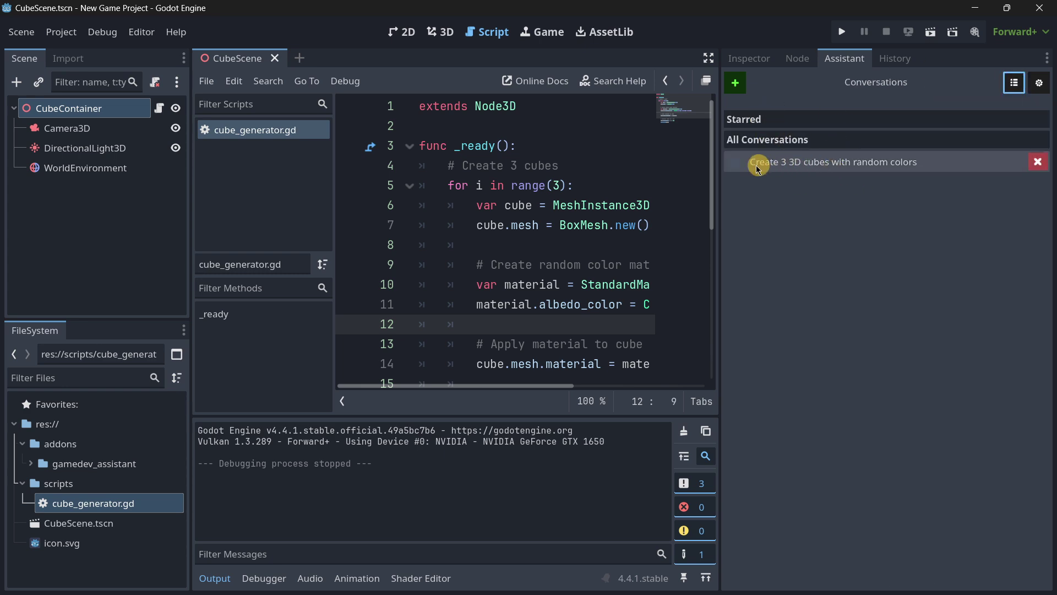
{"action": "left_click", "coordinate": [738, 164]}
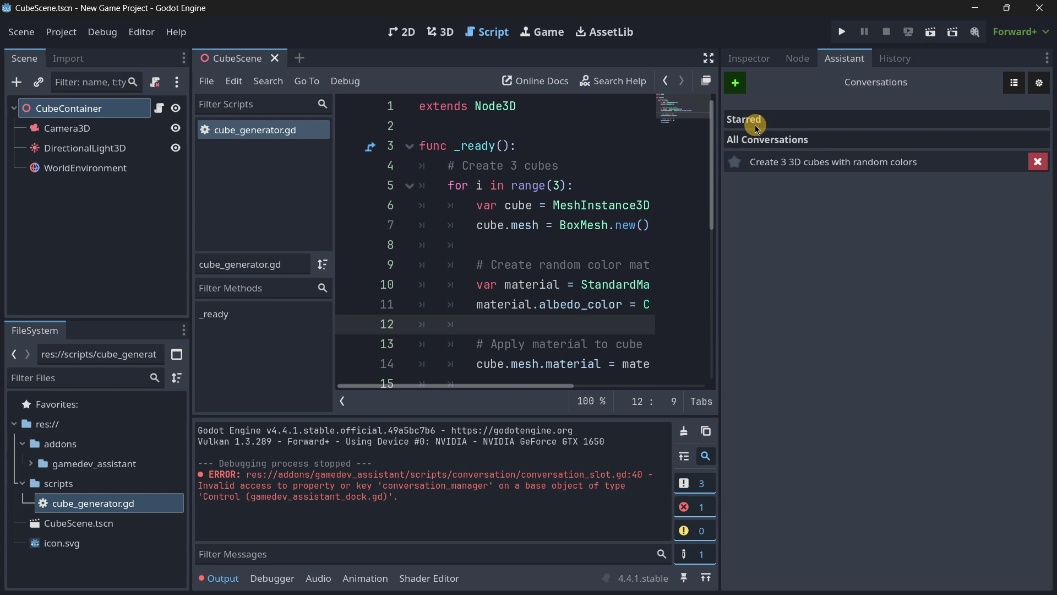
View the Assistant's settings, switch to the Opera browser to check the dashboard's plan and plugin version, and return to Godot.
{"action": "left_click", "coordinate": [1039, 88]}
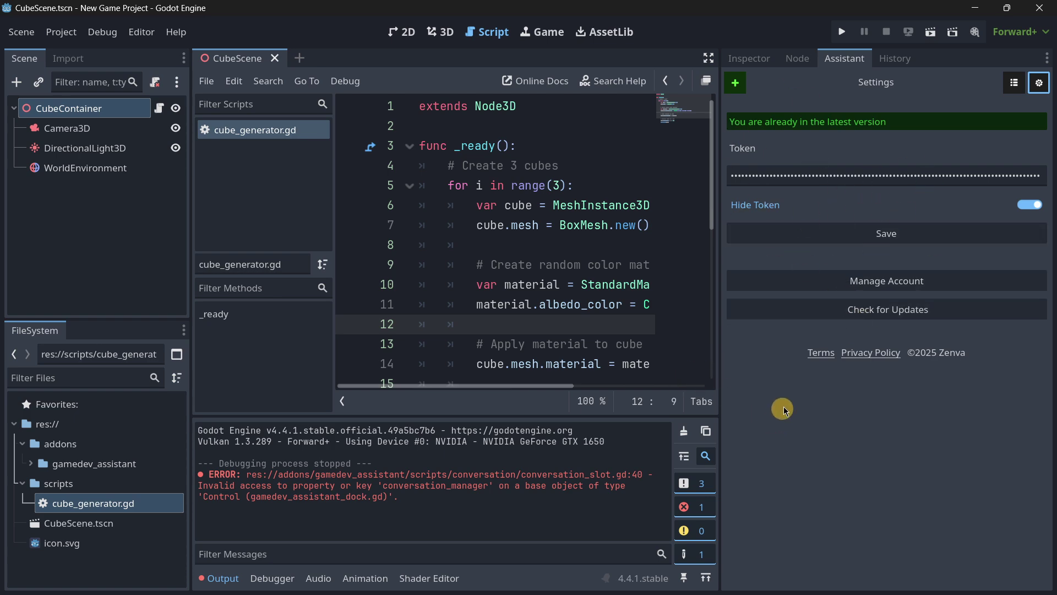
{"action": "mouse_move", "coordinate": [455, 592]}
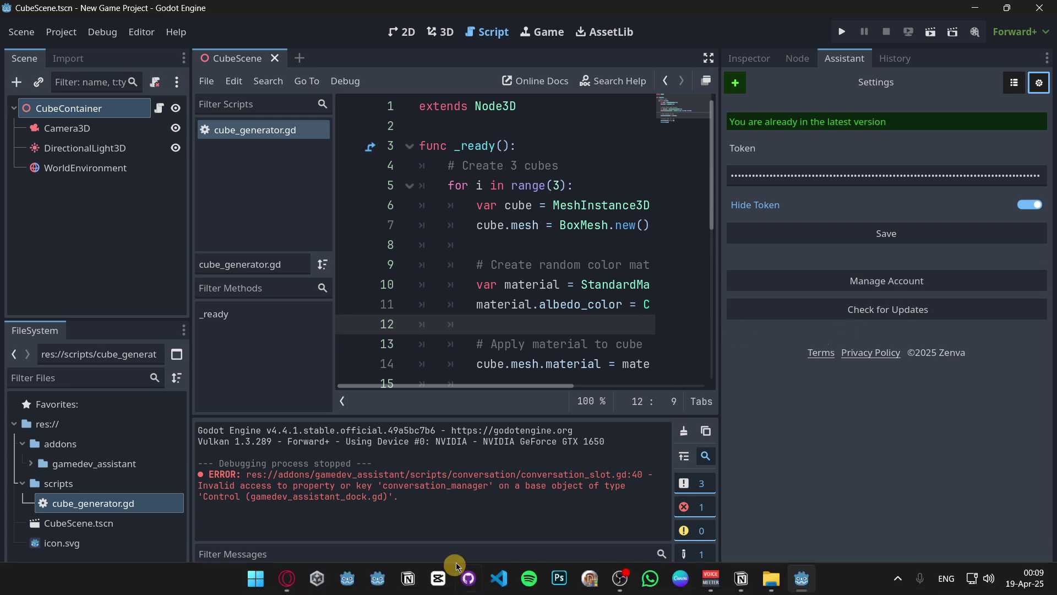
{"action": "left_click", "coordinate": [287, 578]}
{"action": "scroll", "coordinate": [203, 317], "scroll_direction": "down", "scroll_amount": 3}
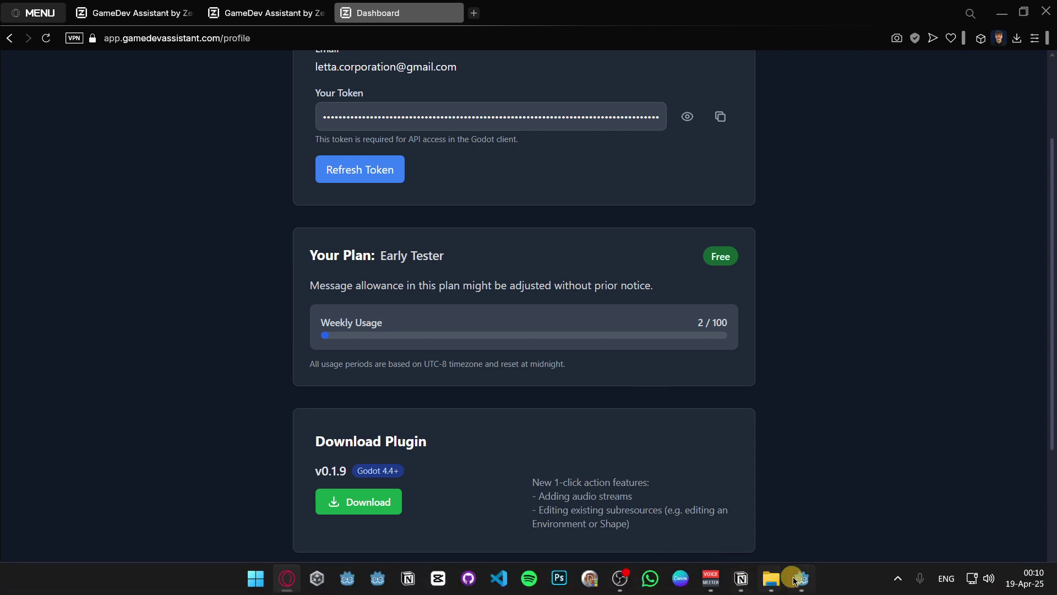
{"action": "left_click", "coordinate": [792, 577]}
Reopen the "Create 3 3D cubes with random colors" conversation from the Assistant's conversation list.
{"action": "left_click", "coordinate": [750, 58]}
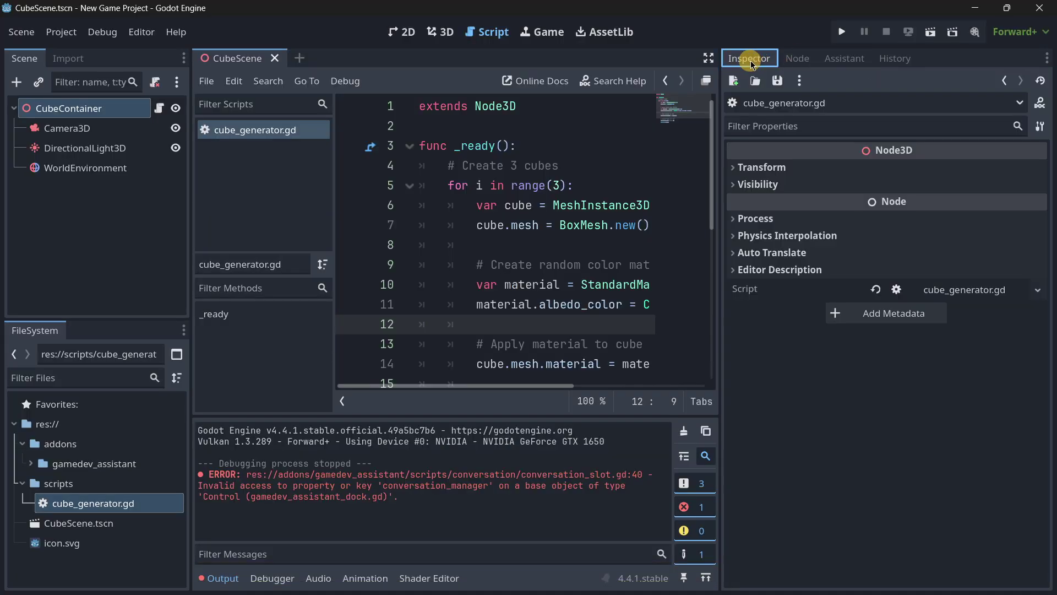
{"action": "left_click", "coordinate": [851, 59]}
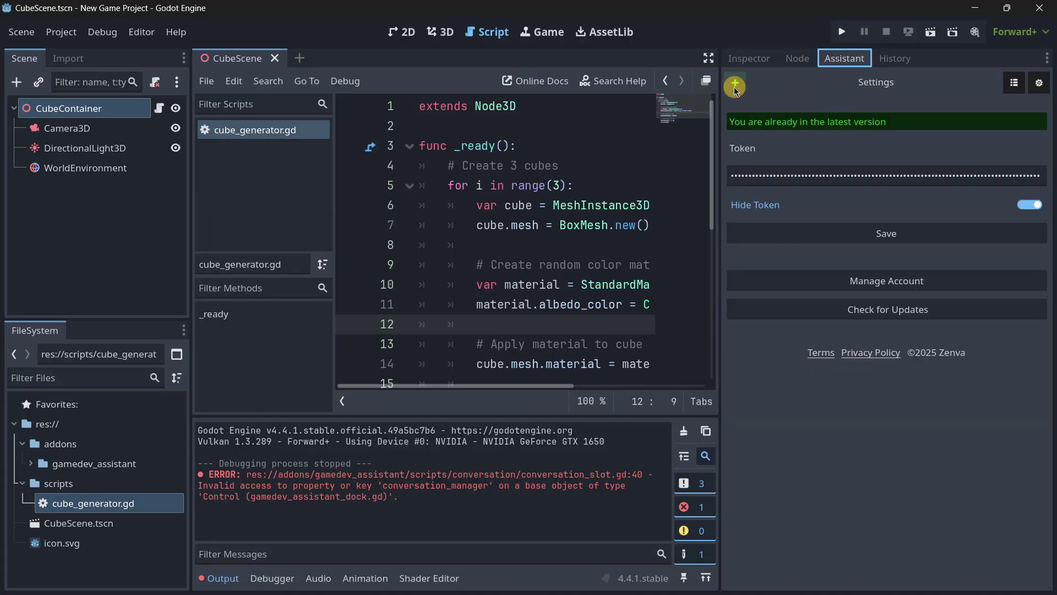
{"action": "left_click", "coordinate": [1014, 82]}
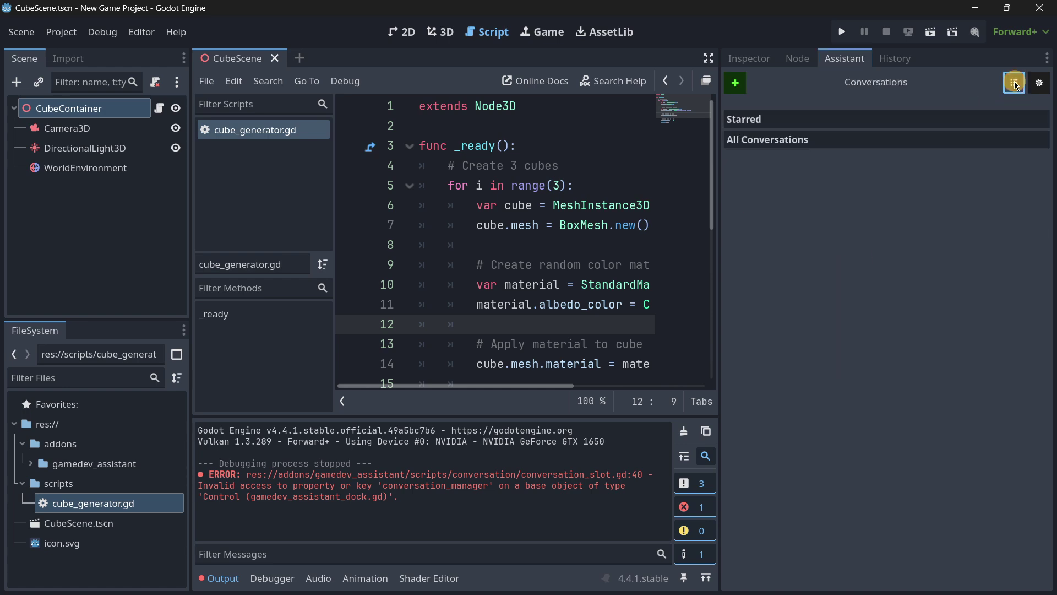
{"action": "left_click", "coordinate": [799, 165]}
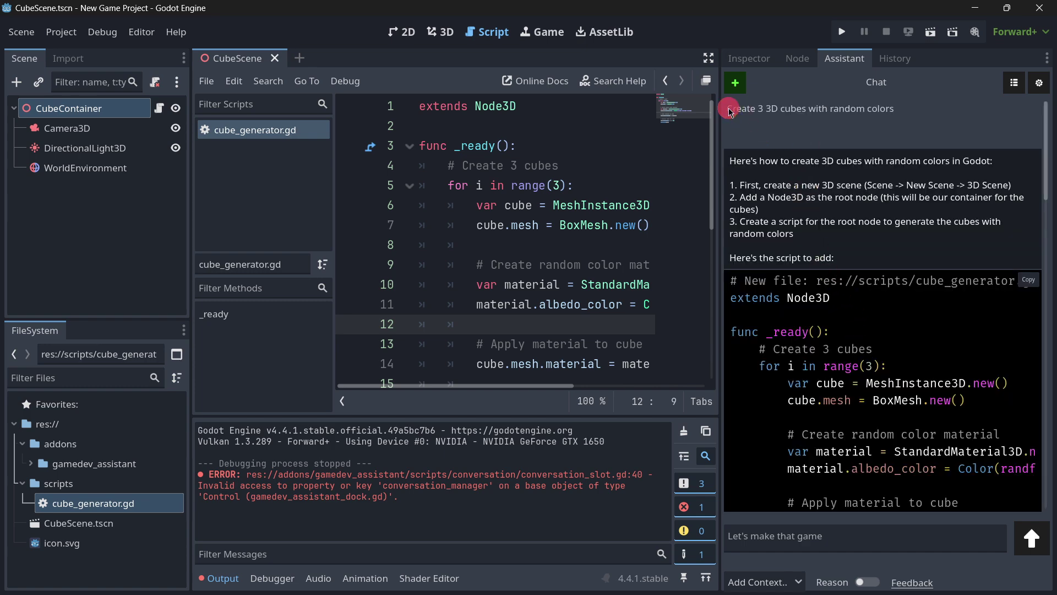
Review the conversation's cube and camera prompts with their answers, down to the final lighting tips and sources.
{"action": "scroll", "coordinate": [923, 189], "scroll_direction": "down", "scroll_amount": 2}
{"action": "scroll", "coordinate": [924, 189], "scroll_direction": "down", "scroll_amount": 10}
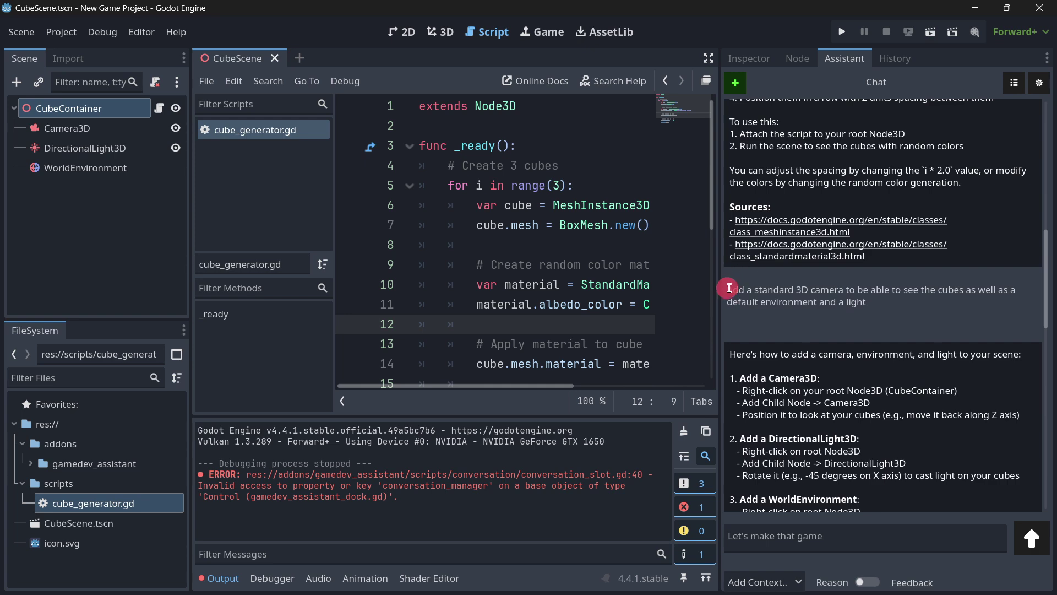
{"action": "left_click_drag", "start_coordinate": [727, 289], "coordinate": [879, 301]}
{"action": "left_click", "coordinate": [880, 302]}
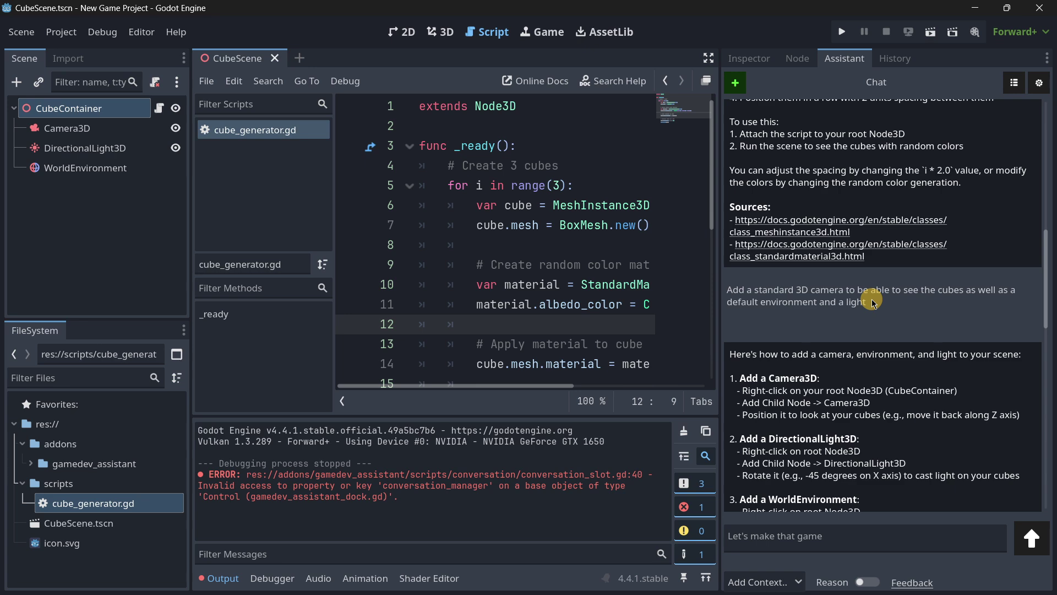
{"action": "scroll", "coordinate": [870, 298], "scroll_direction": "down", "scroll_amount": 8}
{"action": "scroll", "coordinate": [870, 299], "scroll_direction": "down", "scroll_amount": 3}
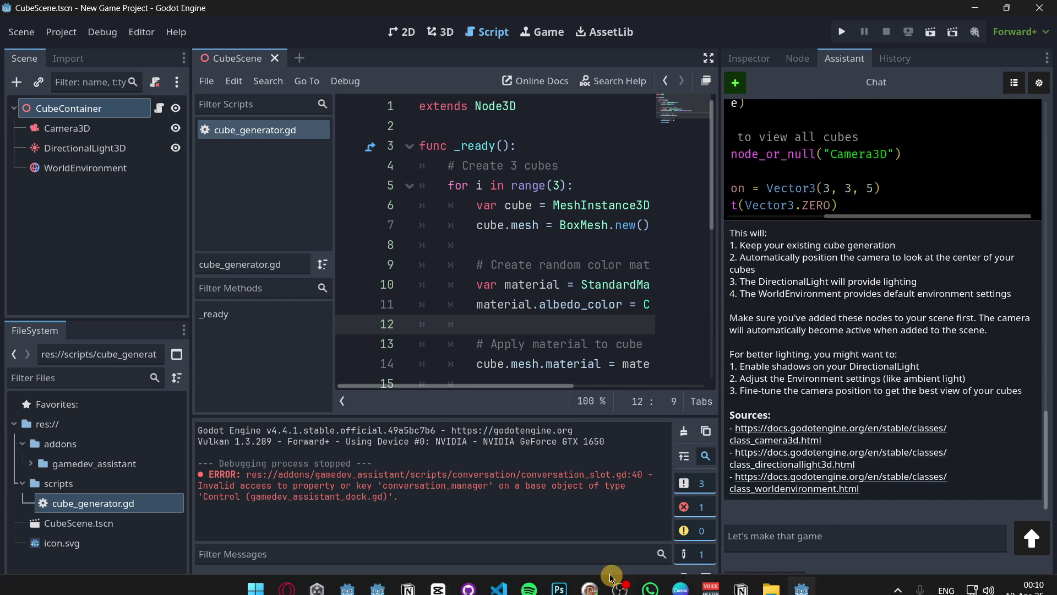
Switch to the Opera browser and examine the message allowance note and weekly usage on the GameDev Assistant dashboard.
{"action": "left_click", "coordinate": [292, 579]}
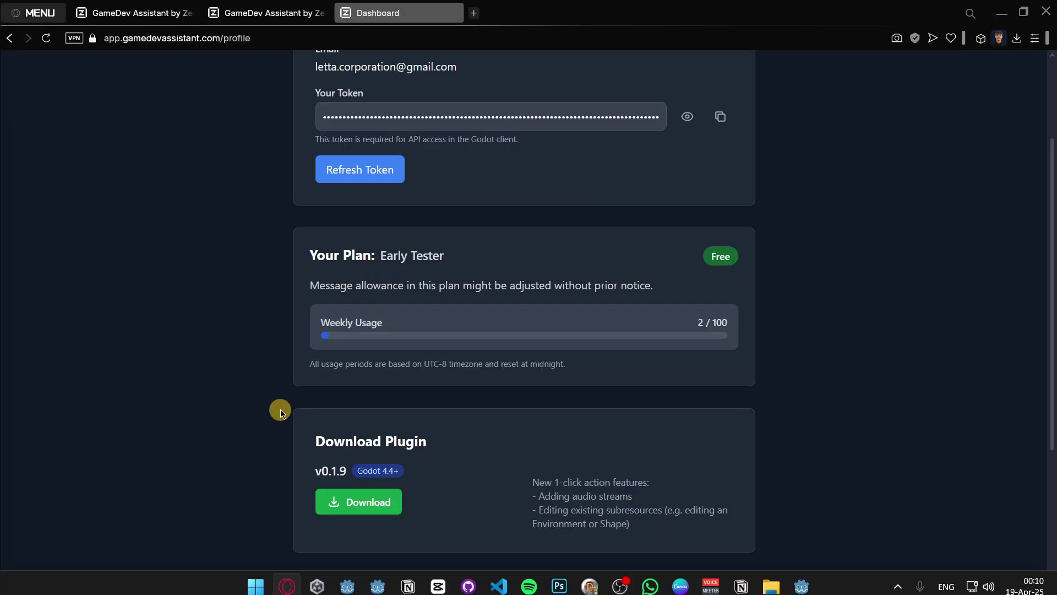
{"action": "scroll", "coordinate": [281, 412], "scroll_direction": "up", "scroll_amount": 1}
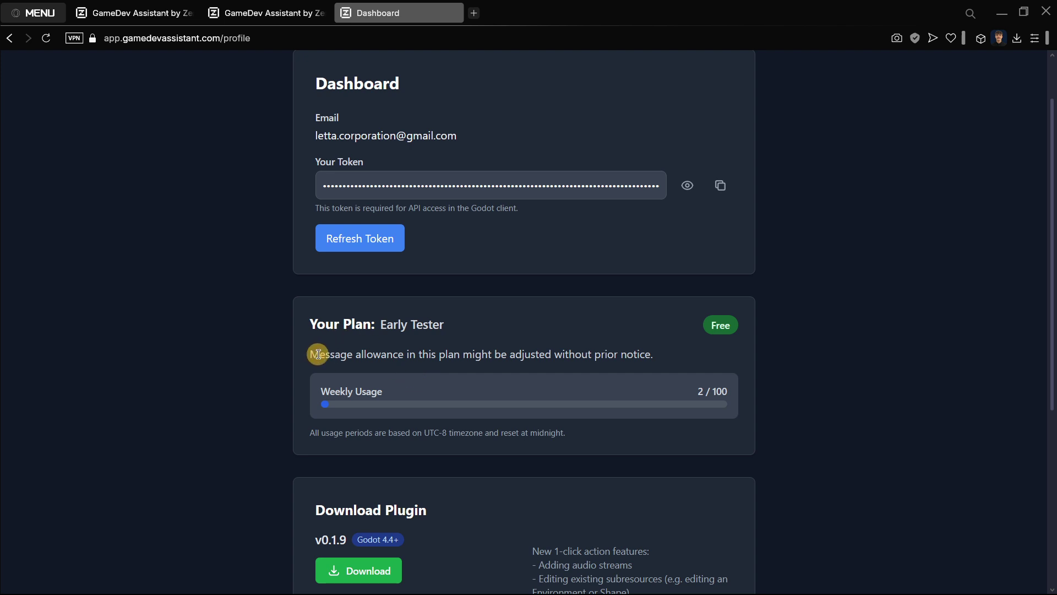
{"action": "left_click_drag", "start_coordinate": [494, 356], "coordinate": [661, 359]}
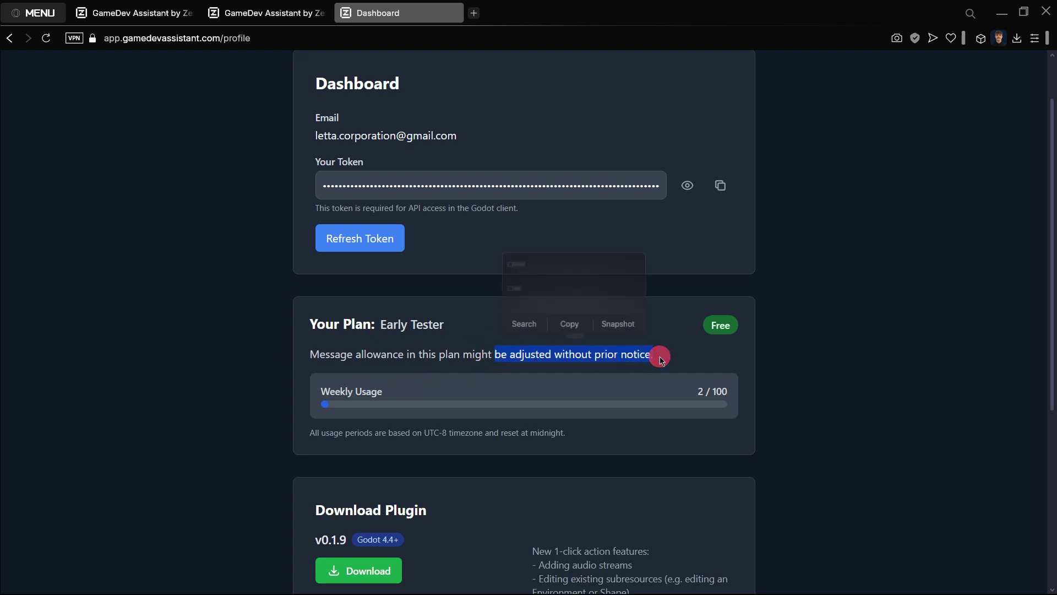
{"action": "left_click", "coordinate": [661, 358]}
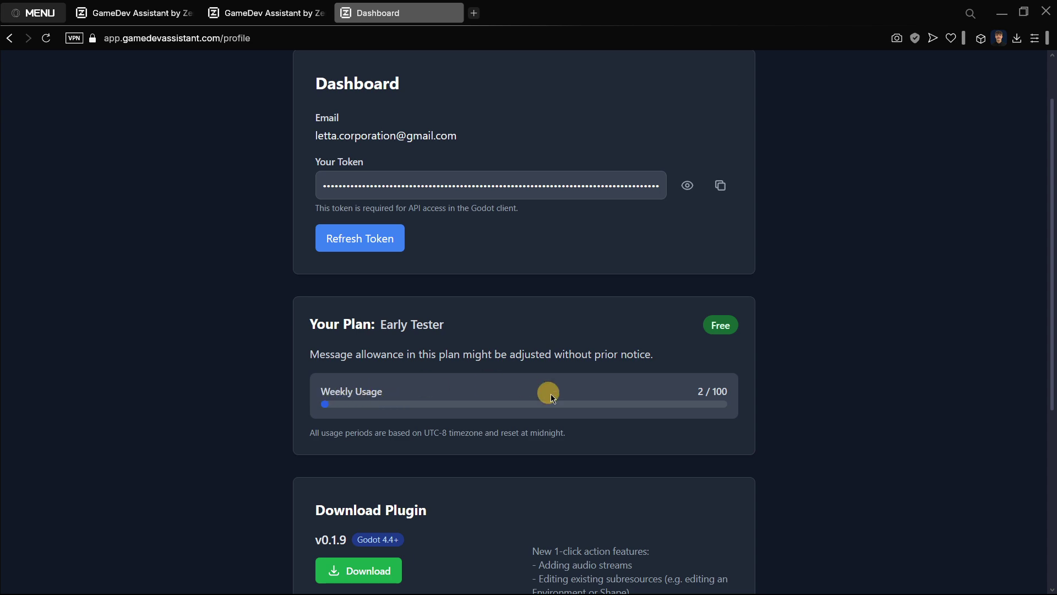
{"action": "left_click_drag", "start_coordinate": [696, 392], "coordinate": [733, 395]}
{"action": "left_click", "coordinate": [732, 395]}
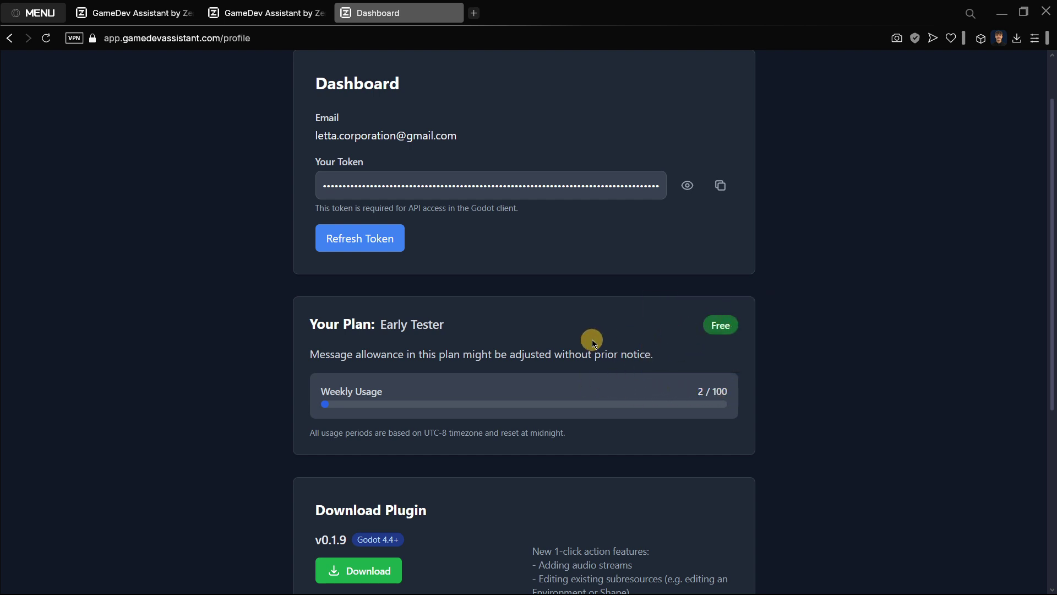
Examine the dashboard's plan name and price label, weekly usage, plugin download, instructions and help sections.
{"action": "scroll", "coordinate": [592, 340], "scroll_direction": "down", "scroll_amount": 1}
{"action": "left_click", "coordinate": [347, 252]}
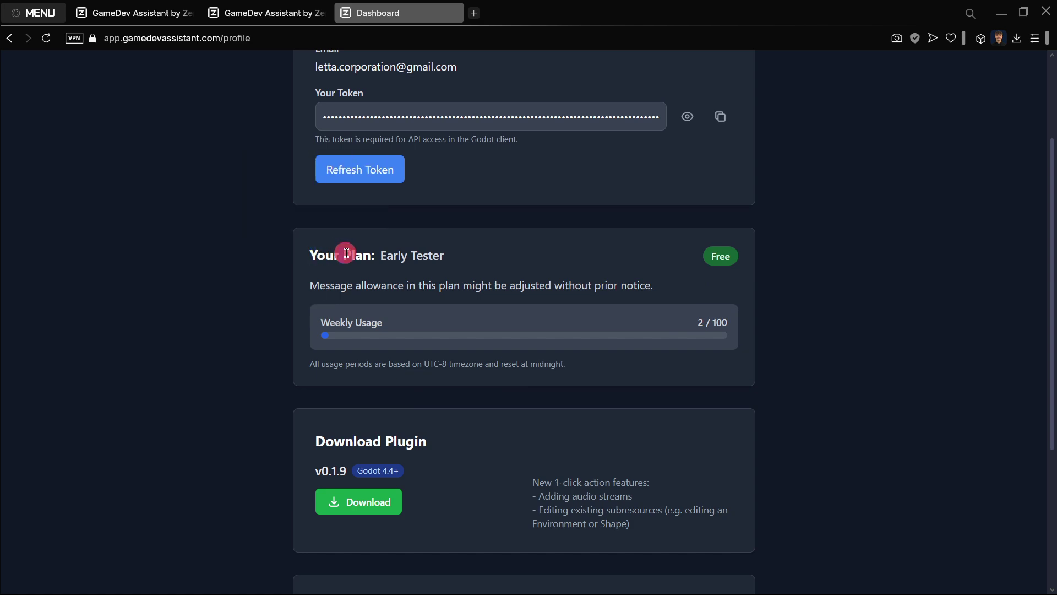
{"action": "left_click_drag", "start_coordinate": [347, 253], "coordinate": [566, 257]}
{"action": "double_click", "coordinate": [720, 256]}
{"action": "left_click", "coordinate": [599, 343]}
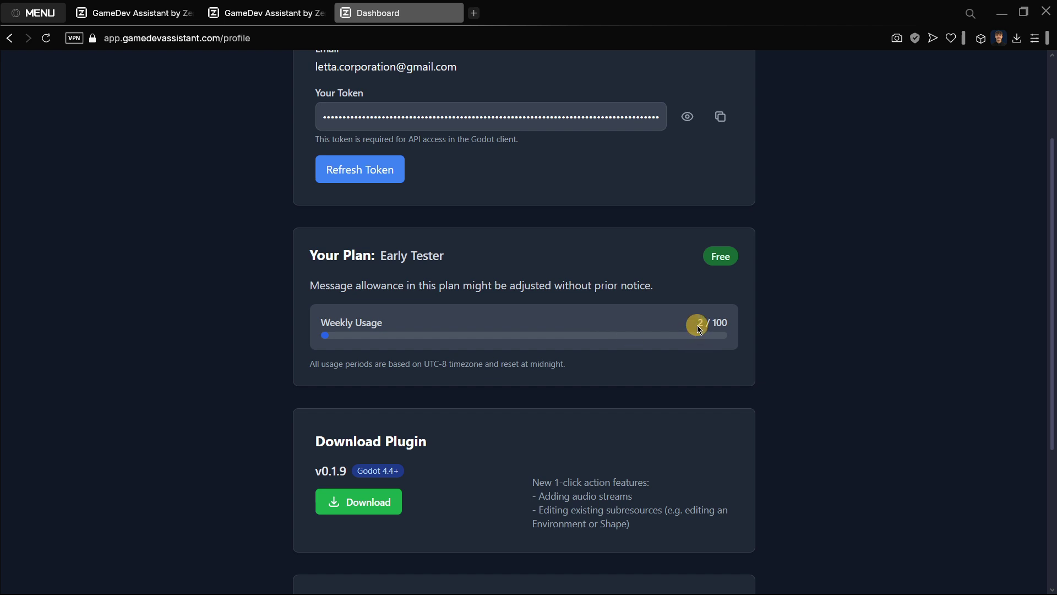
{"action": "left_click_drag", "start_coordinate": [697, 324], "coordinate": [745, 319]}
{"action": "scroll", "coordinate": [733, 318], "scroll_direction": "down", "scroll_amount": 3}
{"action": "scroll", "coordinate": [717, 316], "scroll_direction": "down", "scroll_amount": 1}
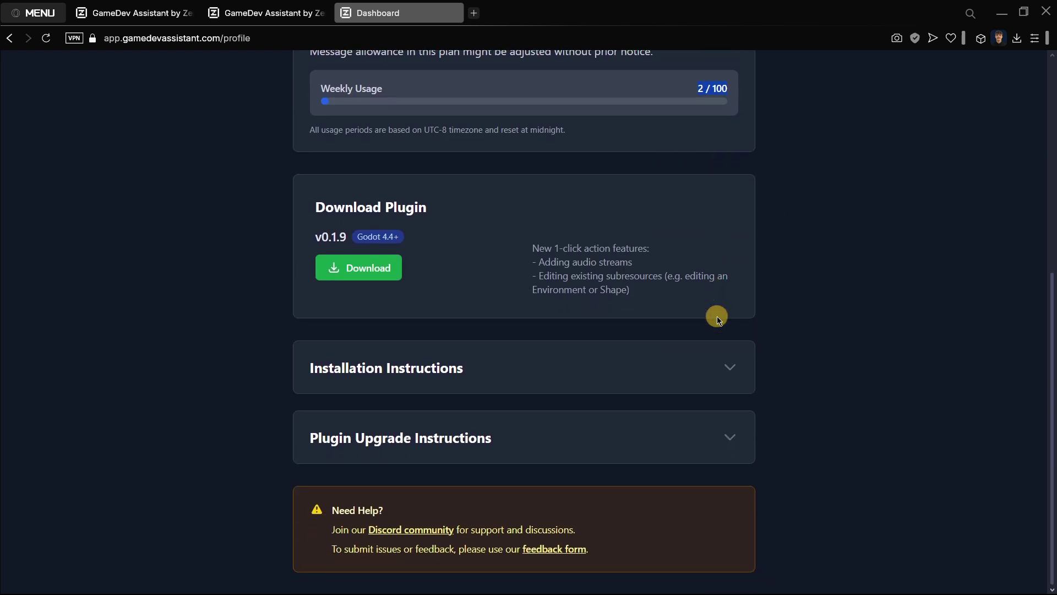
{"action": "scroll", "coordinate": [881, 315], "scroll_direction": "up", "scroll_amount": 5}
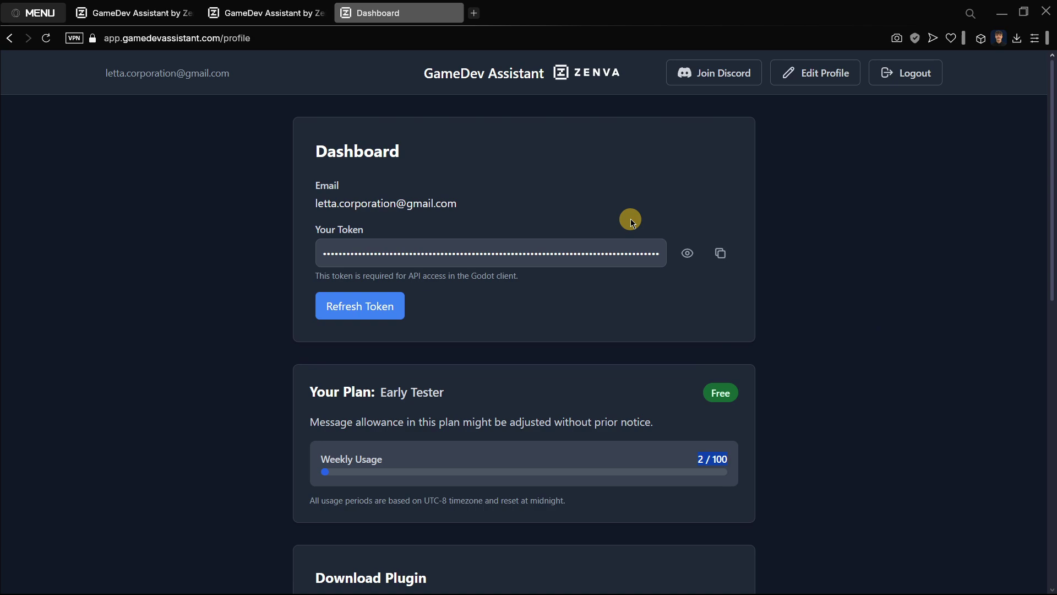
{"action": "scroll", "coordinate": [605, 215], "scroll_direction": "down", "scroll_amount": 3}
Look through the GameDev Assistant home page, including its feature overview, testimonials and footer.
{"action": "left_click", "coordinate": [176, 13]}
{"action": "scroll", "coordinate": [405, 265], "scroll_direction": "down", "scroll_amount": 10}
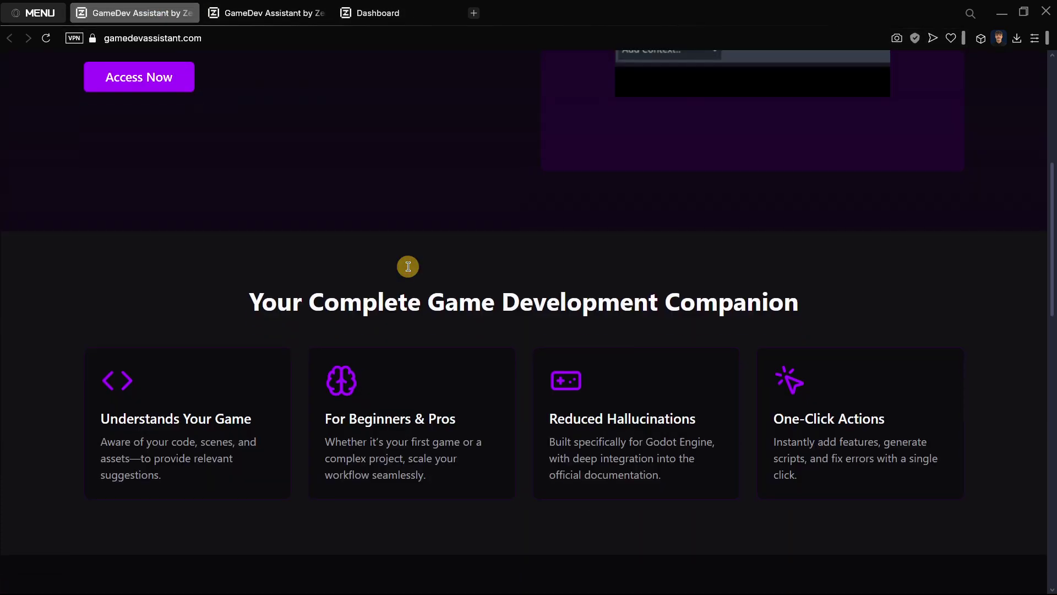
{"action": "scroll", "coordinate": [510, 278], "scroll_direction": "down", "scroll_amount": 10}
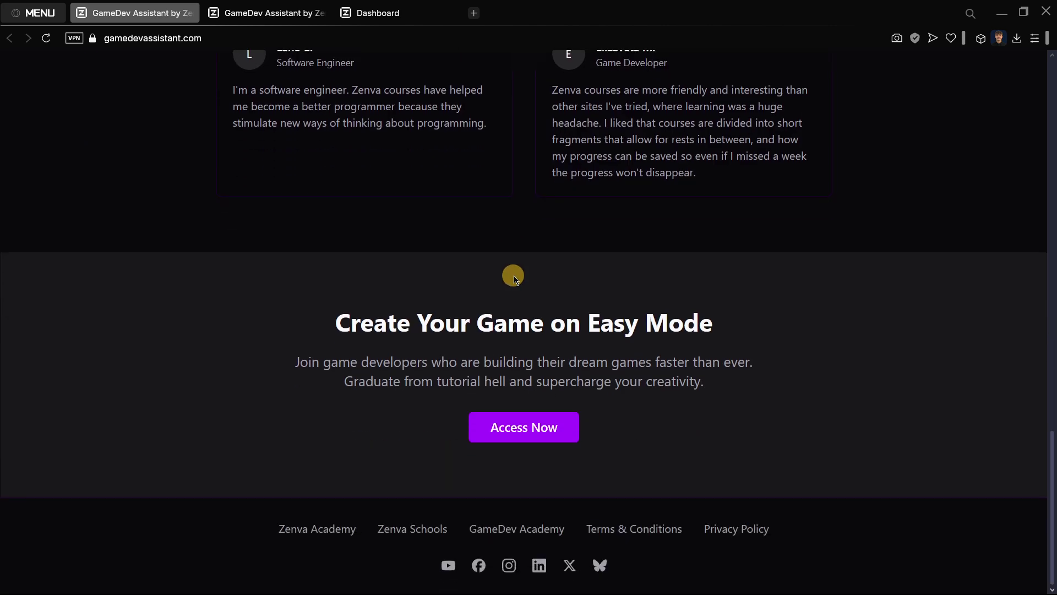
{"action": "scroll", "coordinate": [538, 366], "scroll_direction": "up", "scroll_amount": 8}
Return to the dashboard and review its account details, plugin download and plugin upgrade instructions.
{"action": "left_click", "coordinate": [403, 6]}
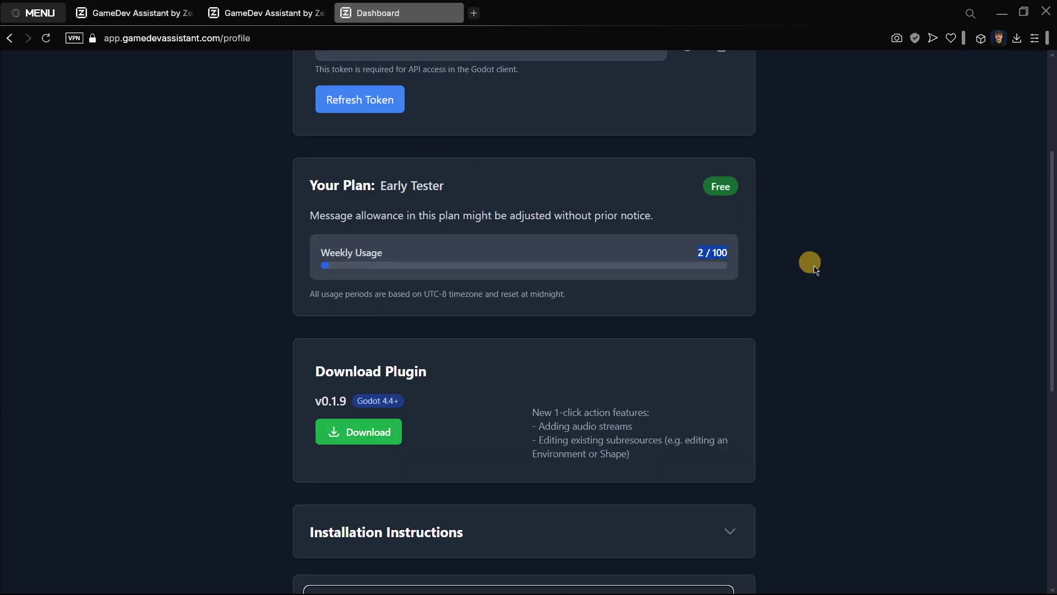
{"action": "scroll", "coordinate": [809, 265], "scroll_direction": "down", "scroll_amount": 7}
{"action": "scroll", "coordinate": [843, 328], "scroll_direction": "up", "scroll_amount": 8}
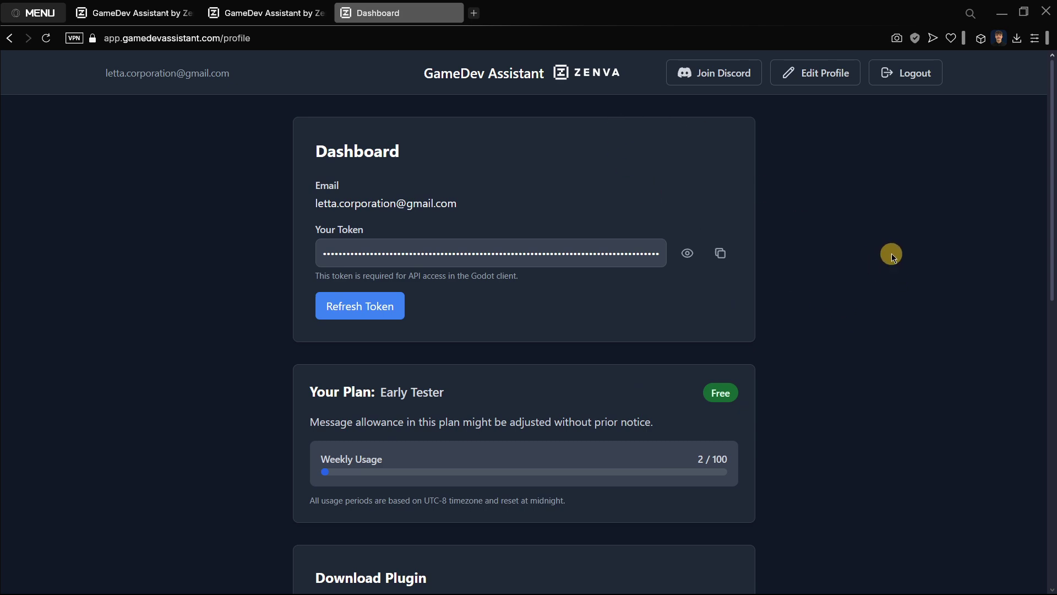
{"action": "scroll", "coordinate": [810, 256], "scroll_direction": "down", "scroll_amount": 7}
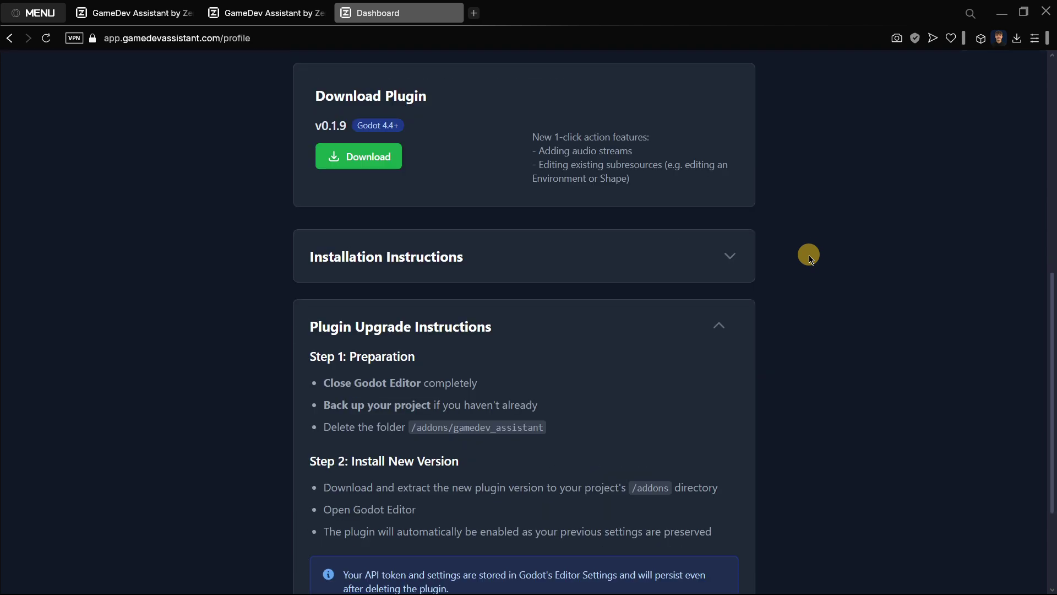